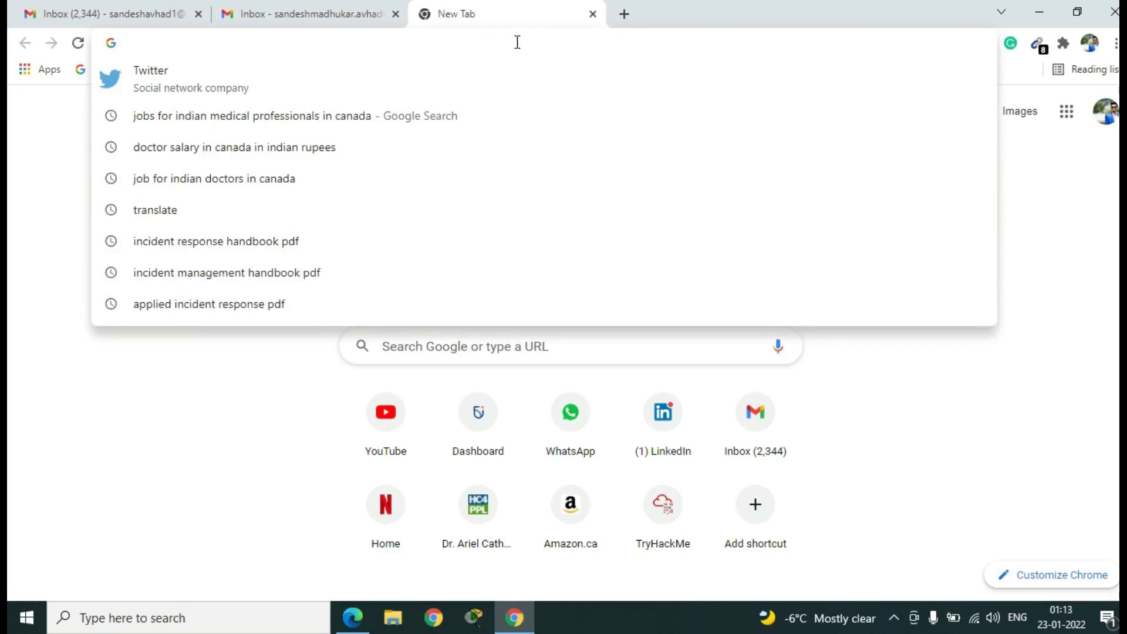
# Step: Search the web for "wireshark download" and download the 64-bit Windows installer of stable release 3.6.1 from wireshark.org
pyautogui.write('wires')
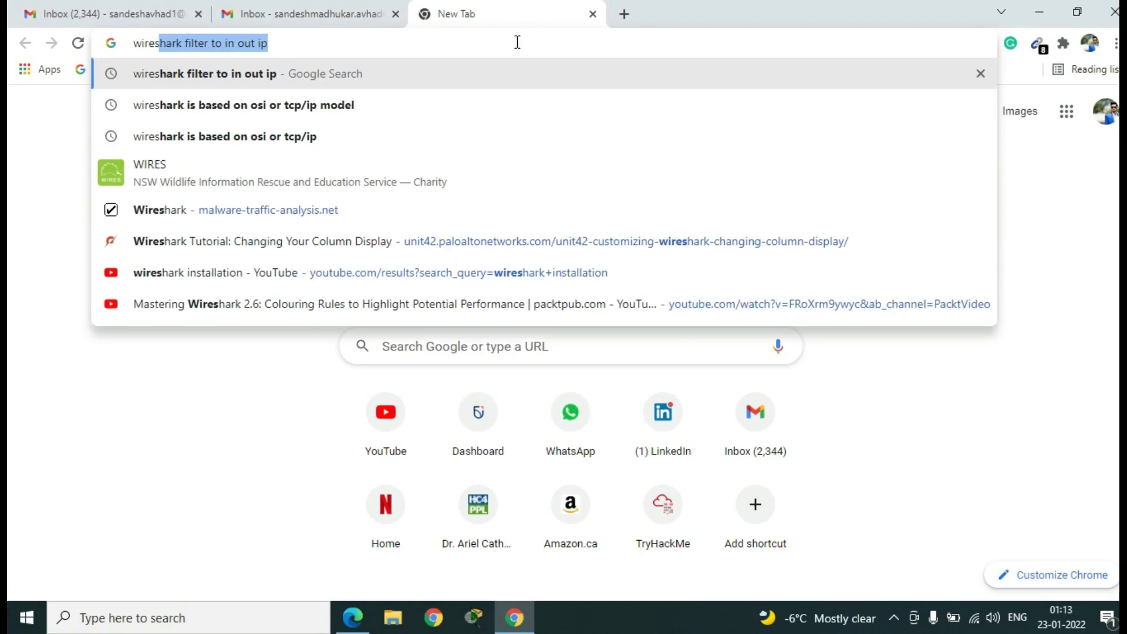
pyautogui.write('hark download')
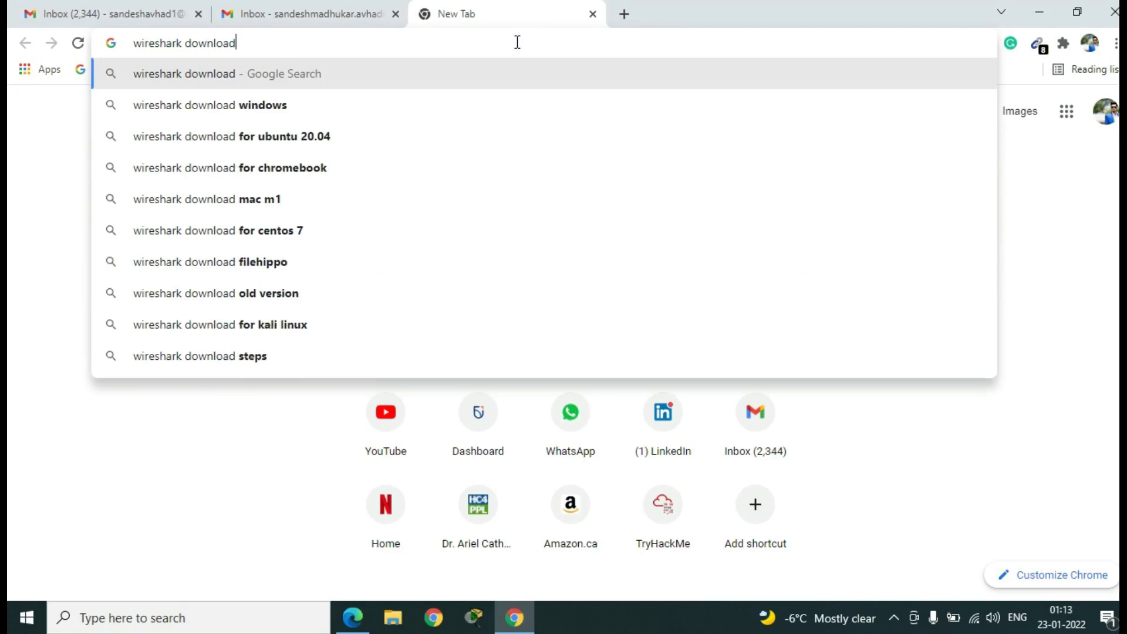
pyautogui.press('Return')
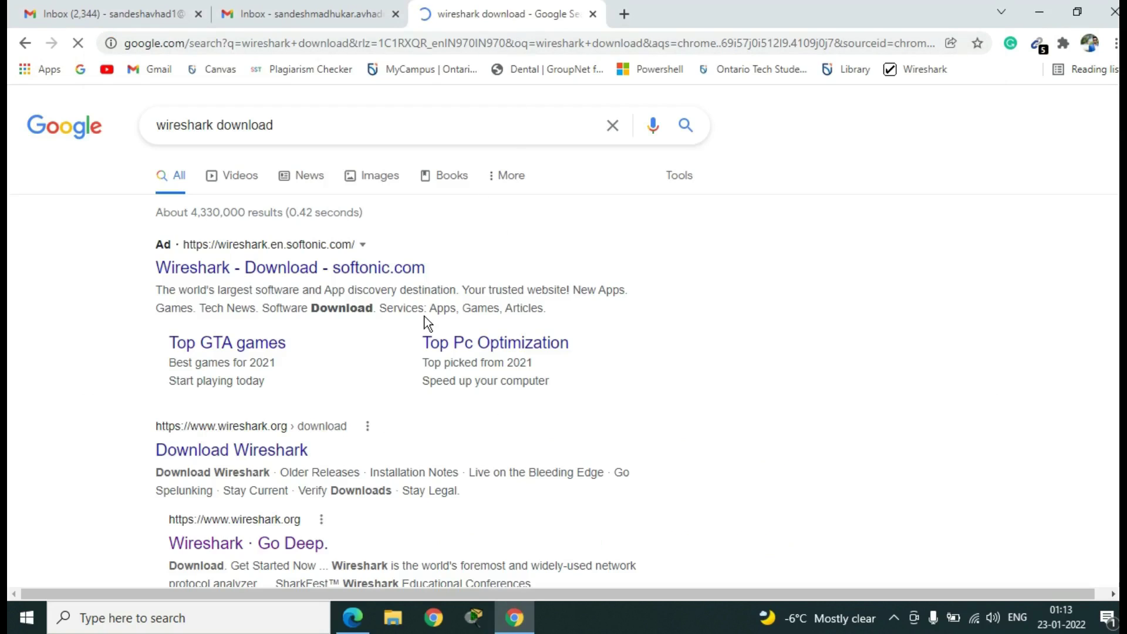
pyautogui.middleClick(235, 450)
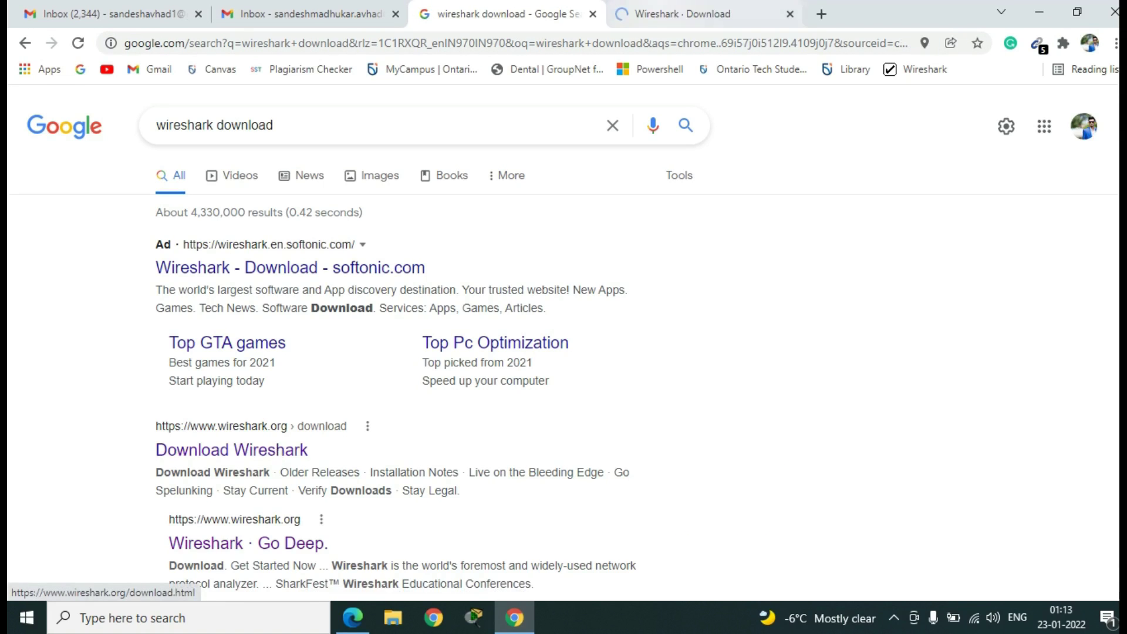
pyautogui.click(695, 17)
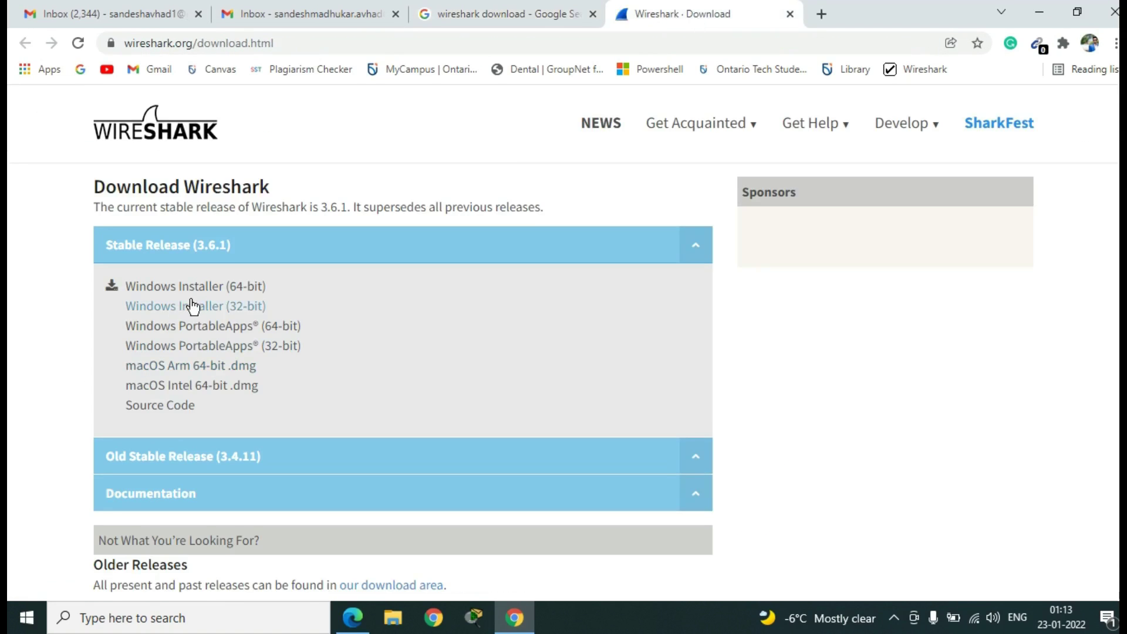
pyautogui.click(193, 287)
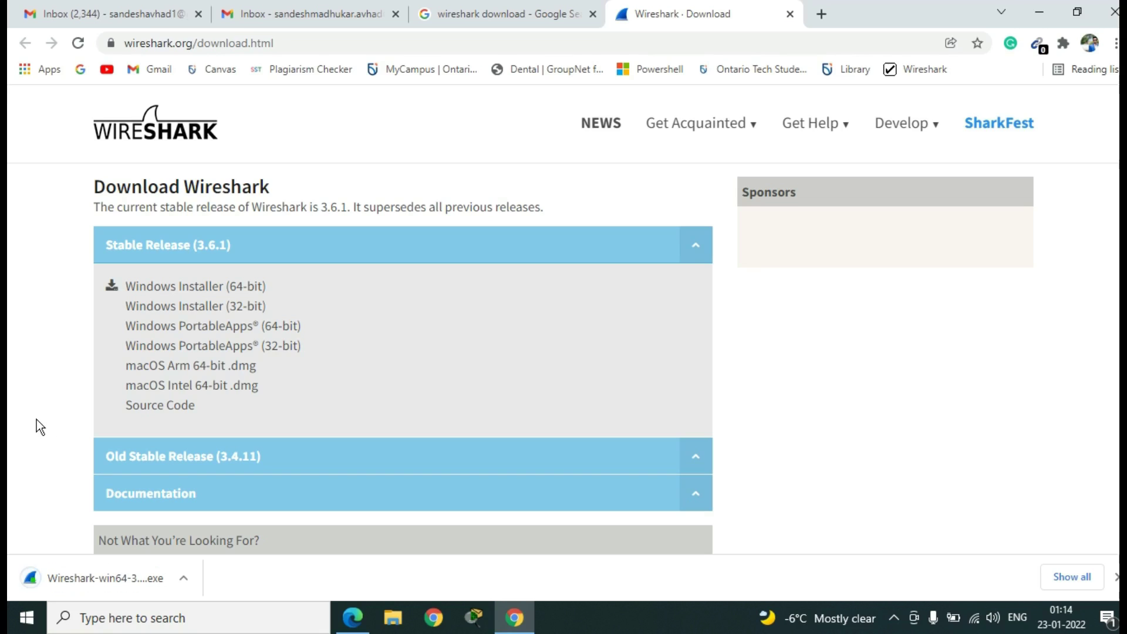
# Step: Run the downloaded Wireshark installer and start installation with the default components, shortcuts and folder, including Npcap 1.55 but not USBPcap
pyautogui.click(101, 583)
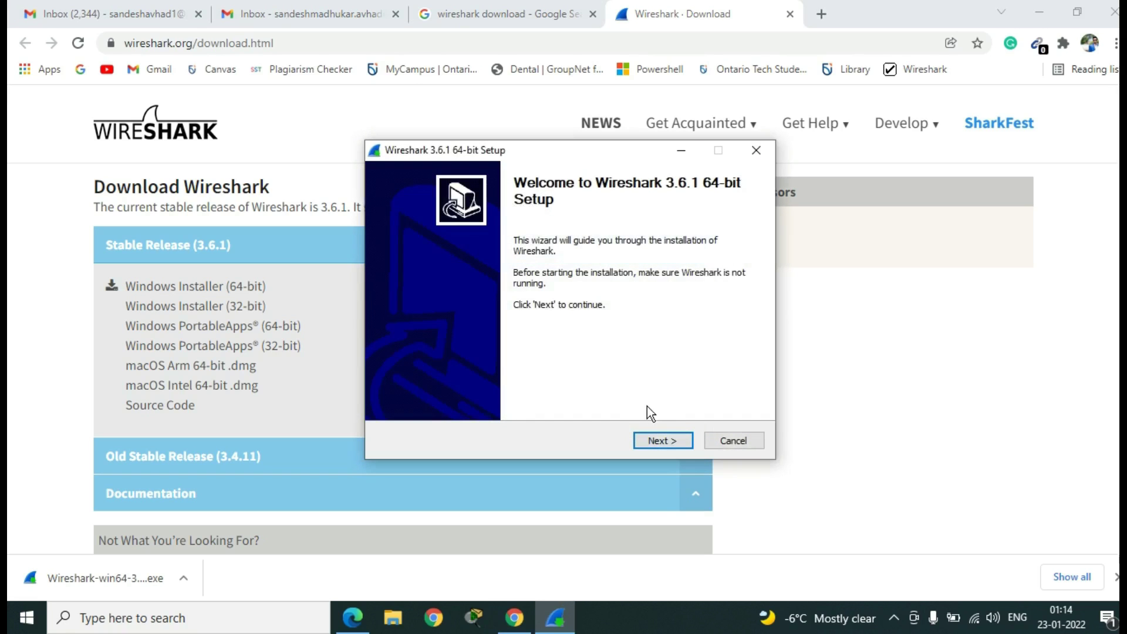
pyautogui.click(664, 442)
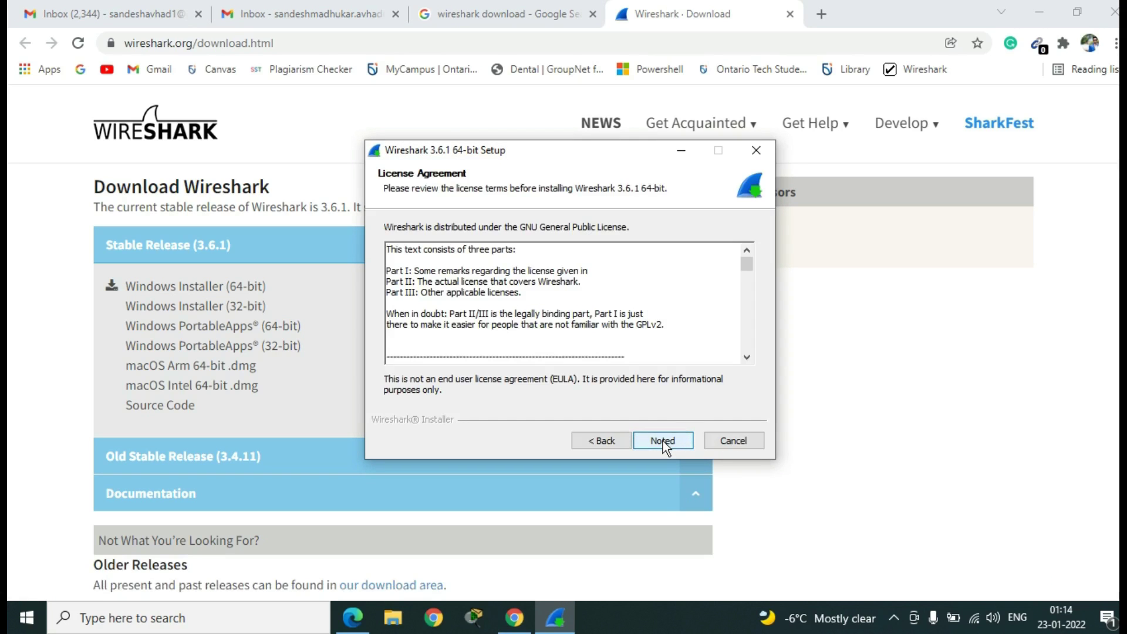
pyautogui.click(663, 441)
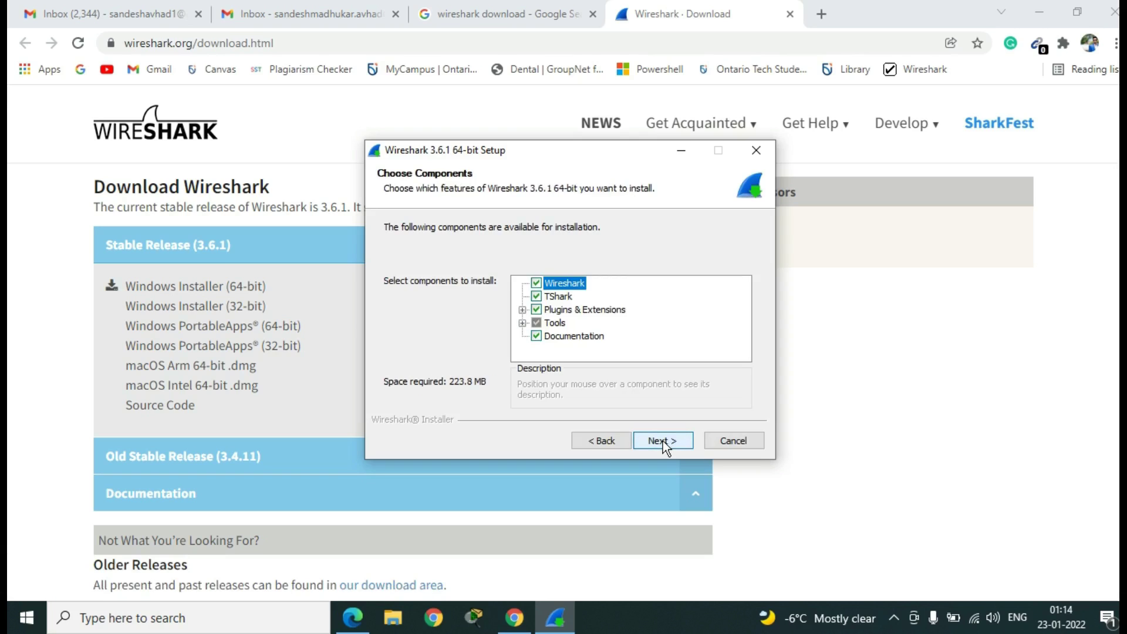
pyautogui.click(664, 442)
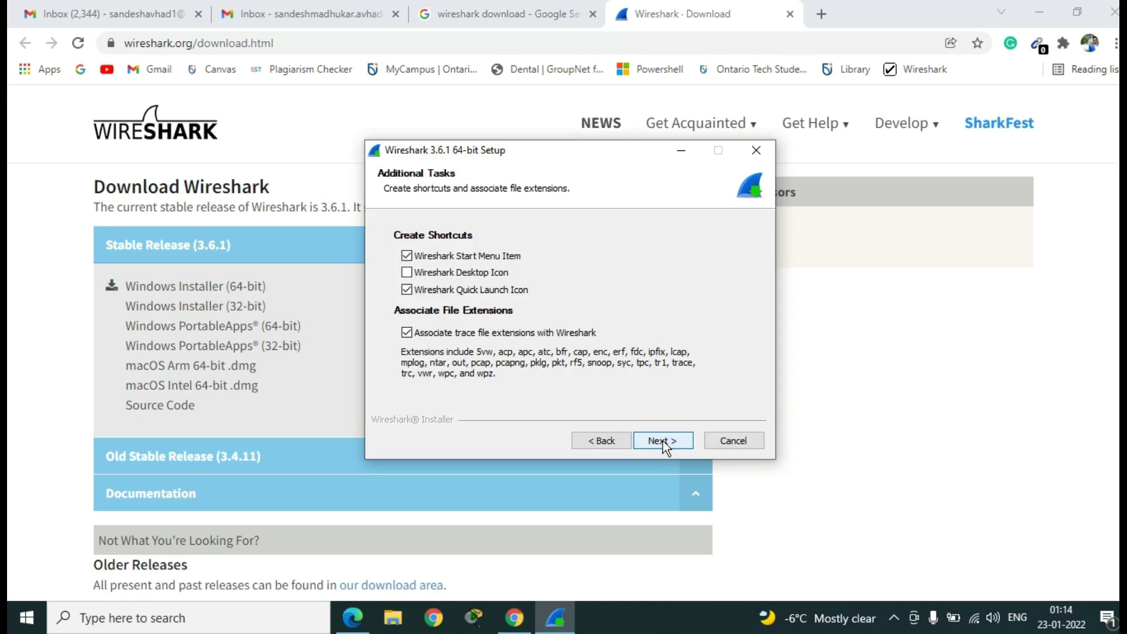
pyautogui.click(663, 442)
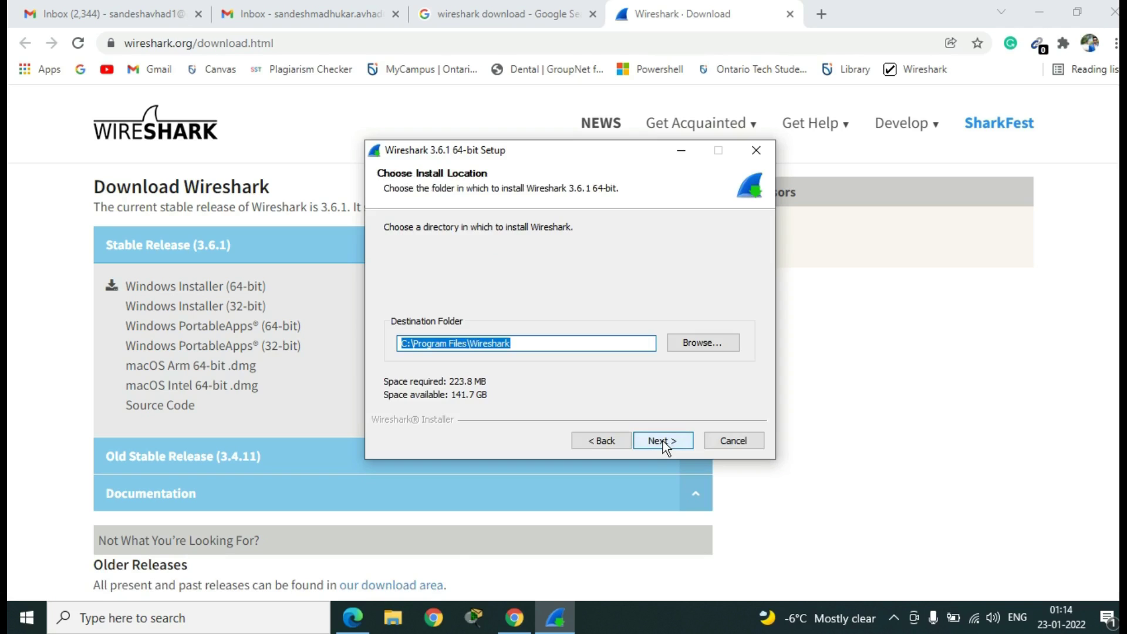
pyautogui.click(663, 441)
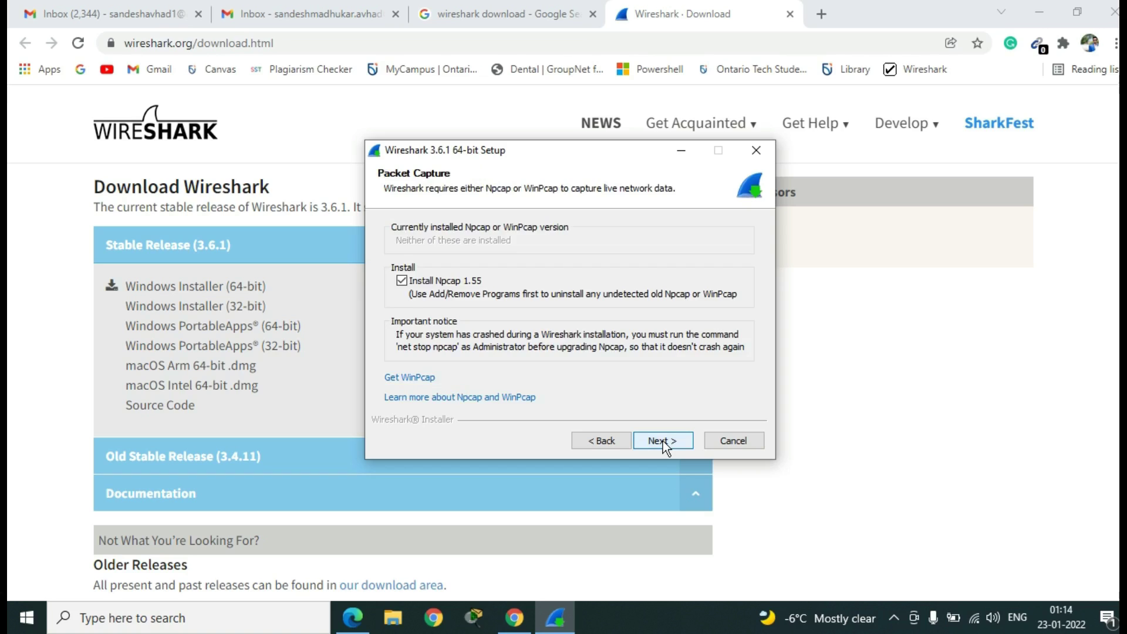
pyautogui.click(664, 442)
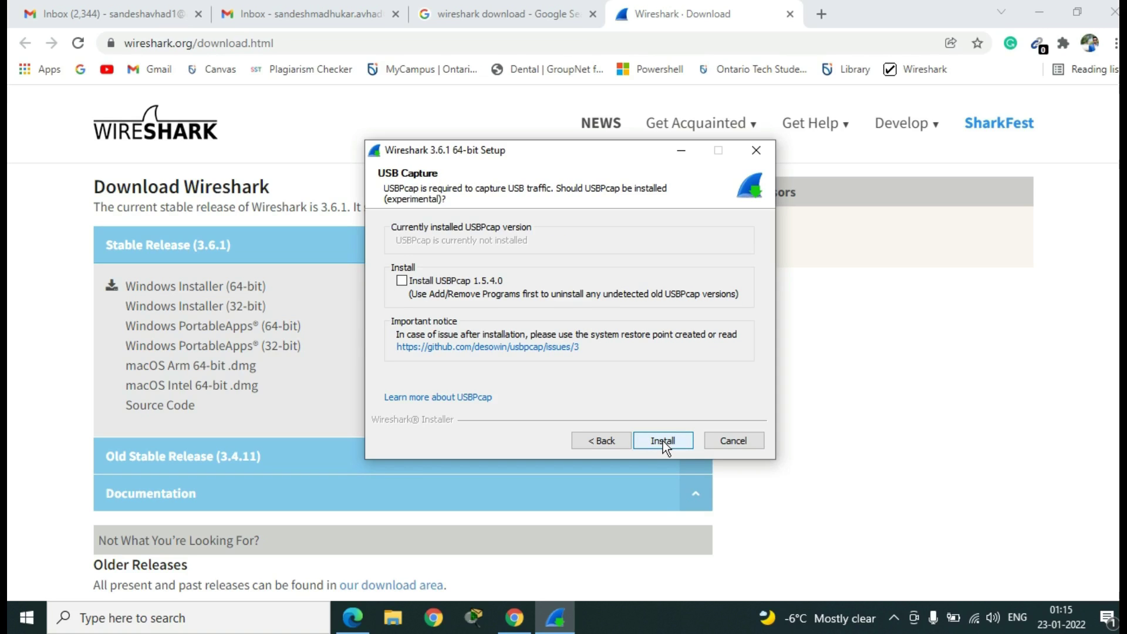
pyautogui.click(664, 441)
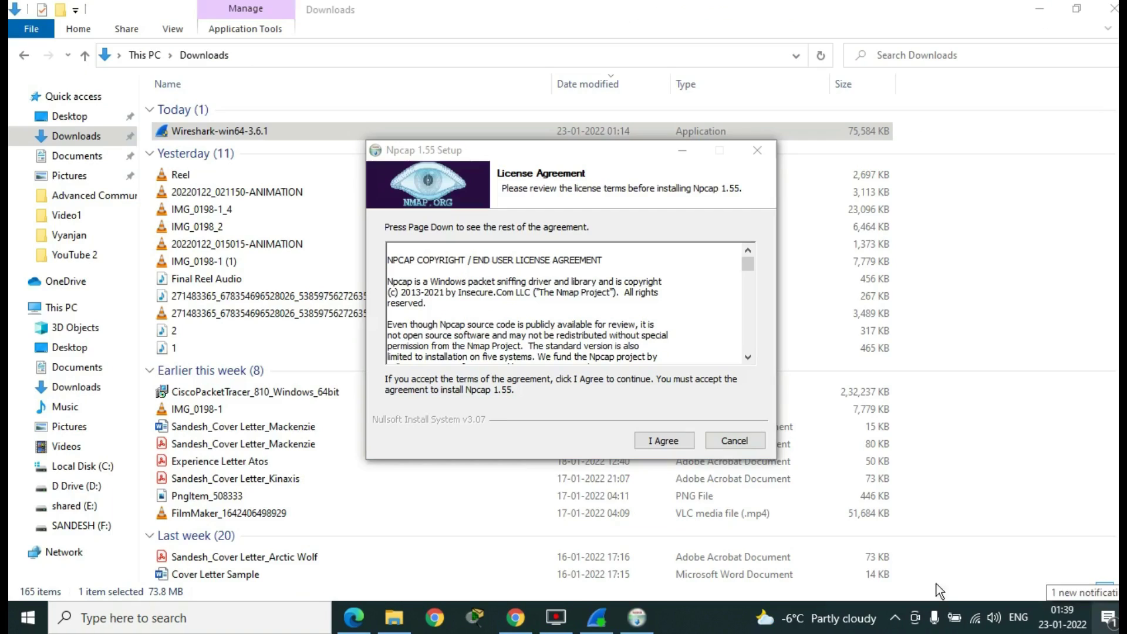
# Step: Accept the Npcap 1.55 license and install it with all optional settings unchecked, showing the installation details
pyautogui.click(661, 441)
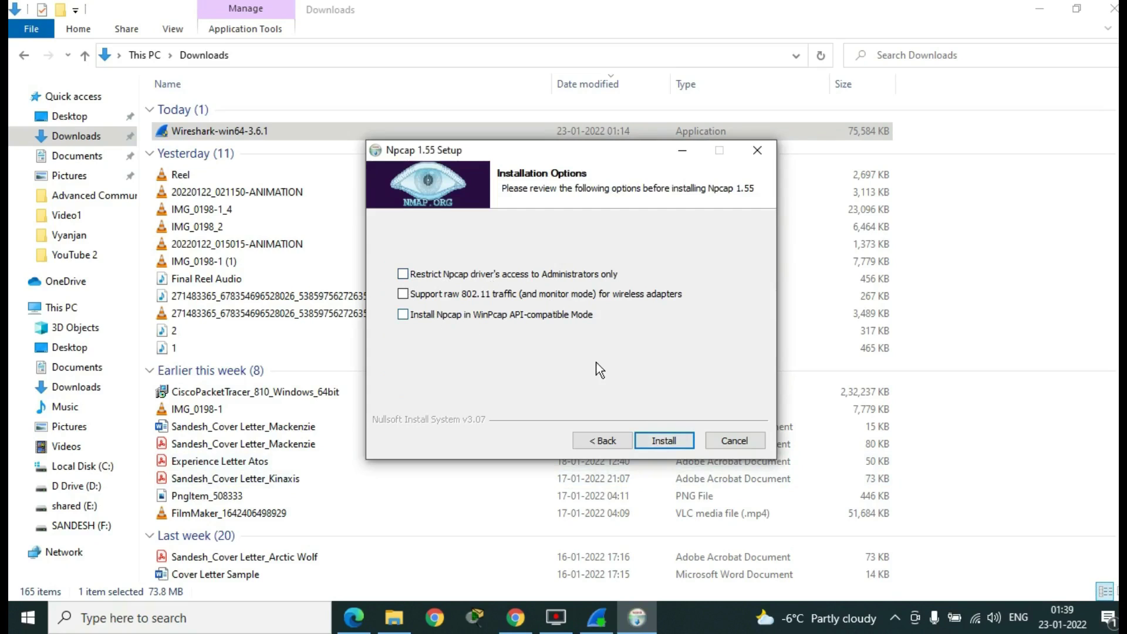
pyautogui.click(662, 441)
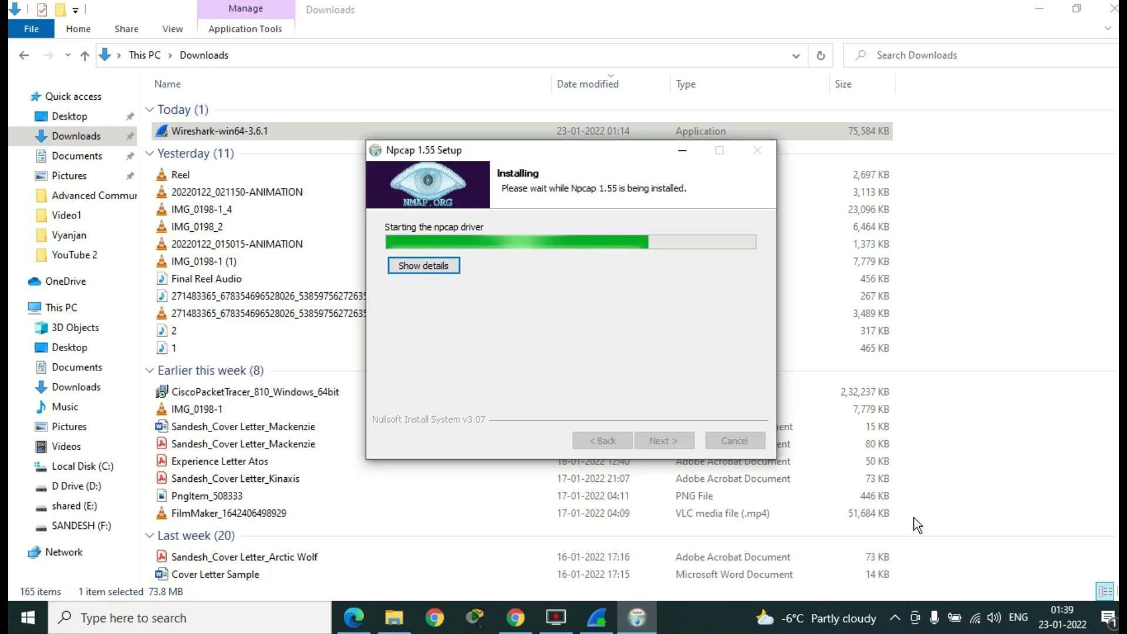
pyautogui.click(432, 265)
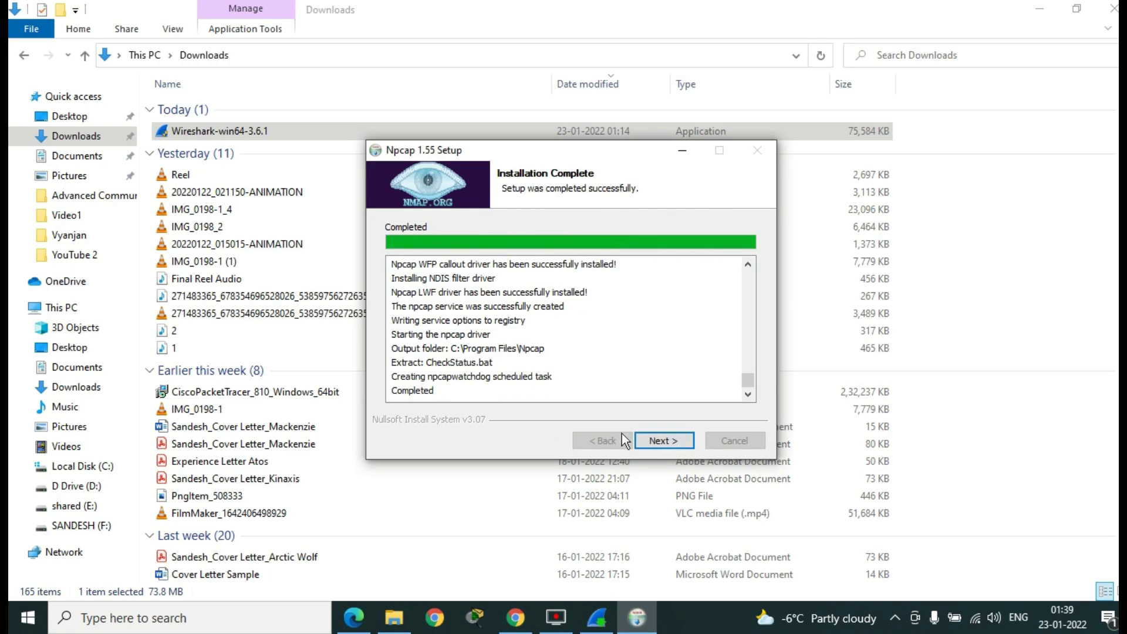
pyautogui.click(660, 443)
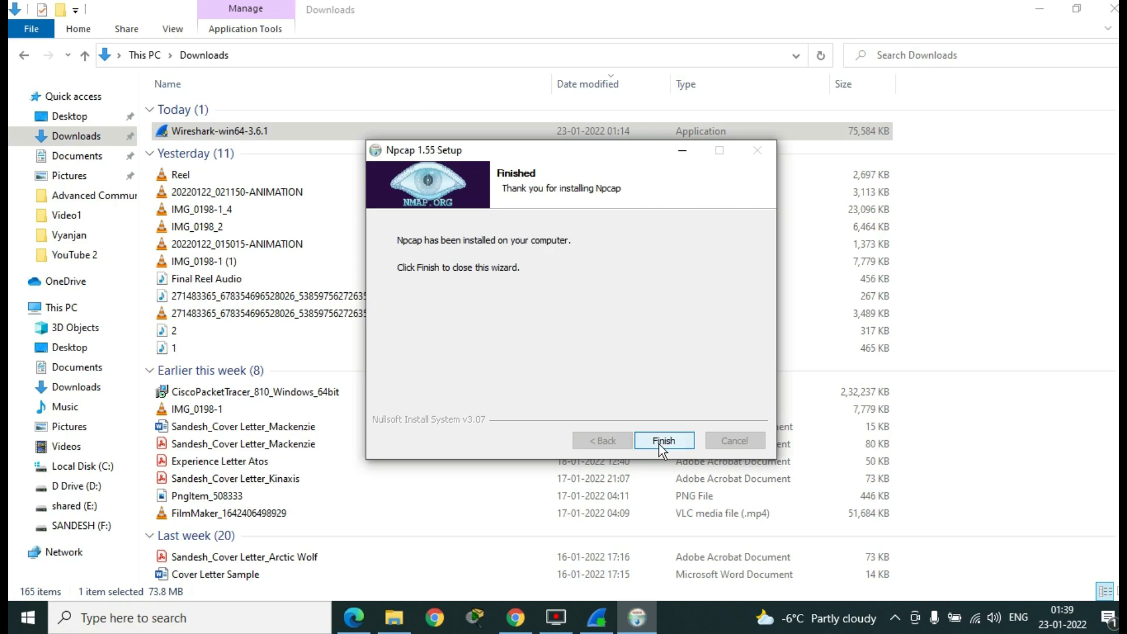
pyautogui.click(658, 444)
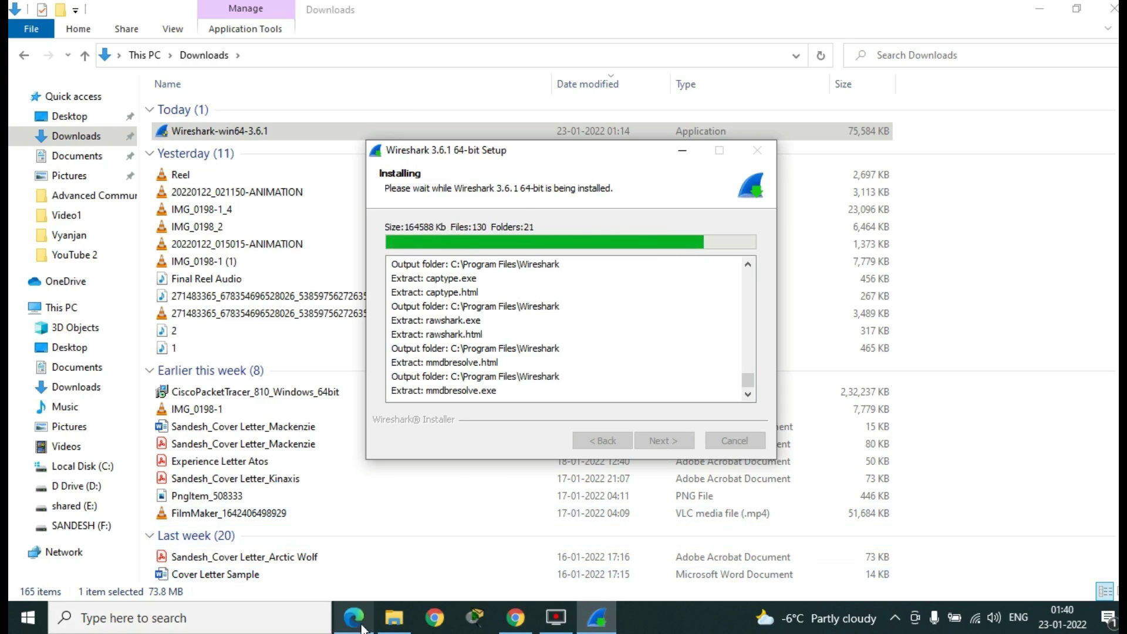
# Step: Complete the Wireshark 3.6.1 setup wizard with Show News left unchecked
pyautogui.click(385, 627)
pyautogui.click(385, 627)
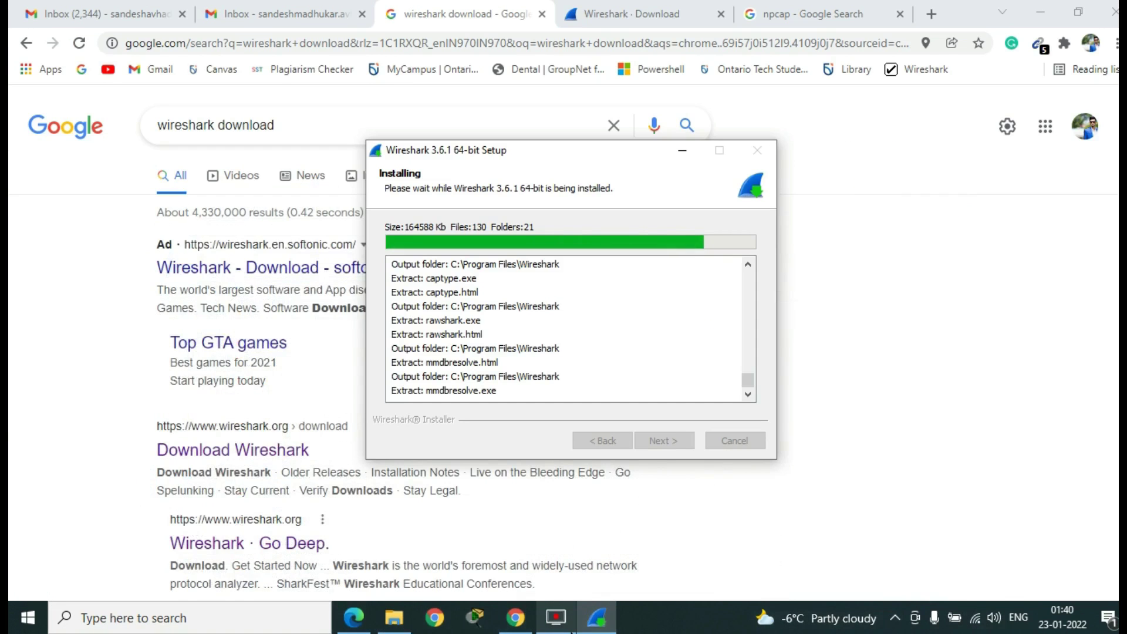
pyautogui.moveTo(597, 627)
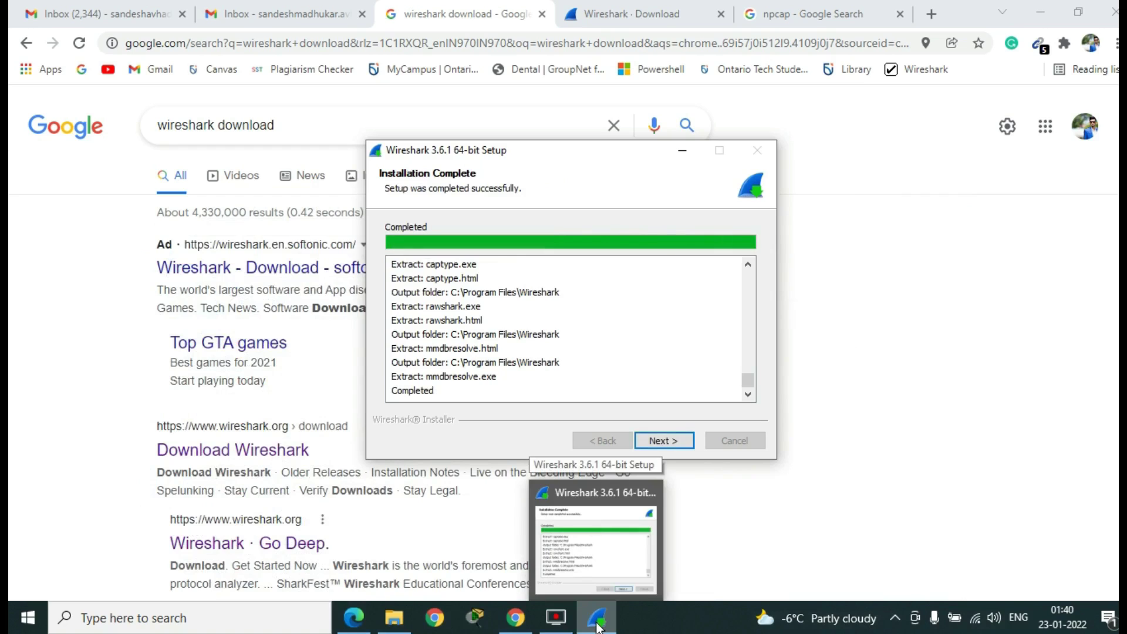
pyautogui.click(670, 441)
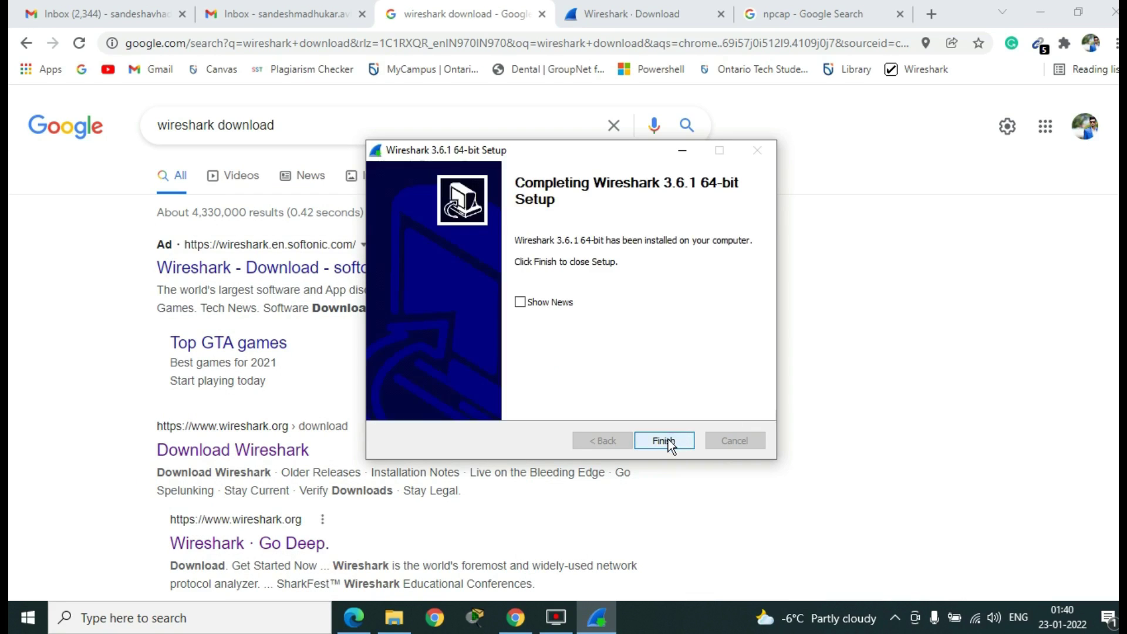
pyautogui.click(666, 439)
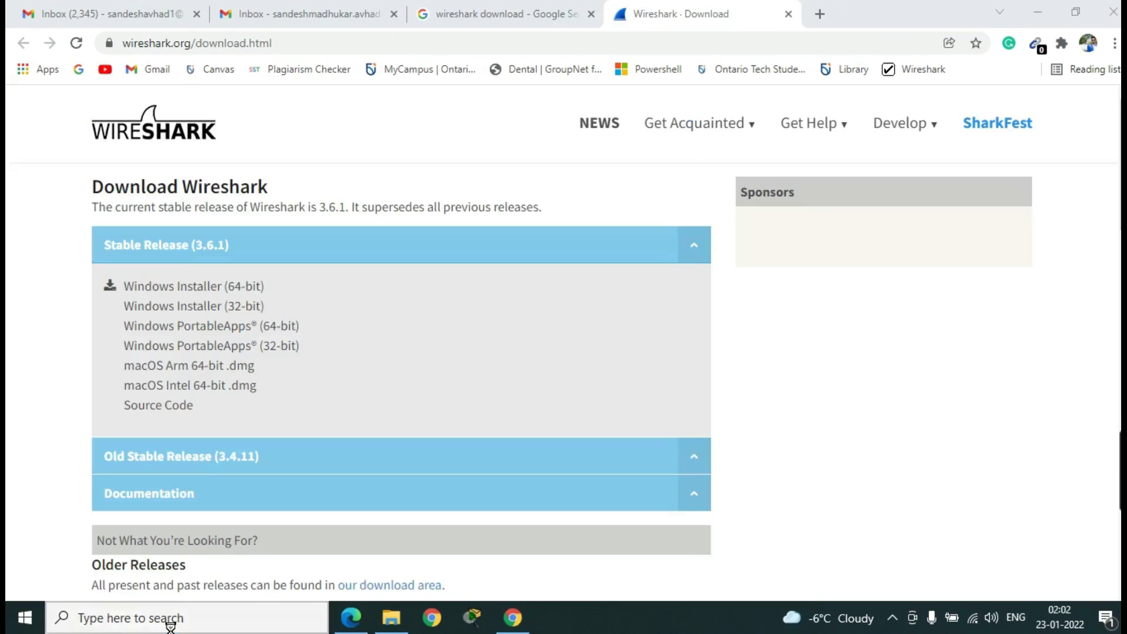
# Step: Launch Wireshark and start a live packet capture on the Wi-Fi interface
pyautogui.click(168, 620)
pyautogui.write('wire')
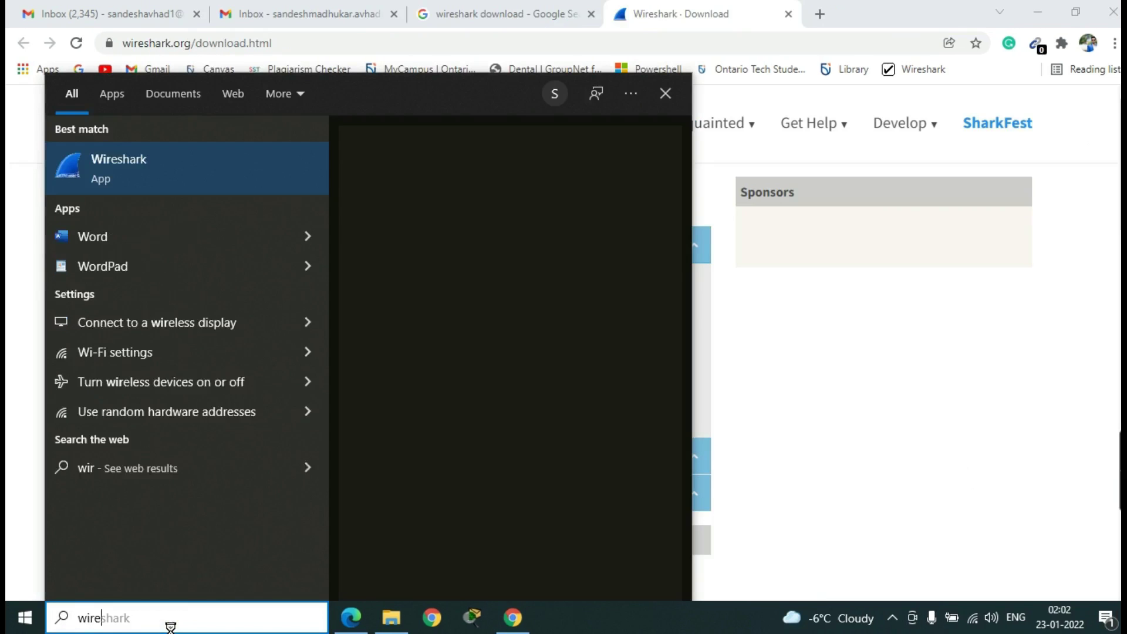
pyautogui.press('Return')
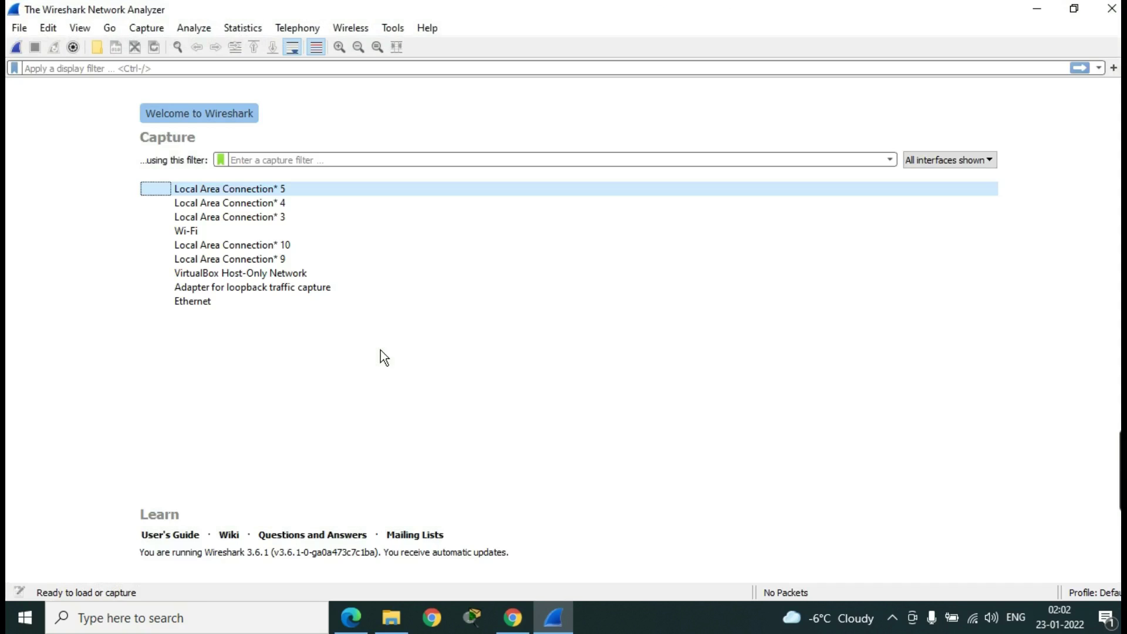
pyautogui.click(337, 232)
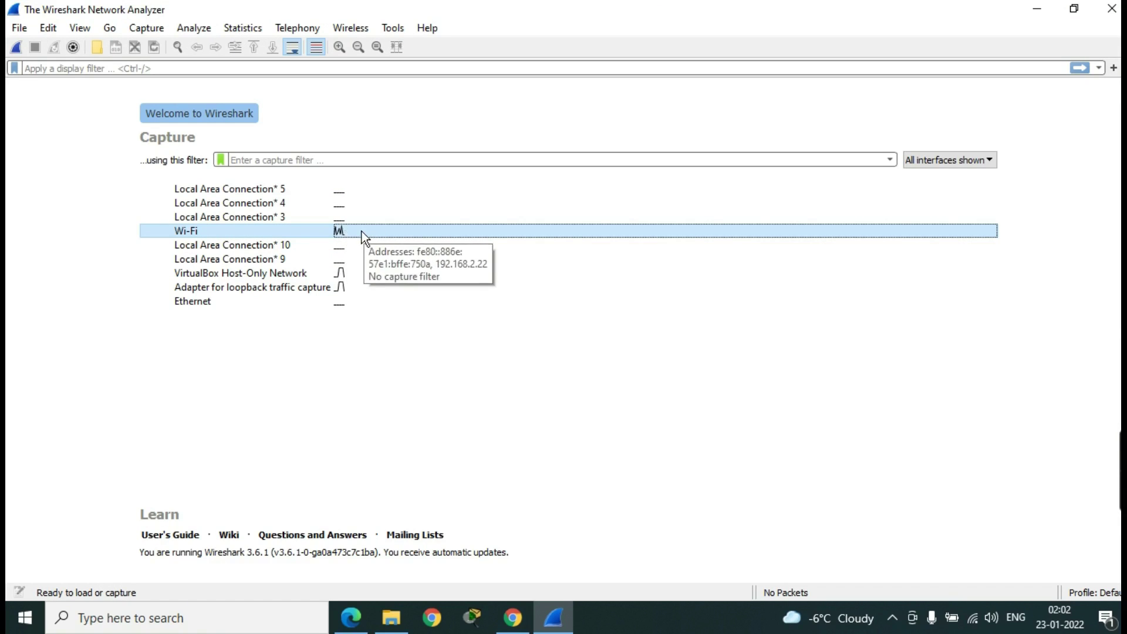
pyautogui.doubleClick(362, 231)
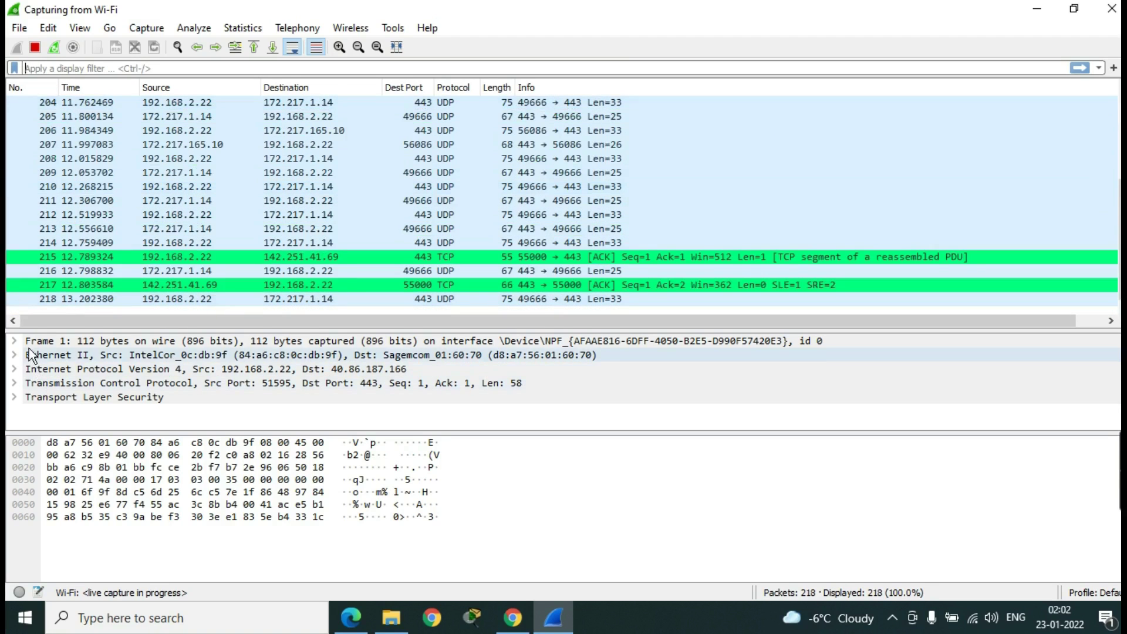
# Step: Stop the running Wi-Fi capture and select packet 327 to view its details and bytes
pyautogui.click(82, 143)
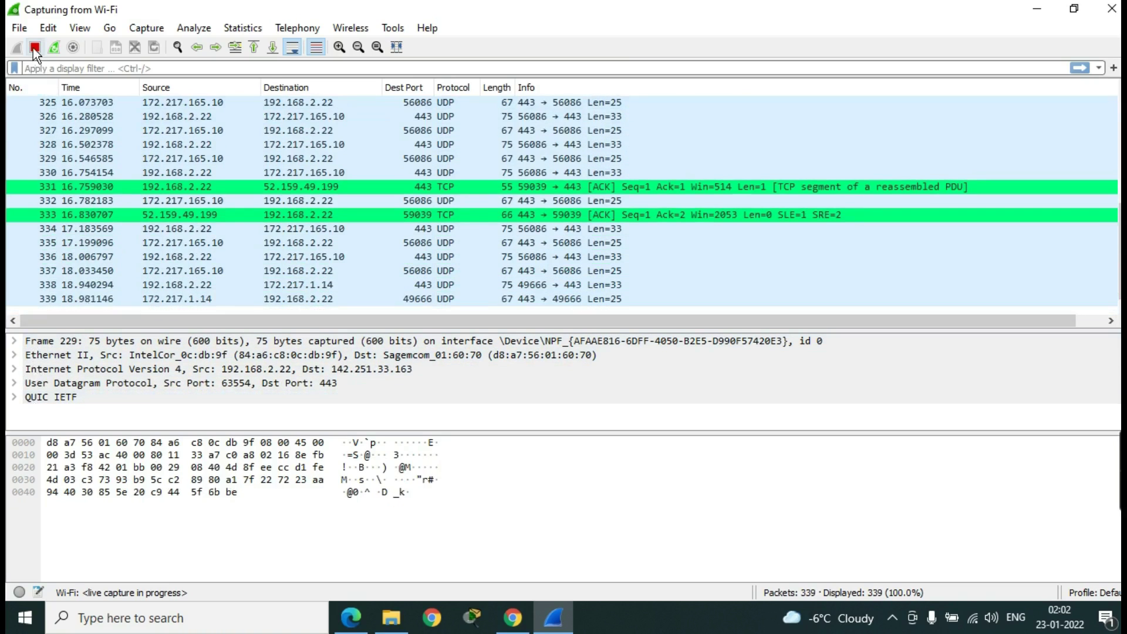
pyautogui.click(34, 48)
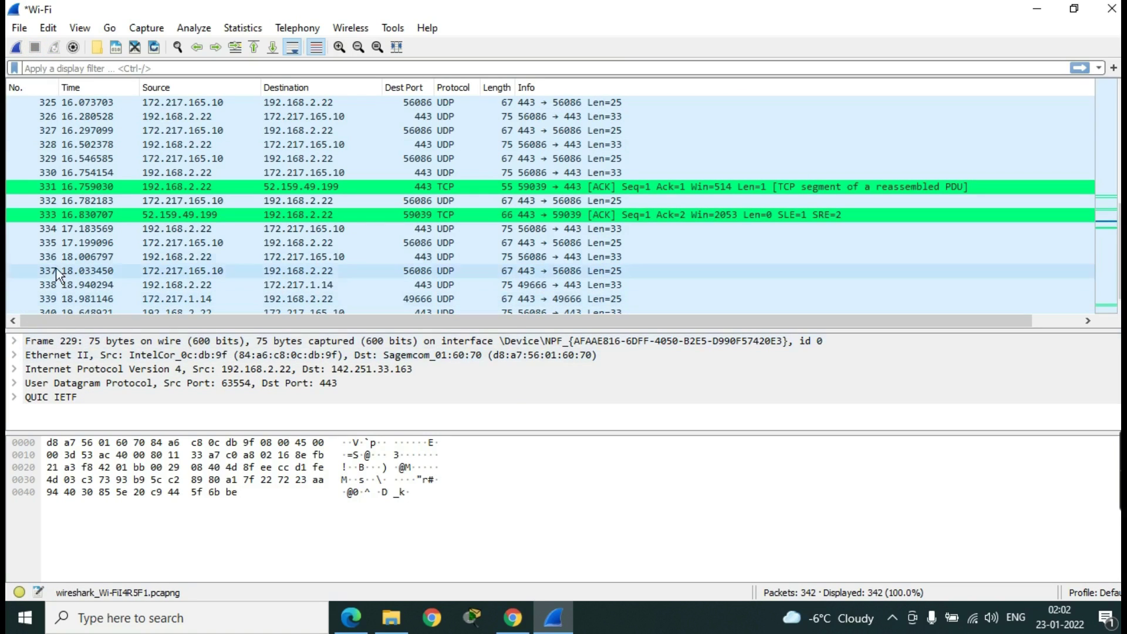
pyautogui.click(101, 129)
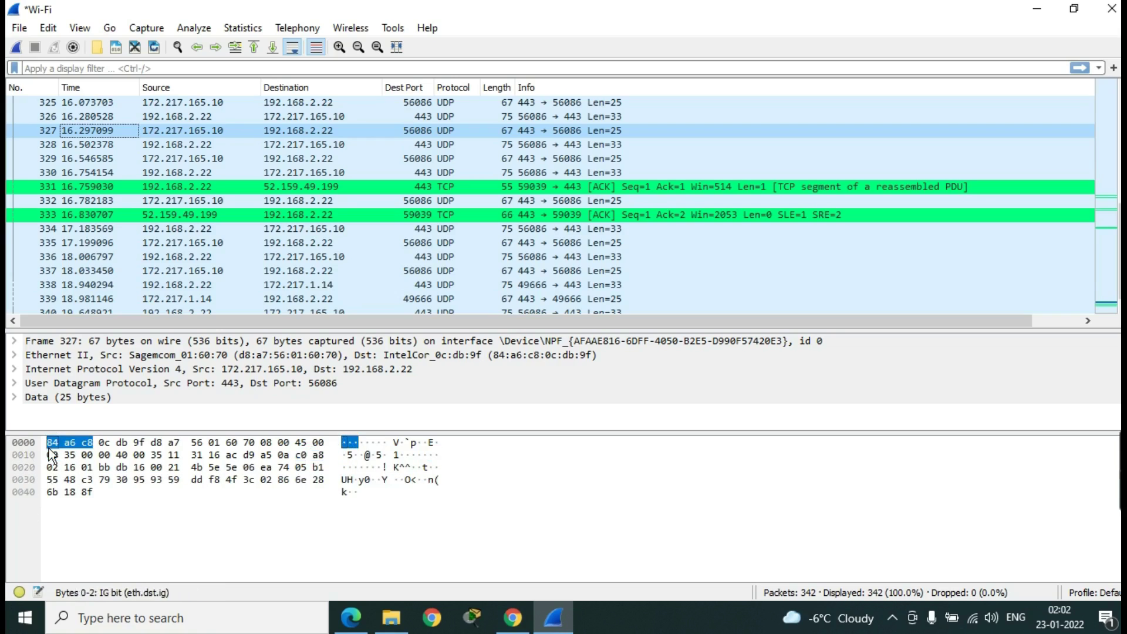
pyautogui.moveTo(336, 322); pyautogui.dragTo(297, 322)
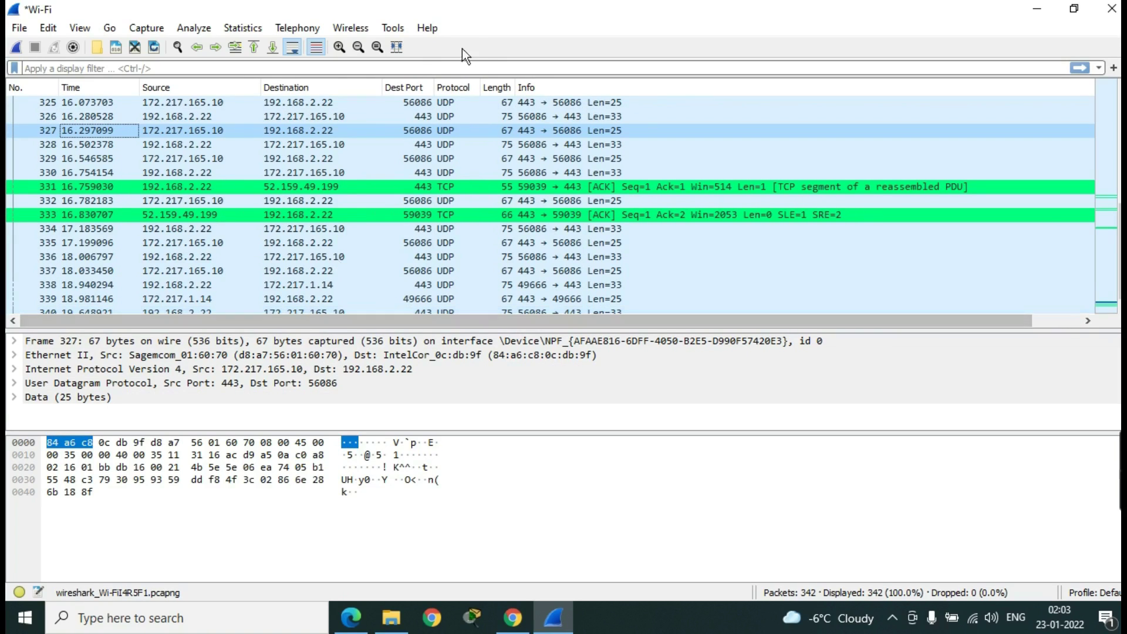
# Step: Add a new packet list column titled "Src Port" in the column preferences
pyautogui.rightClick(421, 86)
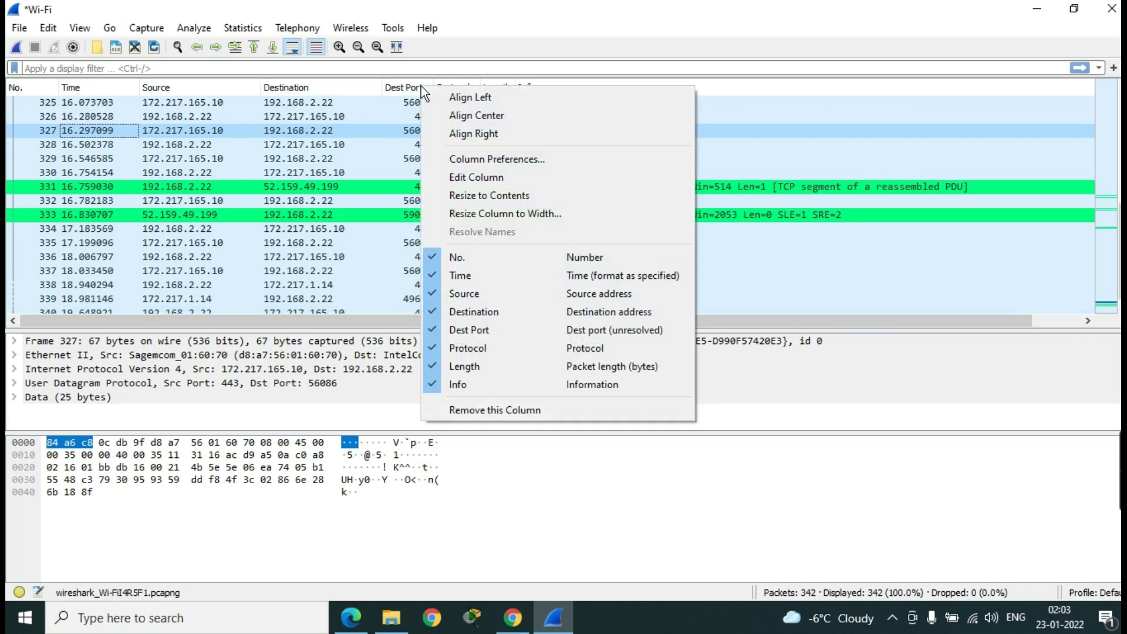
pyautogui.click(470, 159)
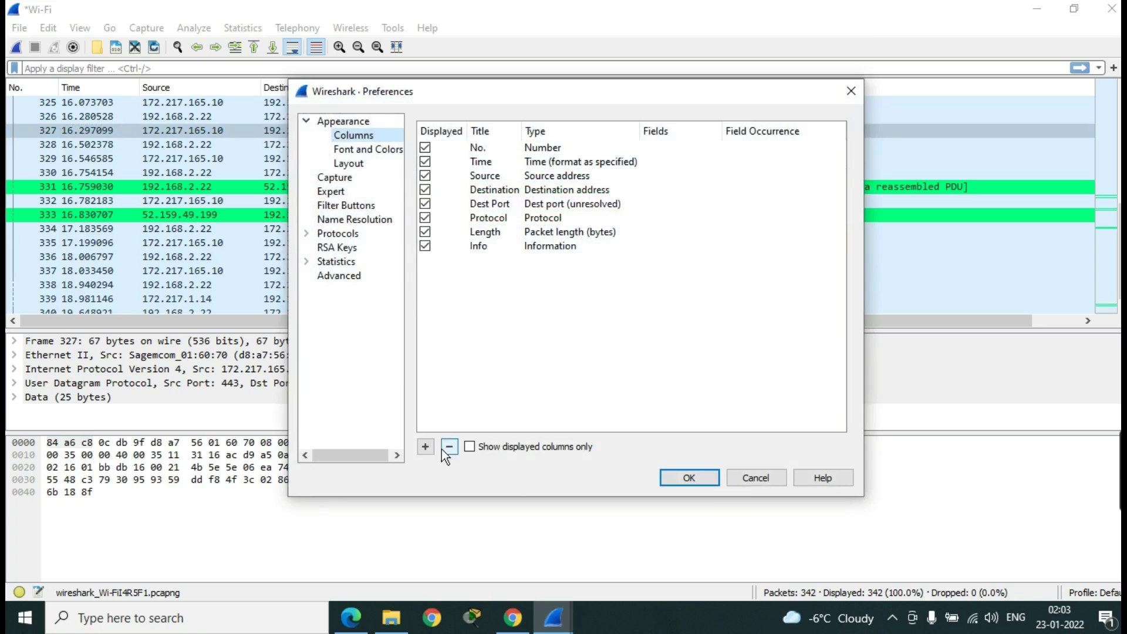
pyautogui.click(425, 447)
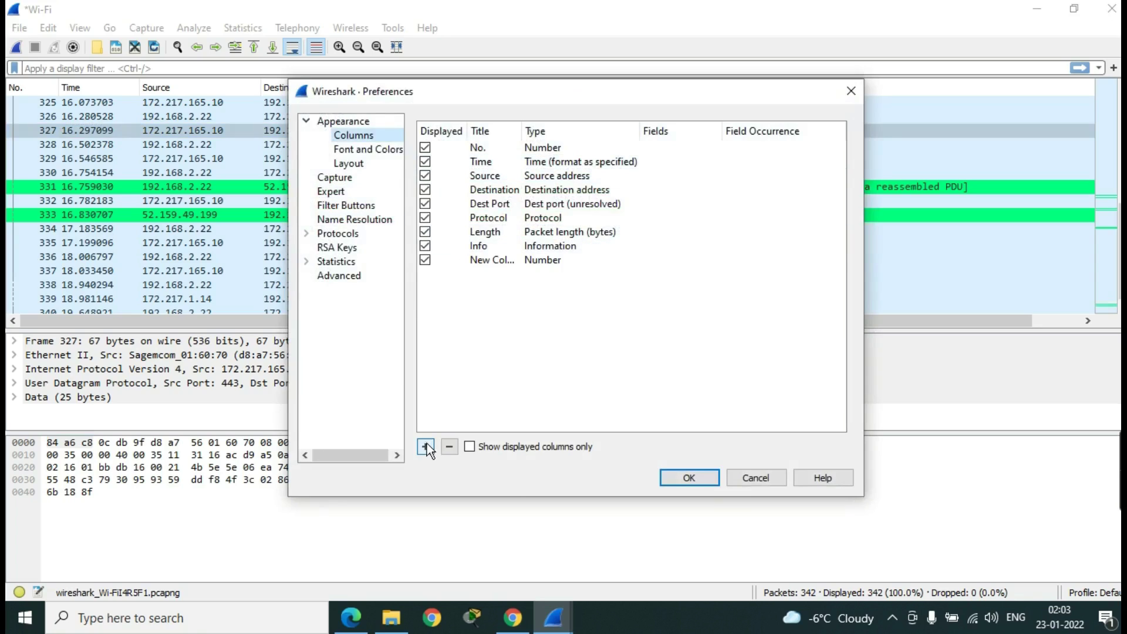
pyautogui.doubleClick(481, 261)
pyautogui.write('S')
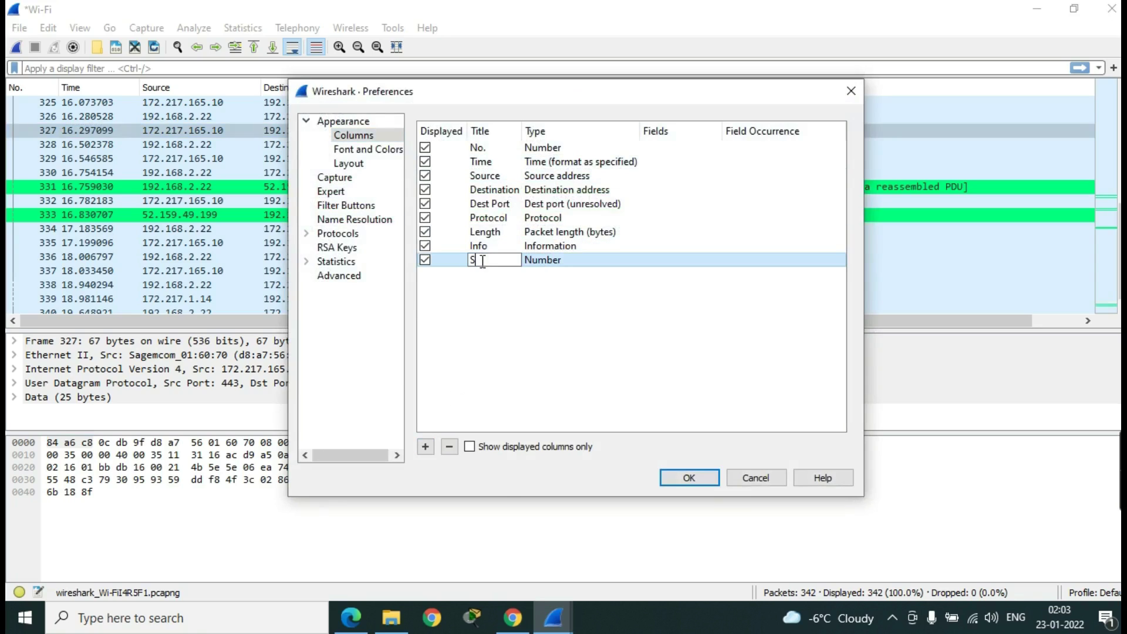
pyautogui.write('rc Port')
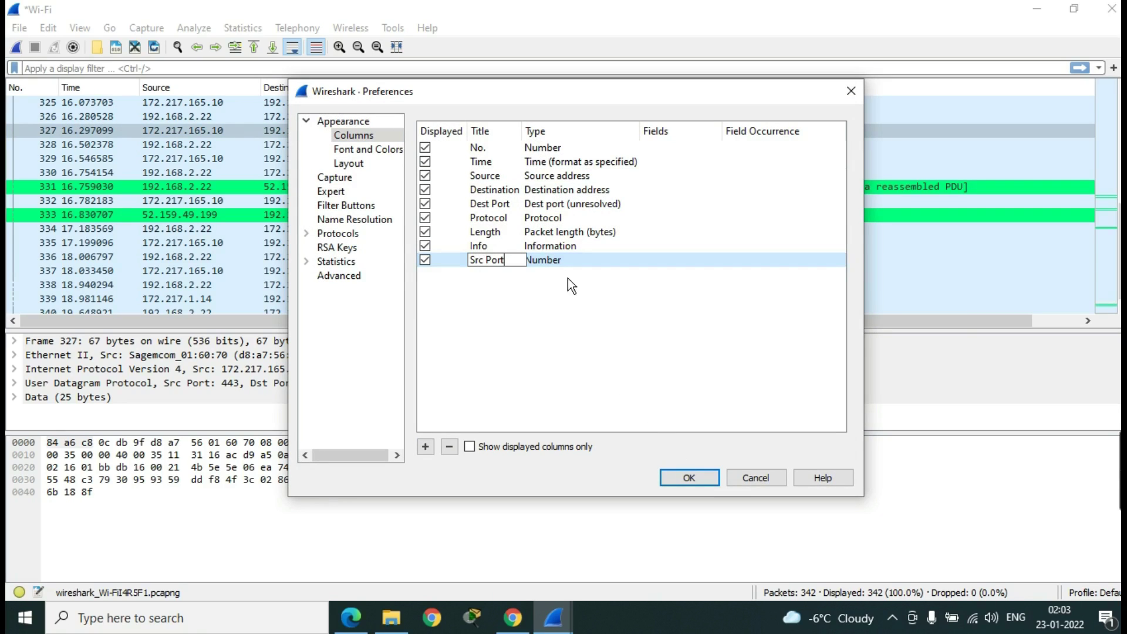
# Step: Set the Src Port column's type to "Src port (unresolved)" and apply the column preferences
pyautogui.click(555, 259)
pyautogui.click(569, 259)
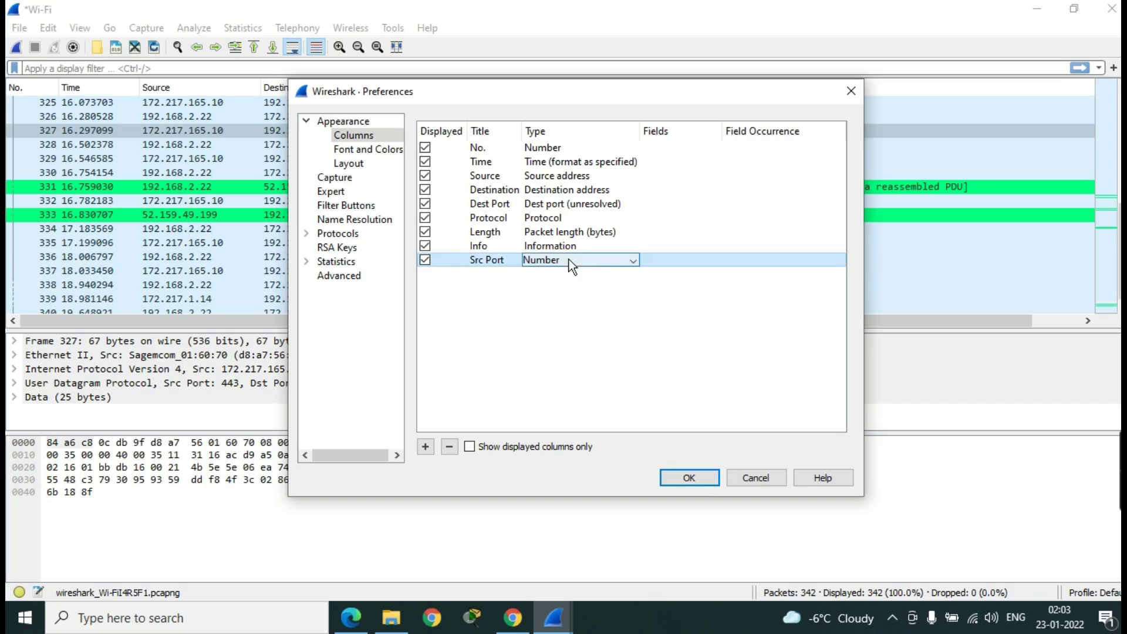
pyautogui.click(633, 263)
pyautogui.press('Down')
pyautogui.press('Down')
pyautogui.press('Down')
pyautogui.press('Down')
pyautogui.press('Down')
pyautogui.press('Down')
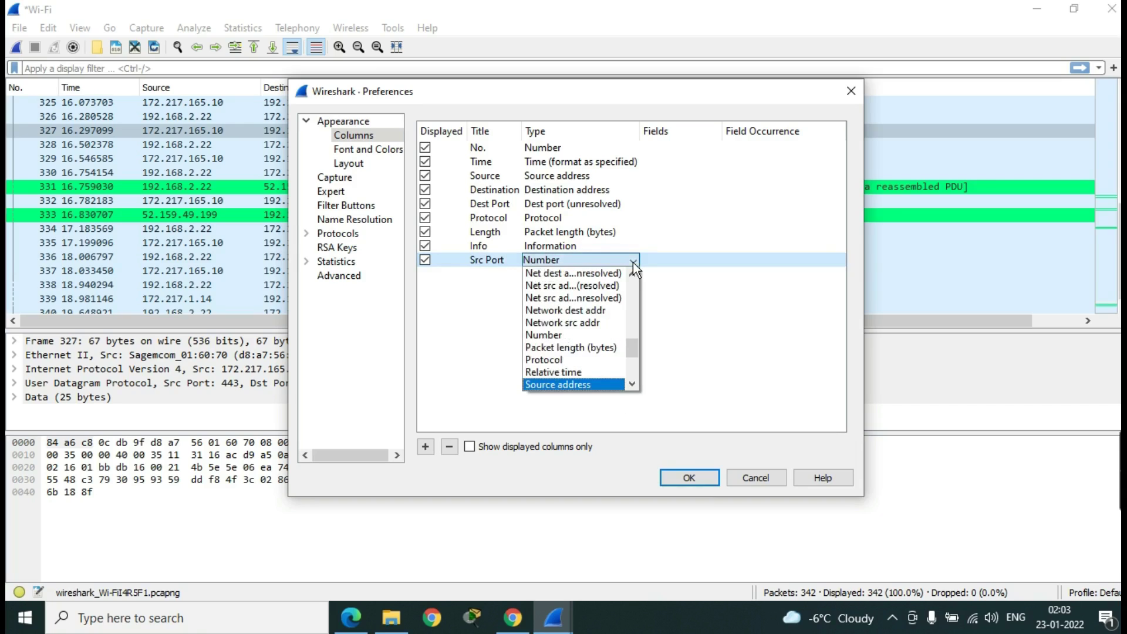
pyautogui.press('Down')
pyautogui.press('Down')
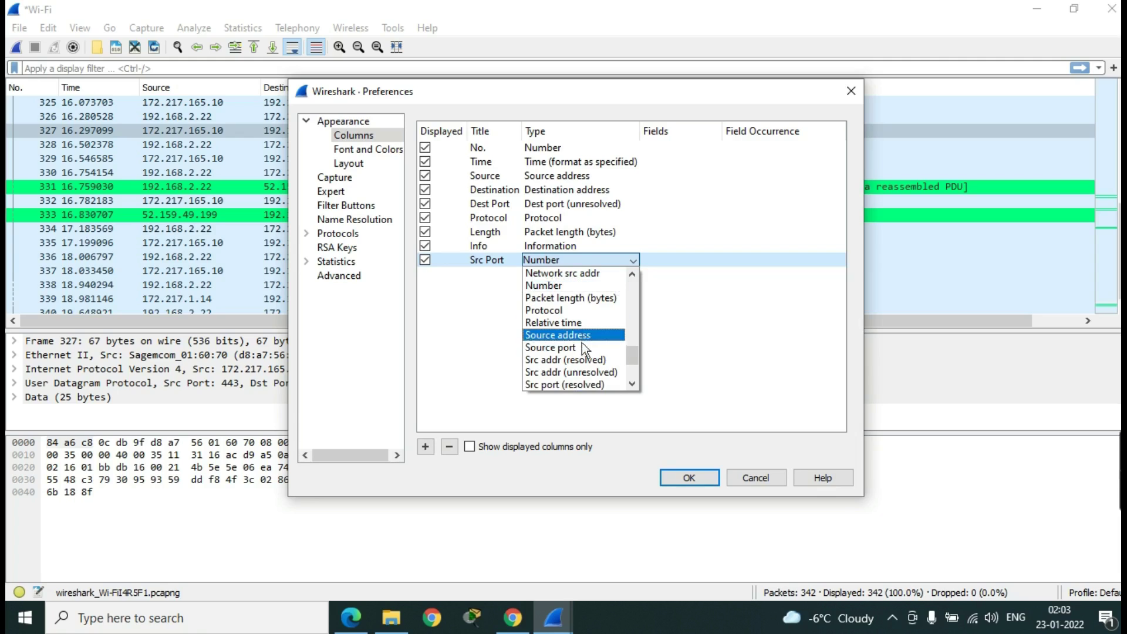
pyautogui.press('Down')
pyautogui.click(583, 385)
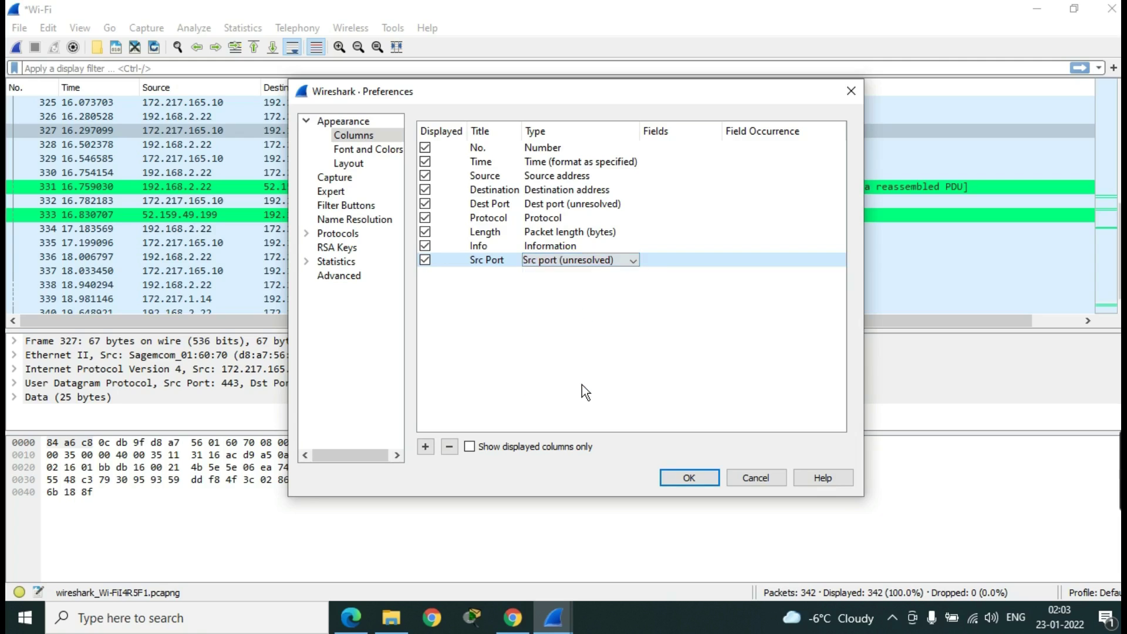
pyautogui.click(690, 478)
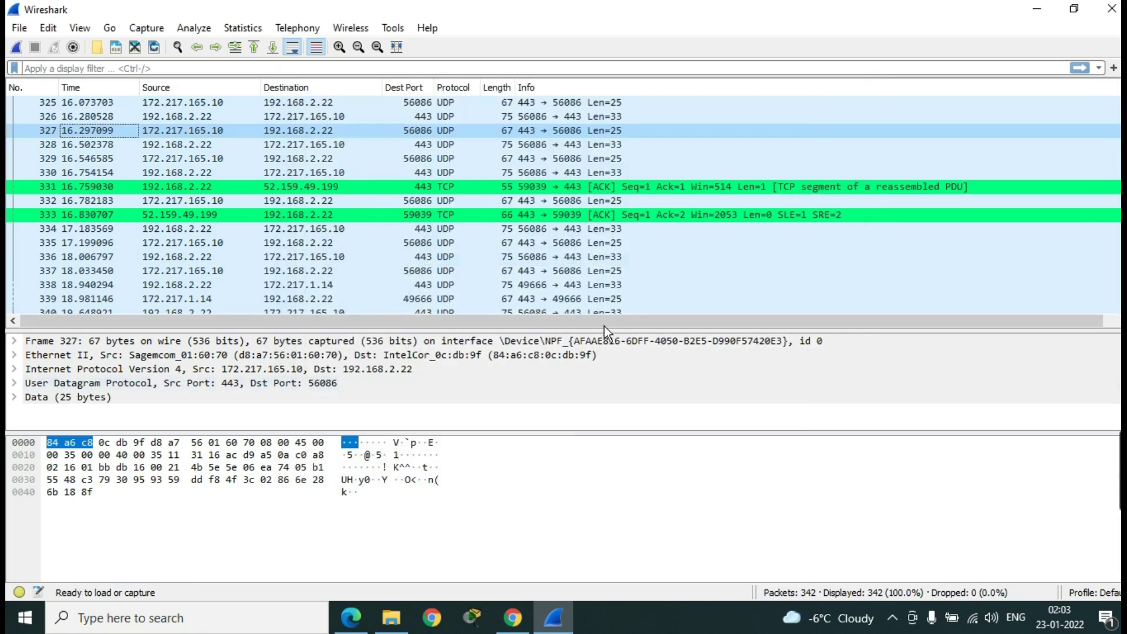
# Step: Move the Src Port column between Destination and Dest Port, and sort the packet list by it in ascending order
pyautogui.moveTo(594, 321); pyautogui.dragTo(778, 330)
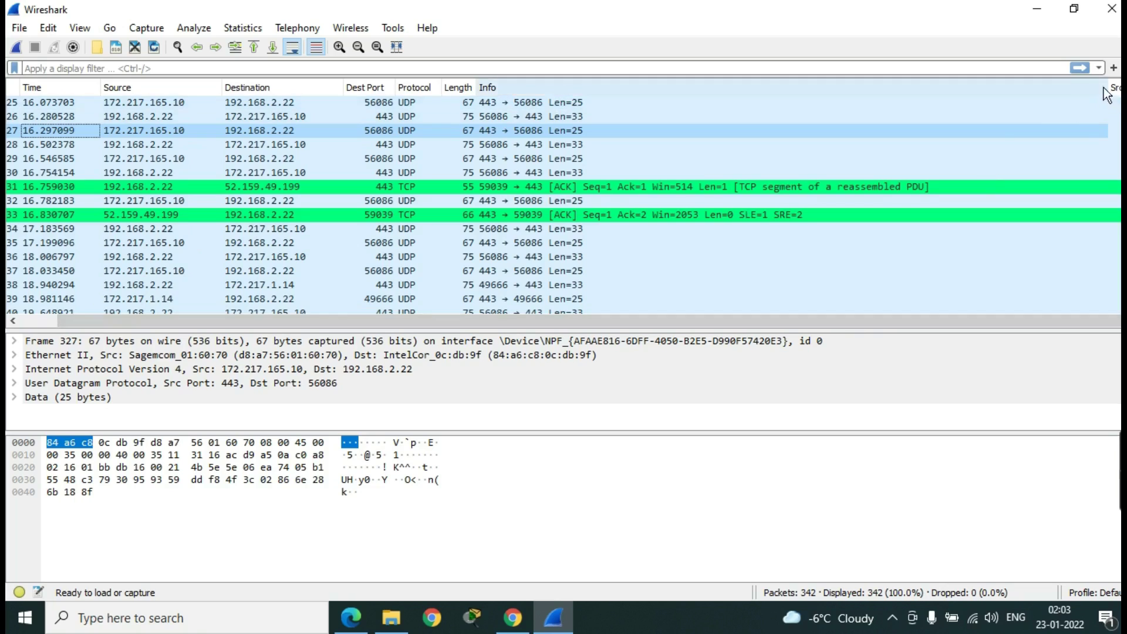
pyautogui.moveTo(1104, 89); pyautogui.dragTo(1039, 88)
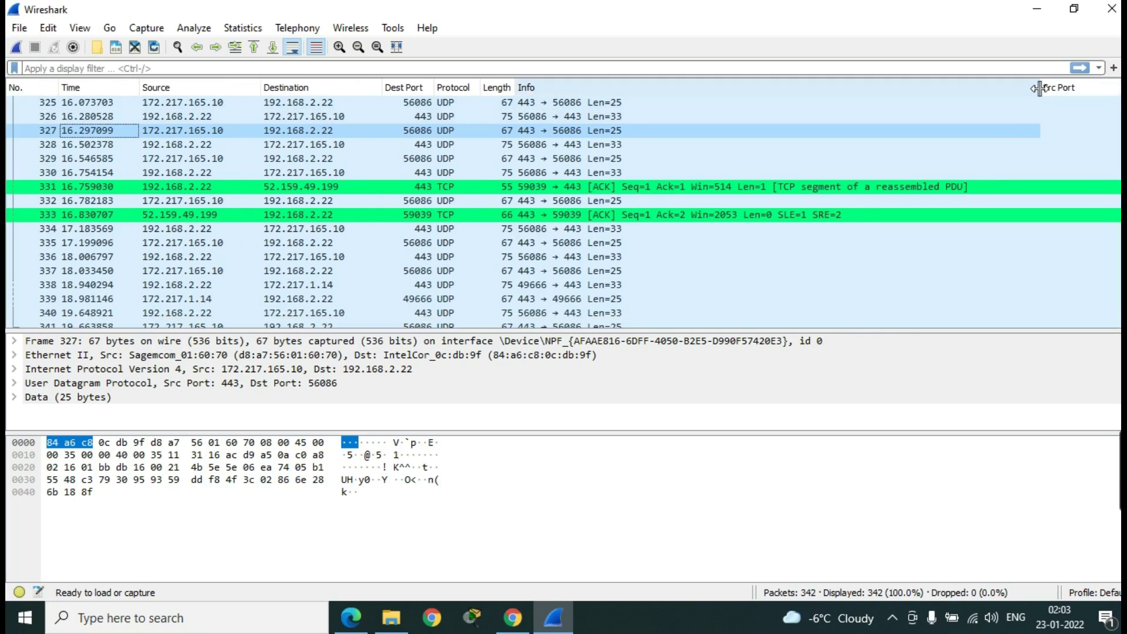
pyautogui.click(1060, 88)
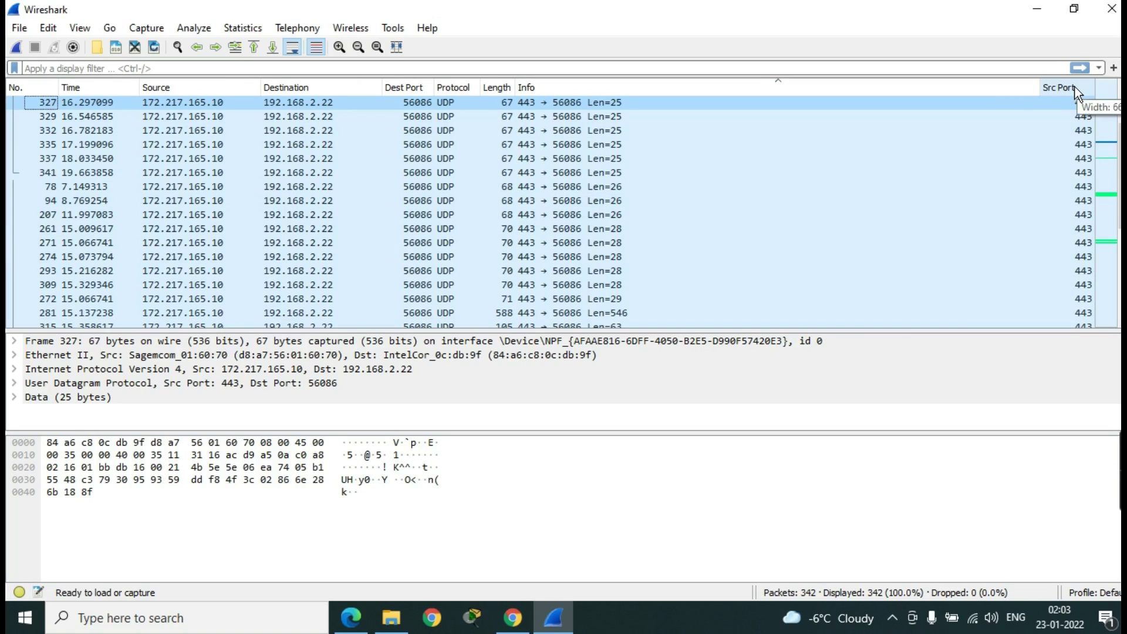
pyautogui.click(1062, 88)
pyautogui.moveTo(1062, 88); pyautogui.dragTo(382, 88)
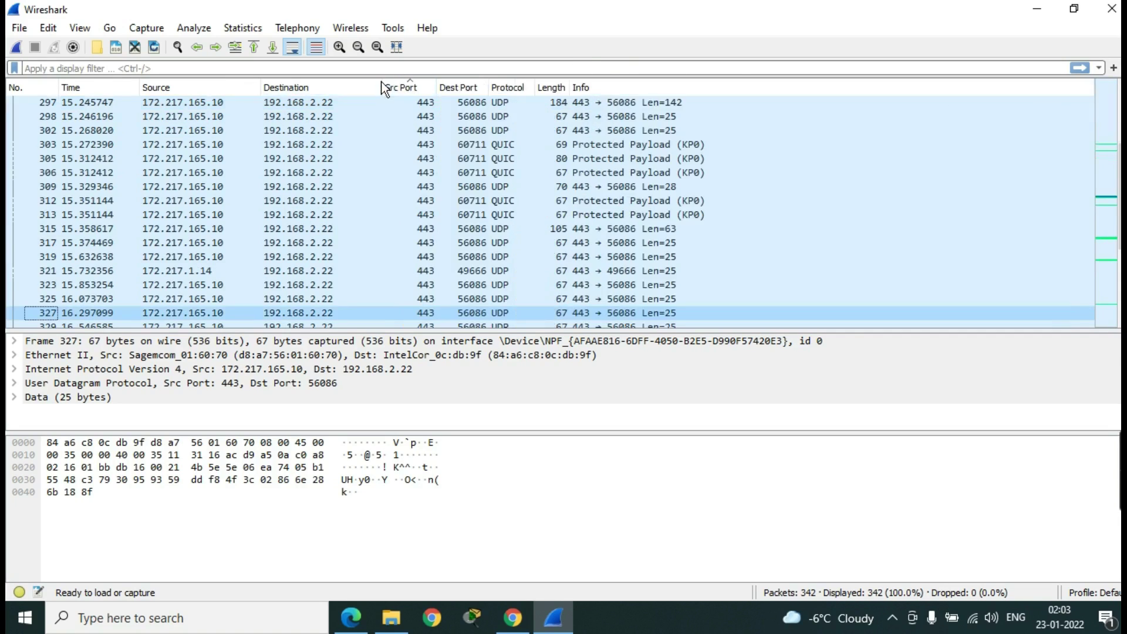
# Step: Examine the source ports, destination ports and protocols throughout the sorted packet list
pyautogui.scroll(5, 451, 185)
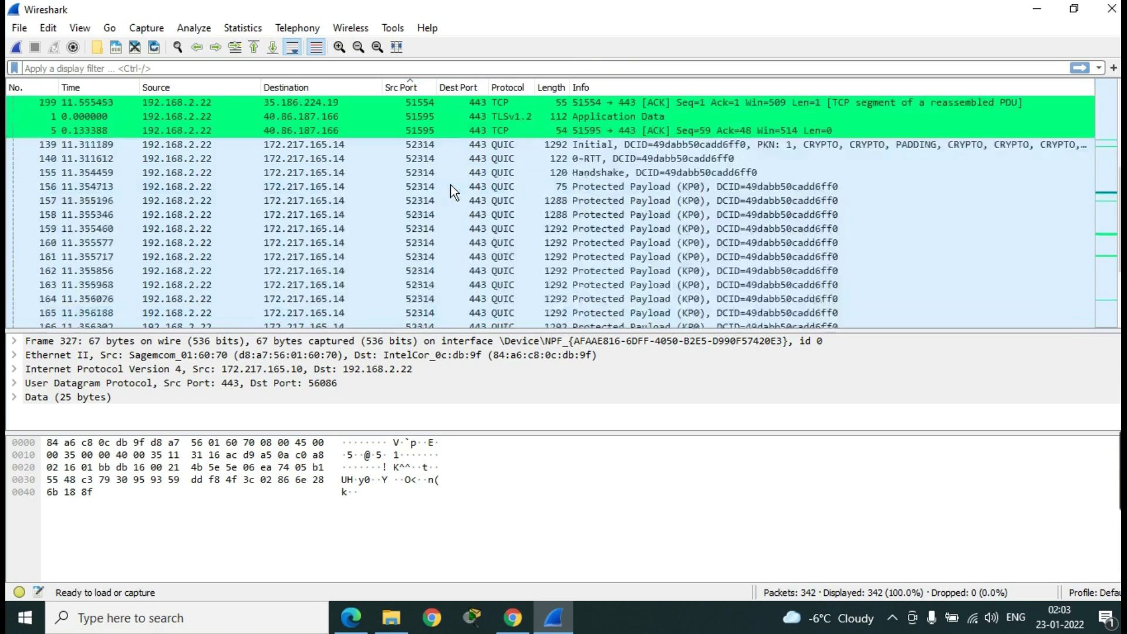
pyautogui.scroll(15, 451, 185)
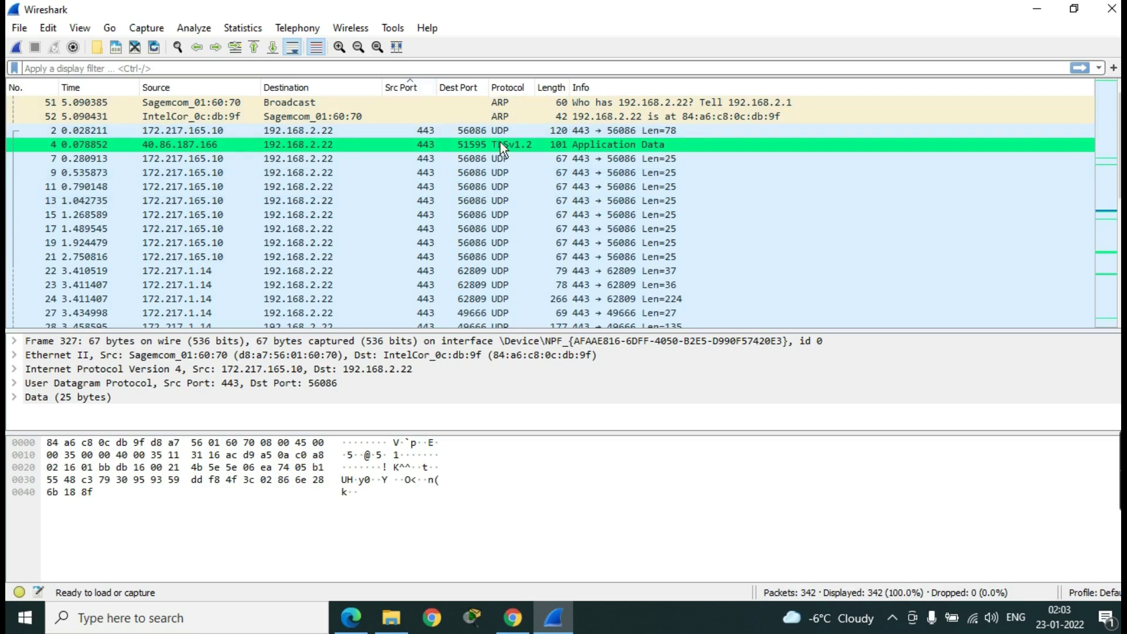
pyautogui.scroll(-8, 500, 142)
pyautogui.scroll(-20, 500, 142)
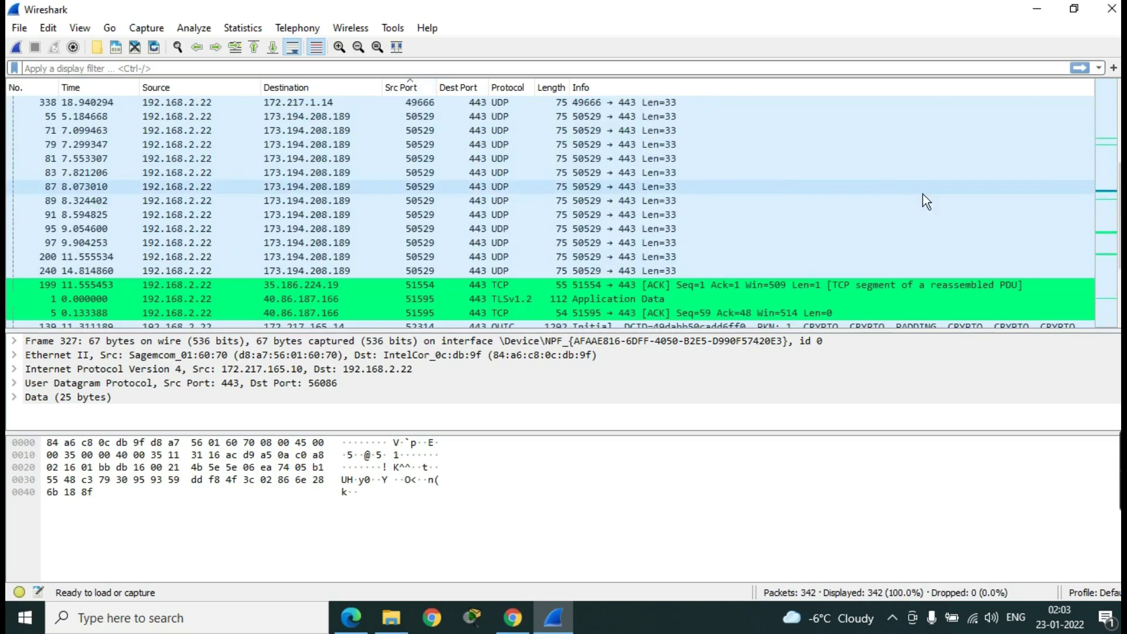
pyautogui.click(1108, 194)
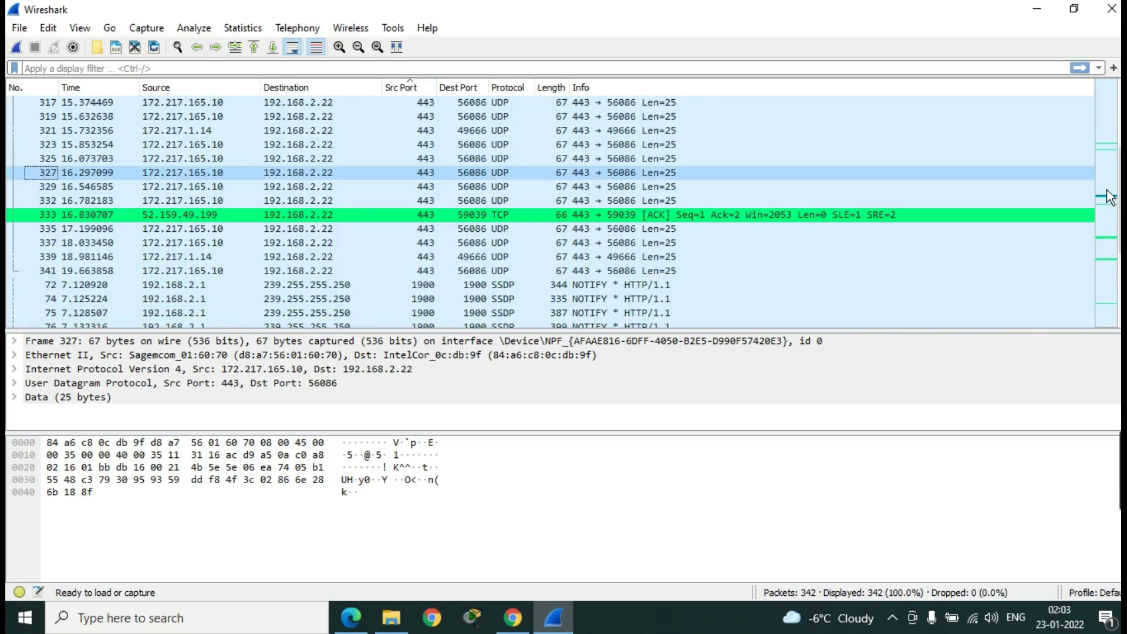
pyautogui.click(1109, 236)
pyautogui.click(1108, 254)
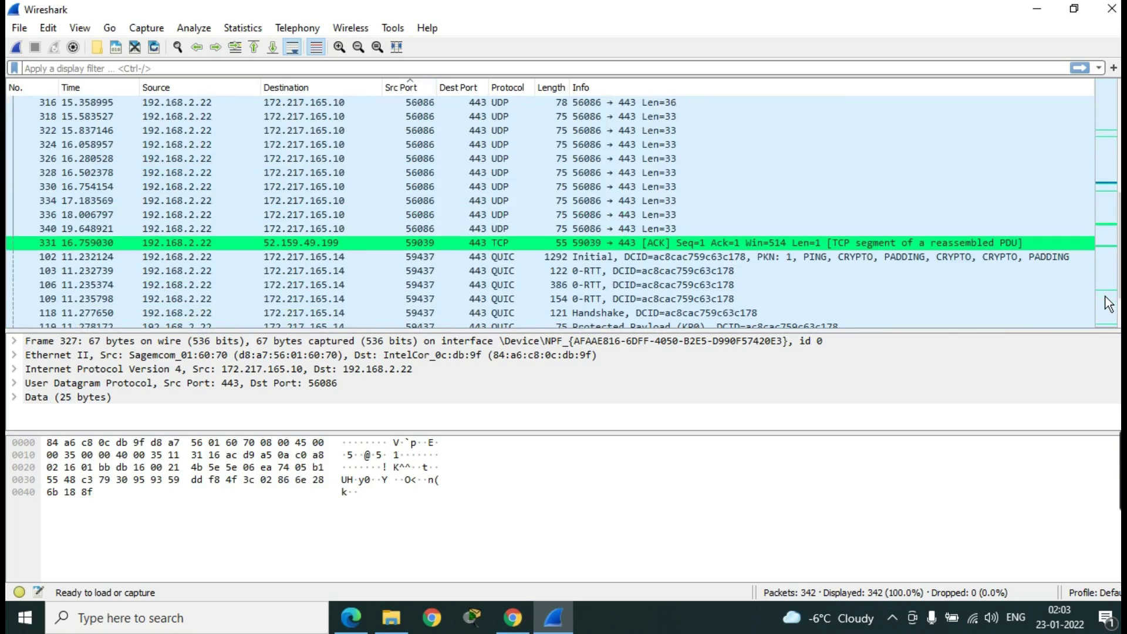
pyautogui.click(1109, 297)
# Step: Change the TCP coloring rule's background to pink #ff557f, apply it and check the recolored packets in the list
pyautogui.click(76, 27)
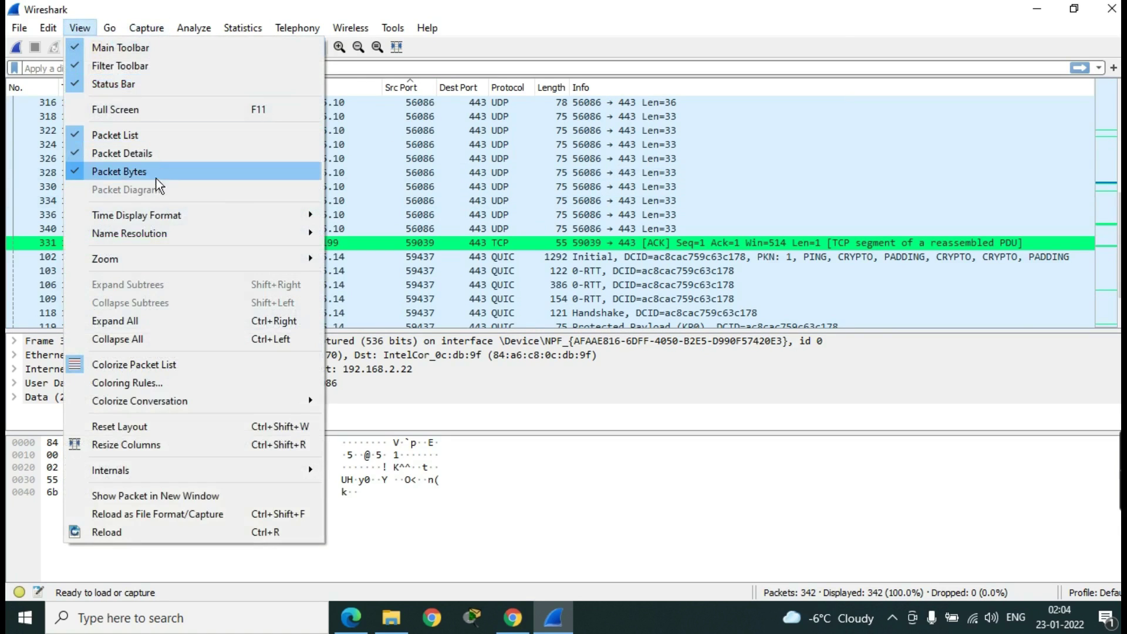
pyautogui.click(156, 383)
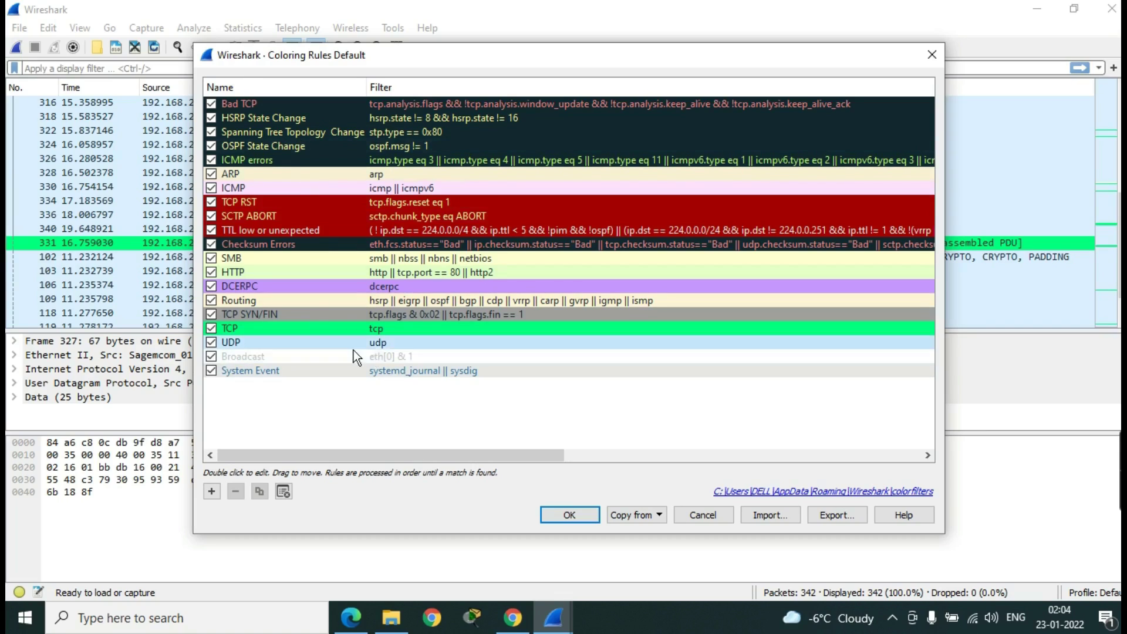
pyautogui.click(391, 329)
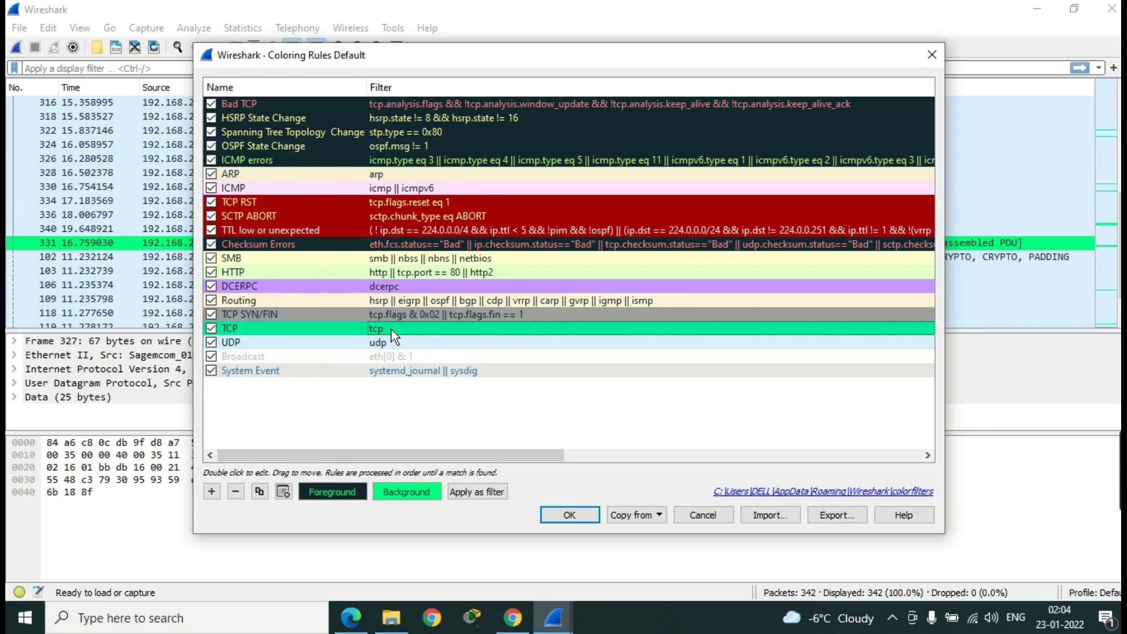
pyautogui.click(407, 492)
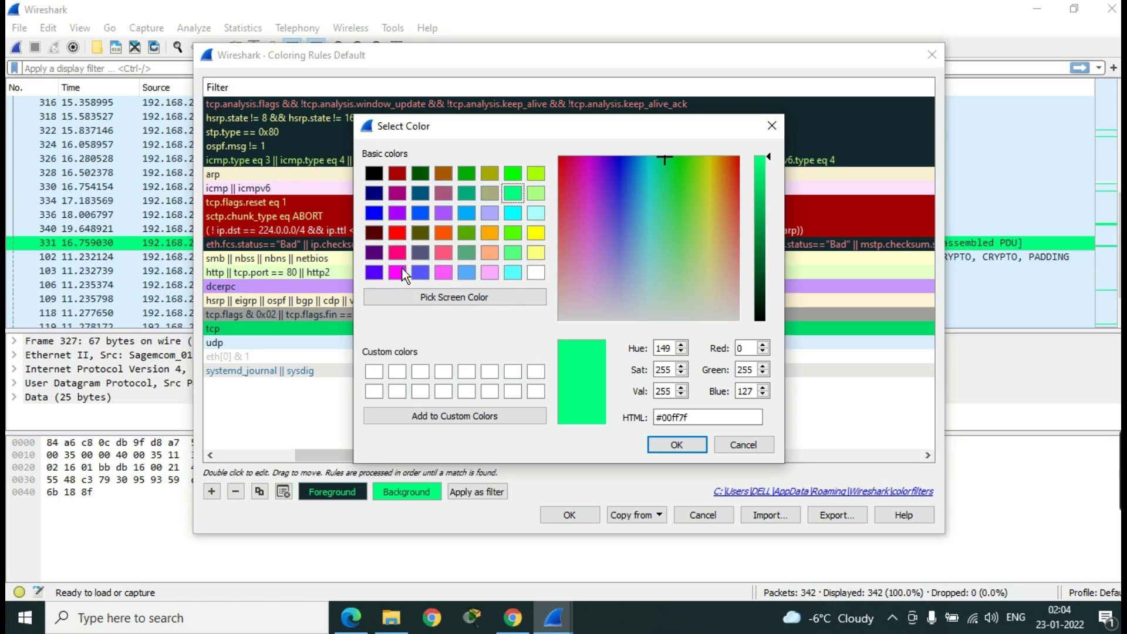
pyautogui.click(445, 253)
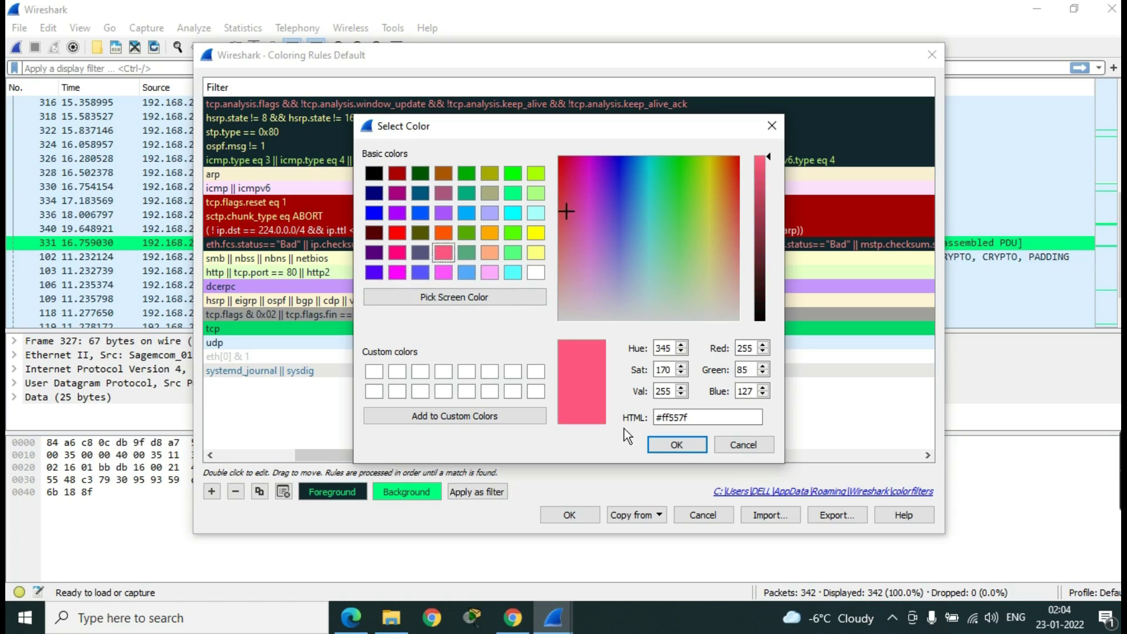
pyautogui.click(681, 448)
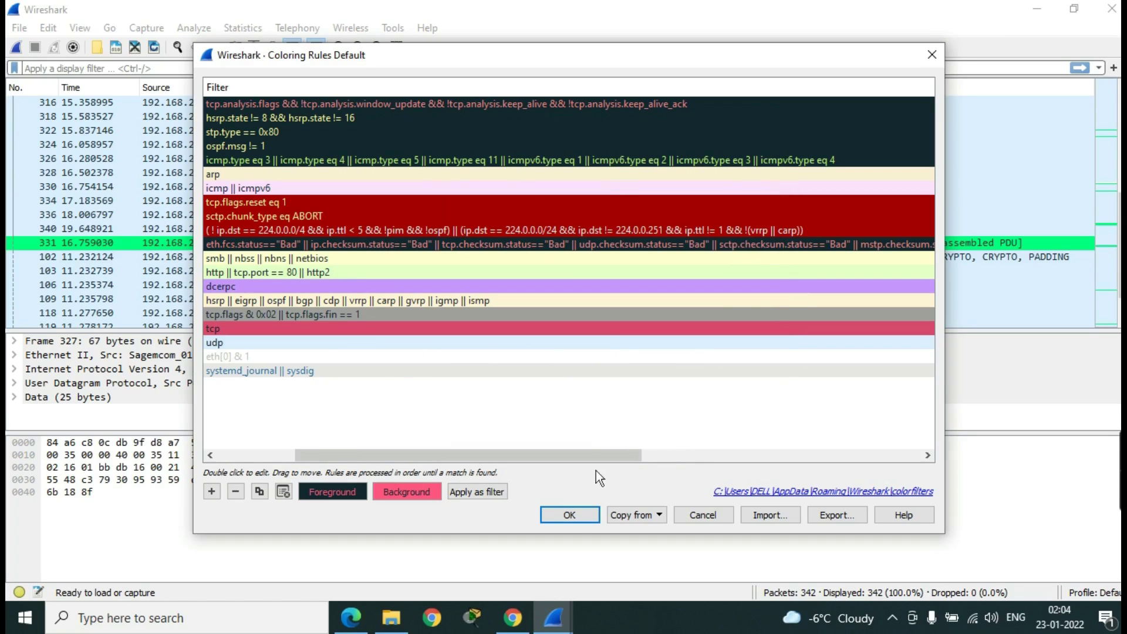
pyautogui.click(570, 515)
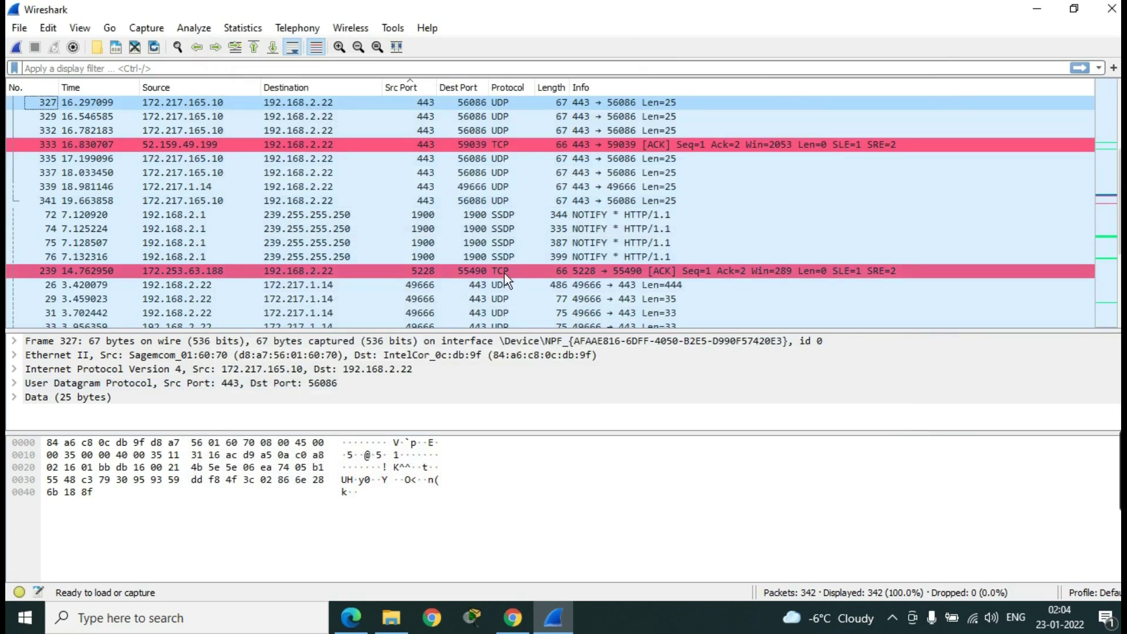
pyautogui.scroll(-10, 503, 270)
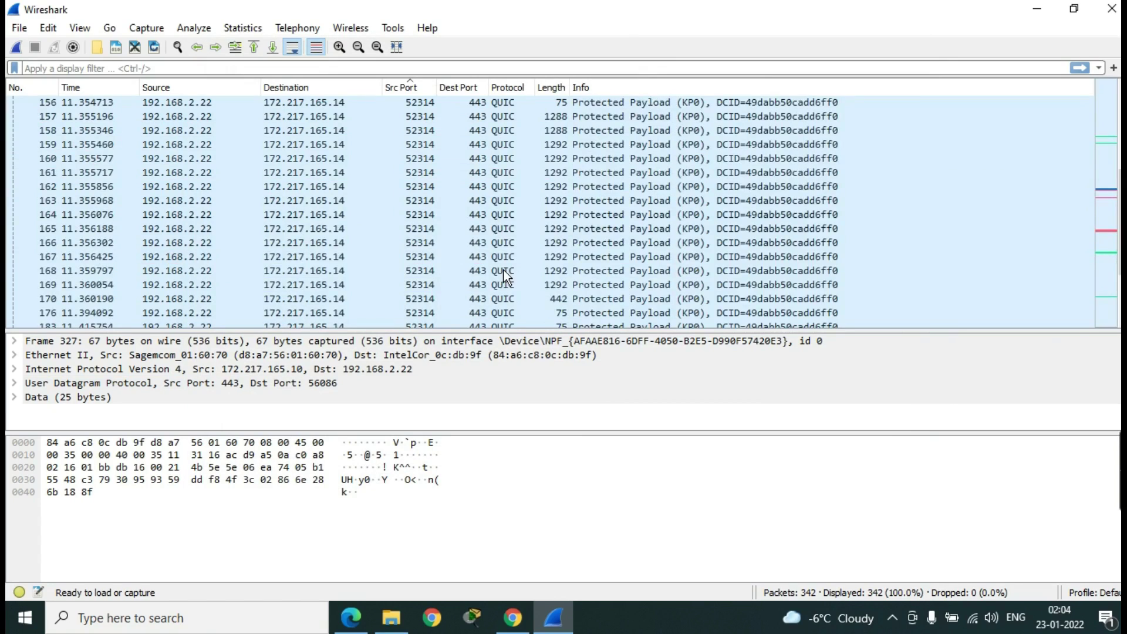
pyautogui.scroll(5, 504, 270)
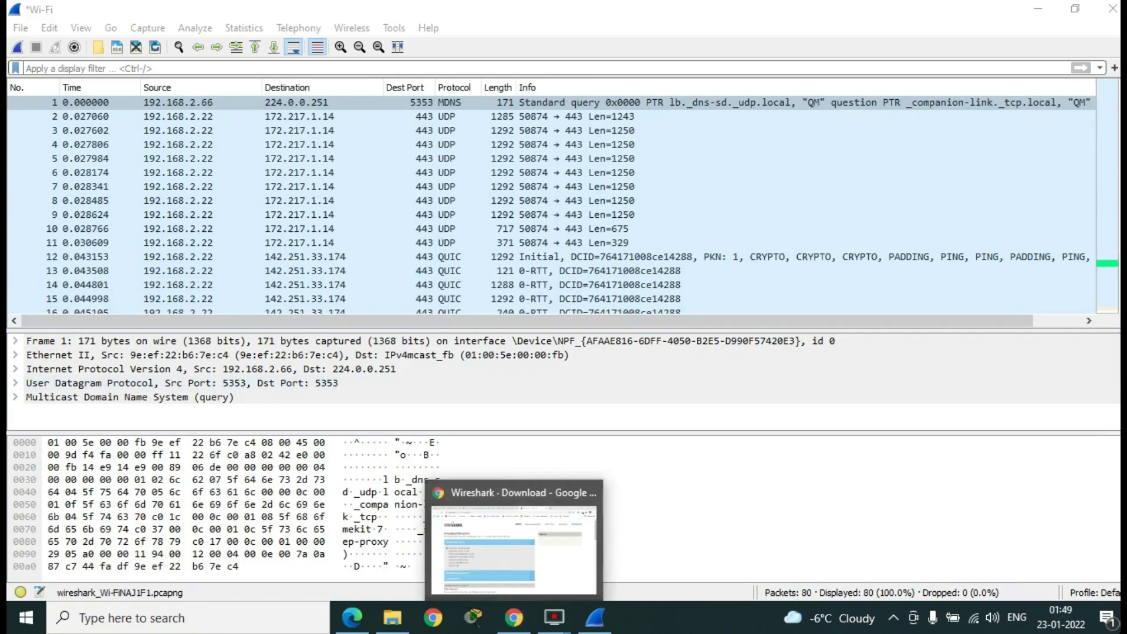
# Step: Start a new Wi-Fi capture without saving the old packets, and load spotify.com in a new Chrome tab
pyautogui.click(17, 47)
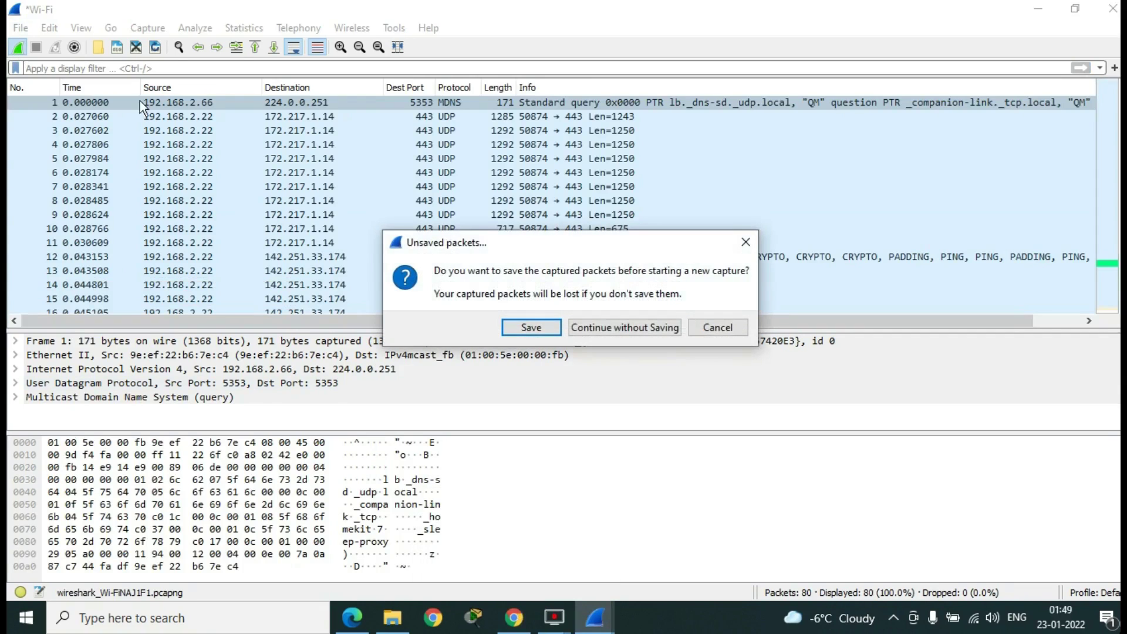
pyautogui.click(602, 329)
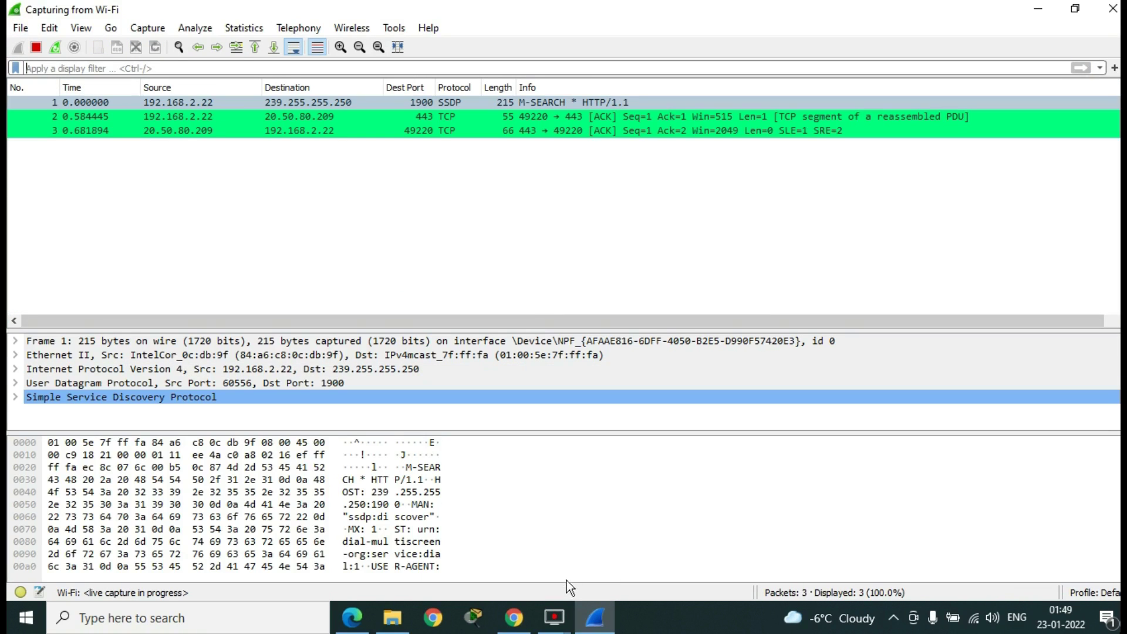
pyautogui.click(513, 621)
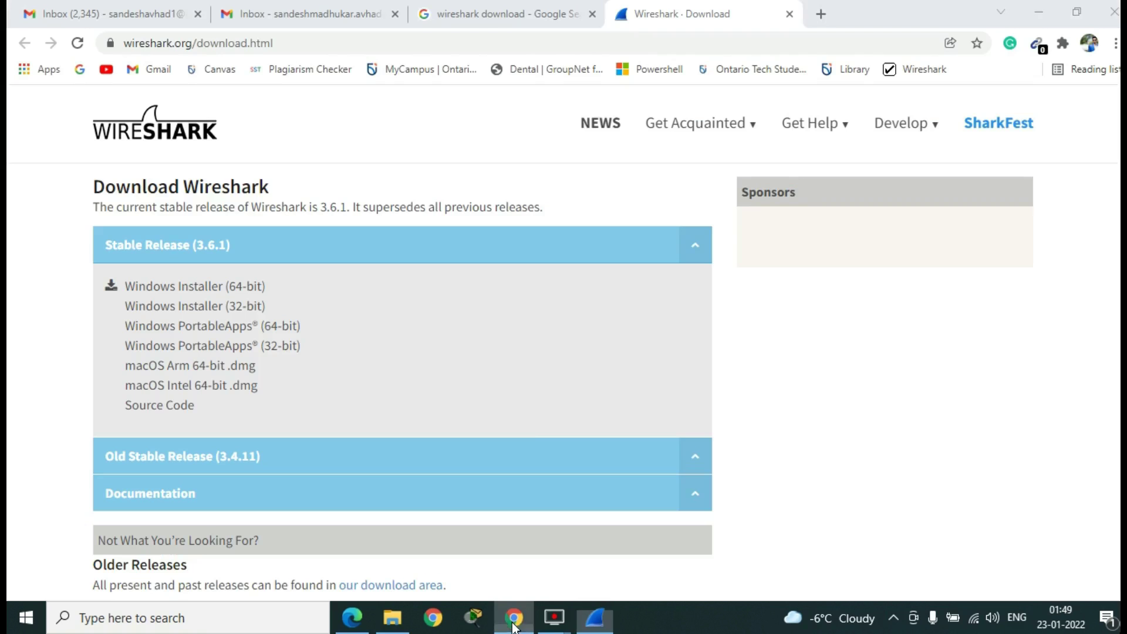
pyautogui.click(821, 14)
pyautogui.write('spotify.com')
pyautogui.press('Return')
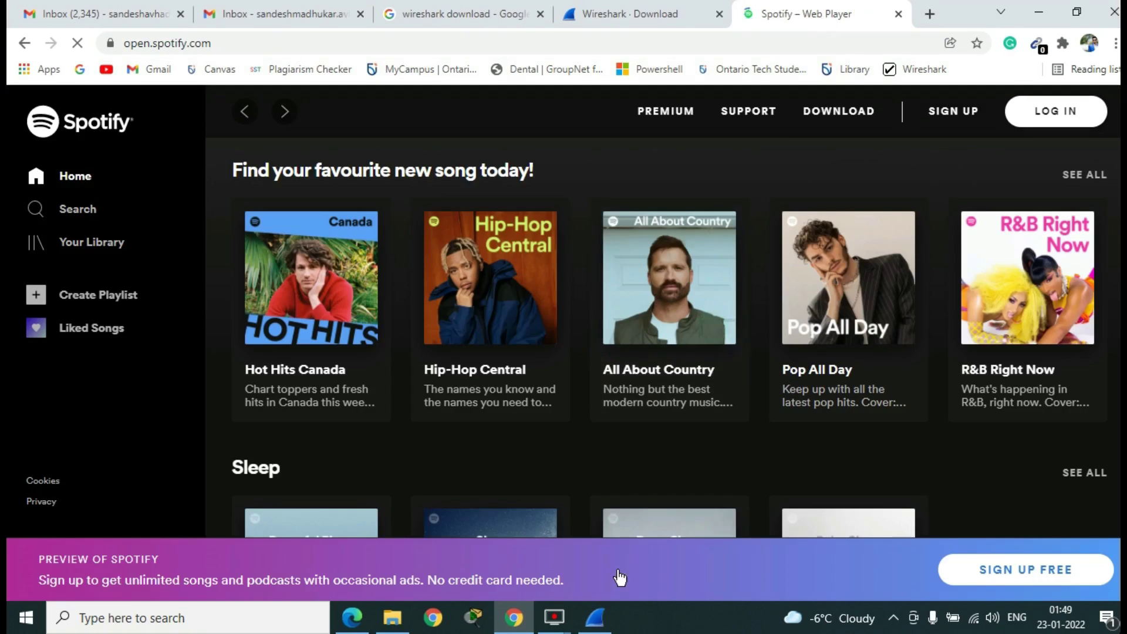
# Step: Switch back to Wireshark and stop the running Wi-Fi capture
pyautogui.click(598, 626)
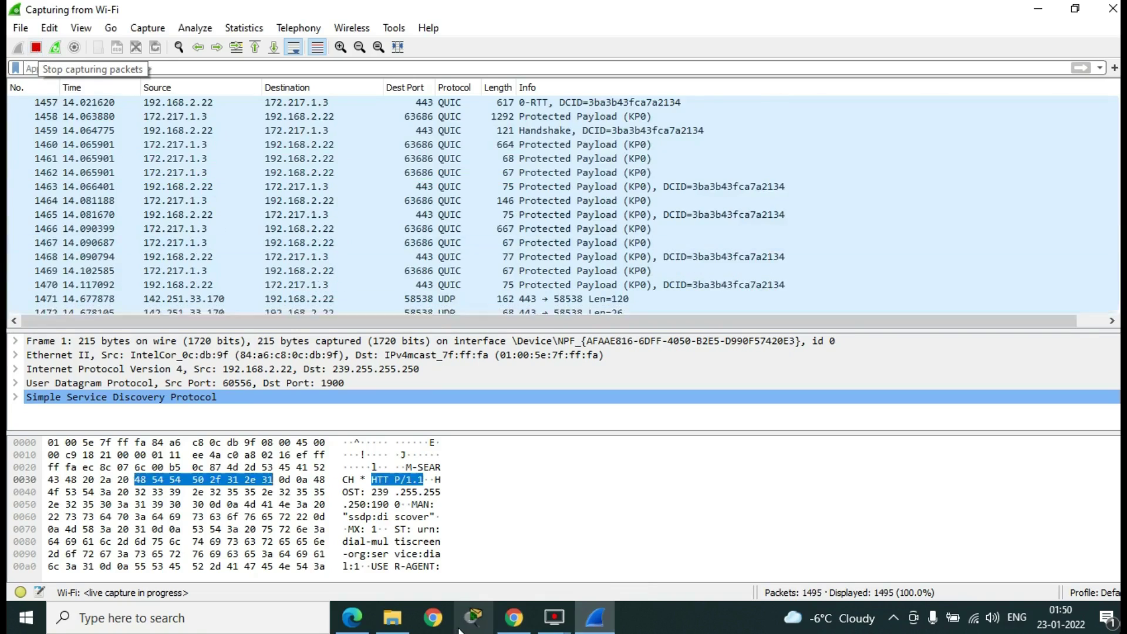
pyautogui.click(587, 627)
pyautogui.click(587, 627)
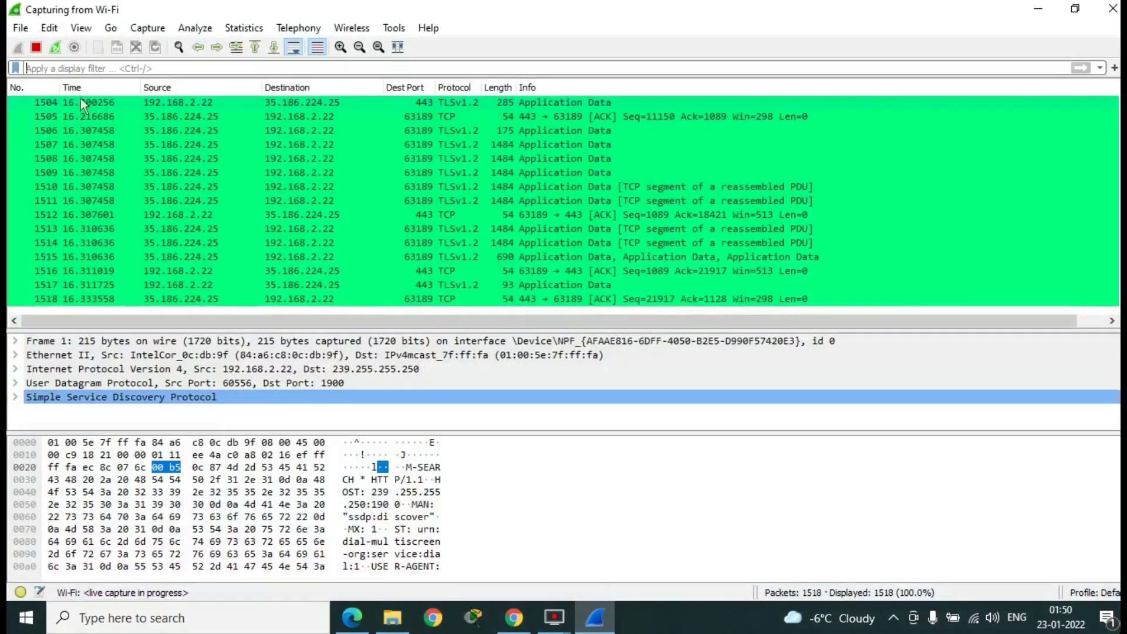
pyautogui.click(36, 50)
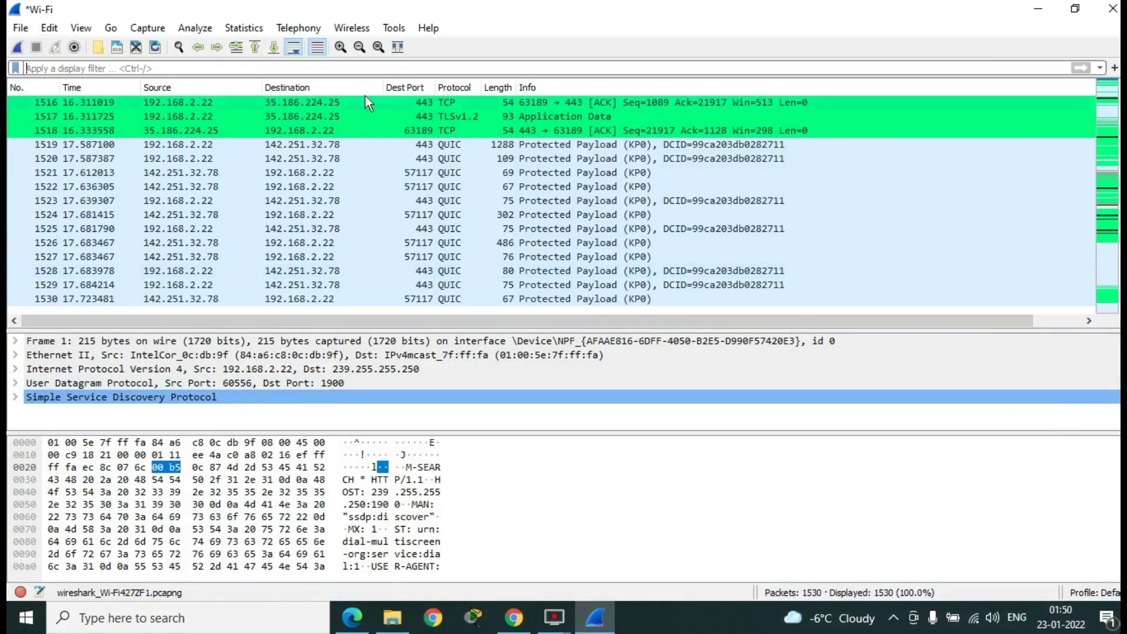
# Step: Filter the captured packets with the display filter "tcp contains spotify"
pyautogui.write('tc')
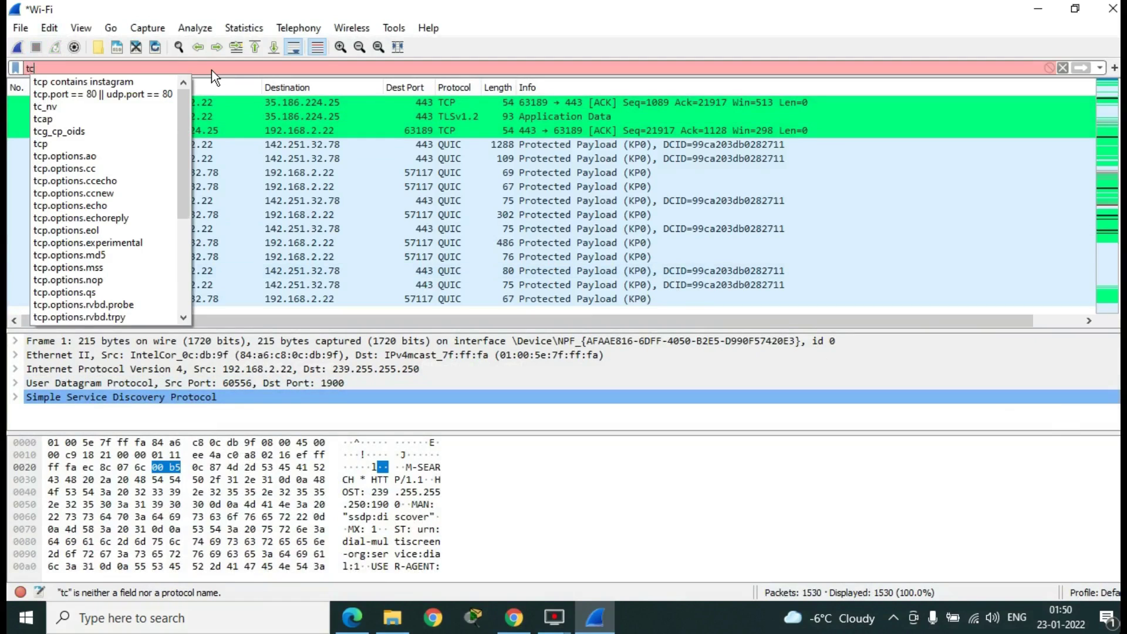
pyautogui.write('pconta')
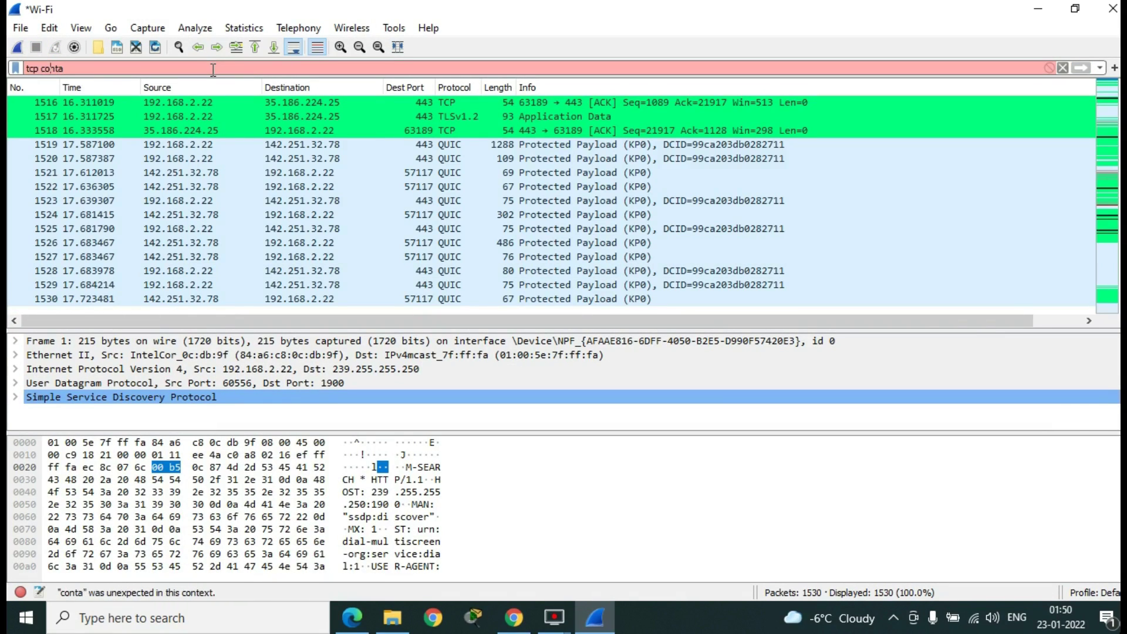
pyautogui.write(' ins')
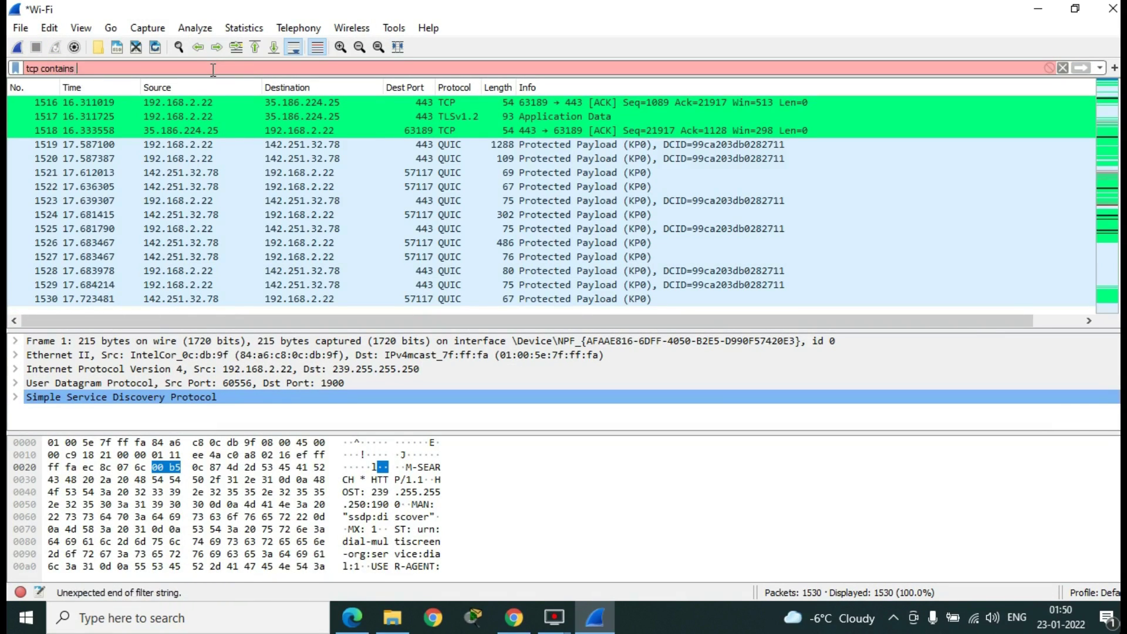
pyautogui.write(' spo')
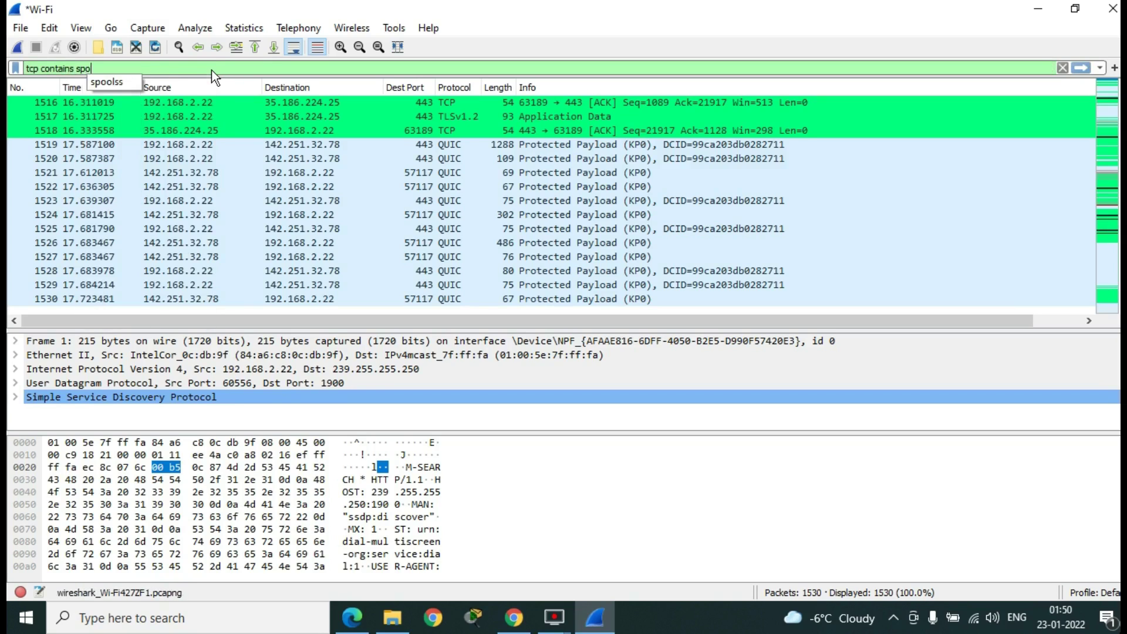
pyautogui.write('tify')
pyautogui.press('Return')
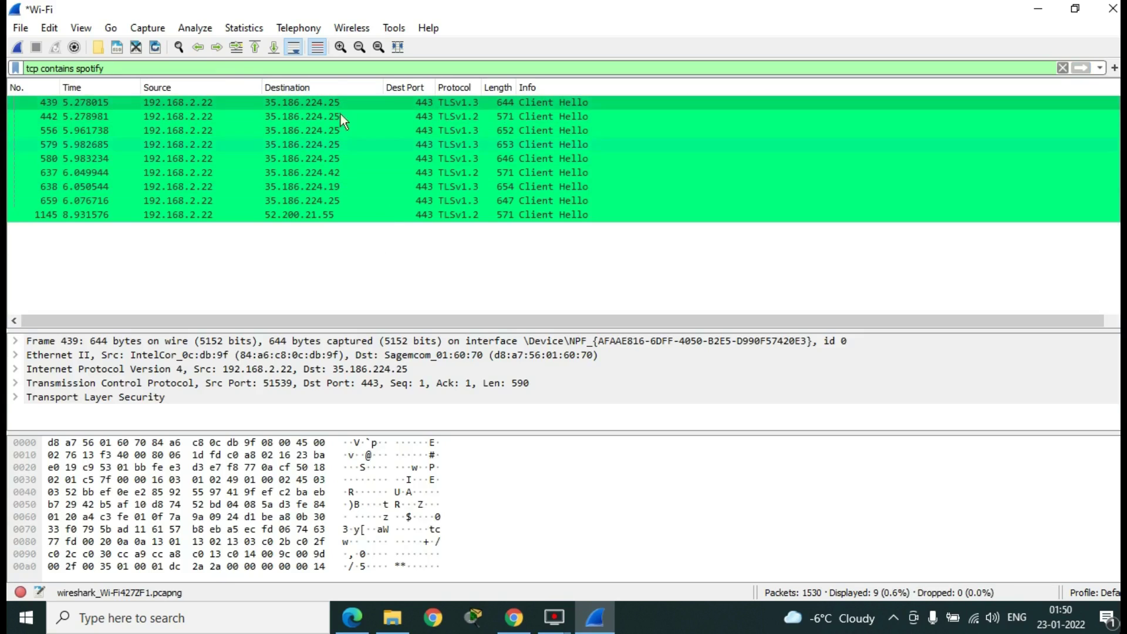
pyautogui.click(240, 616)
pyautogui.write('cmd')
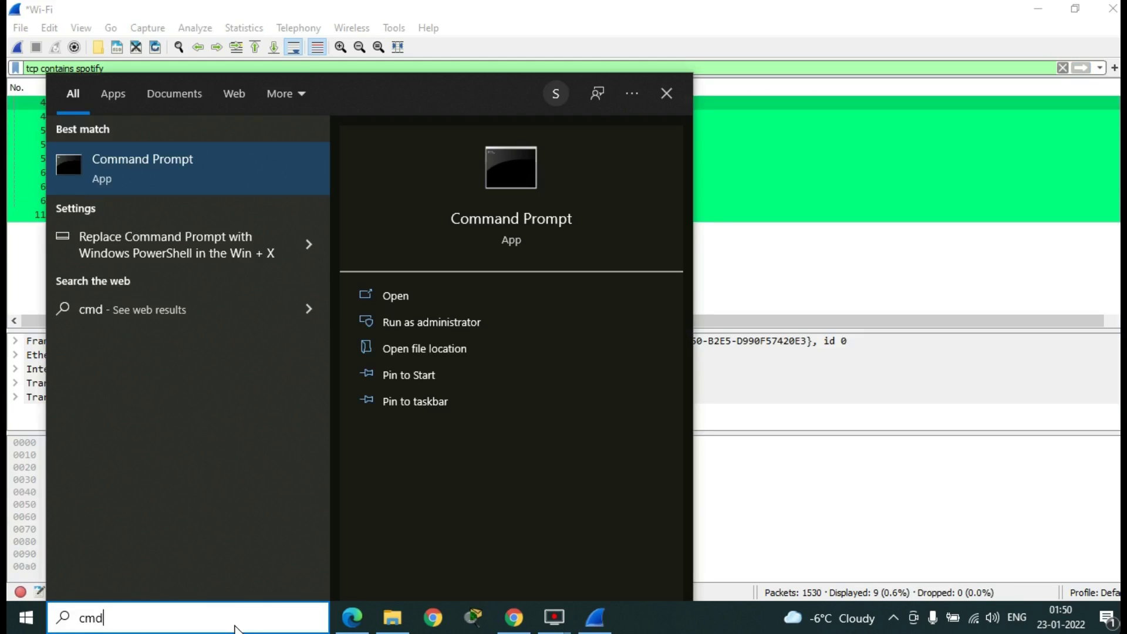
pyautogui.press('Return')
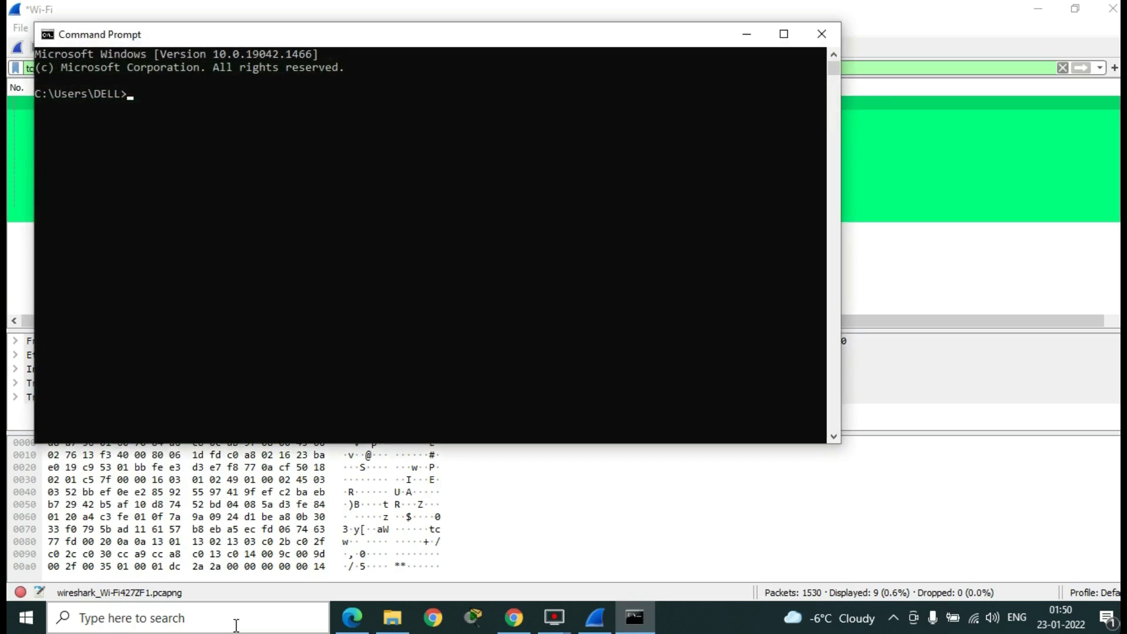
pyautogui.write('ping www.spotify.com')
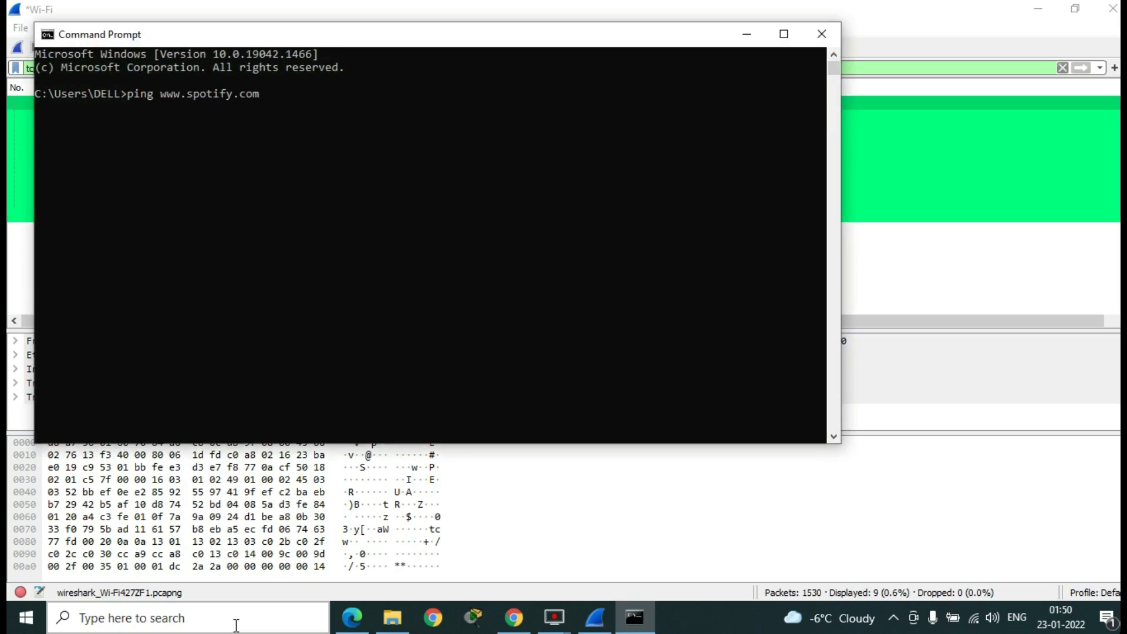
pyautogui.press('Return')
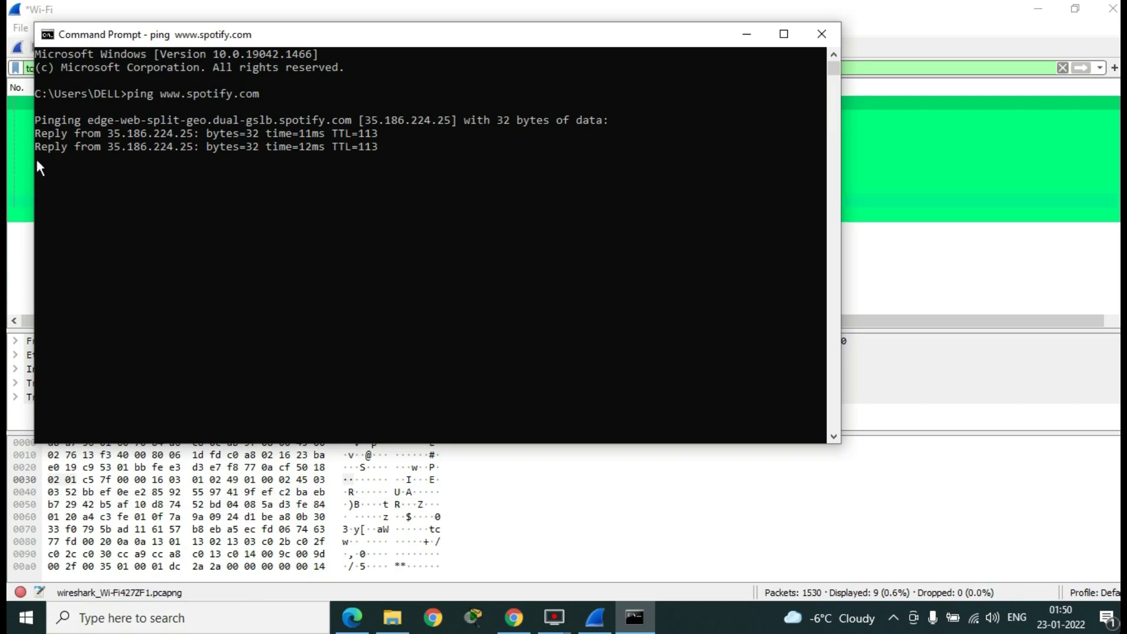
pyautogui.click(105, 134)
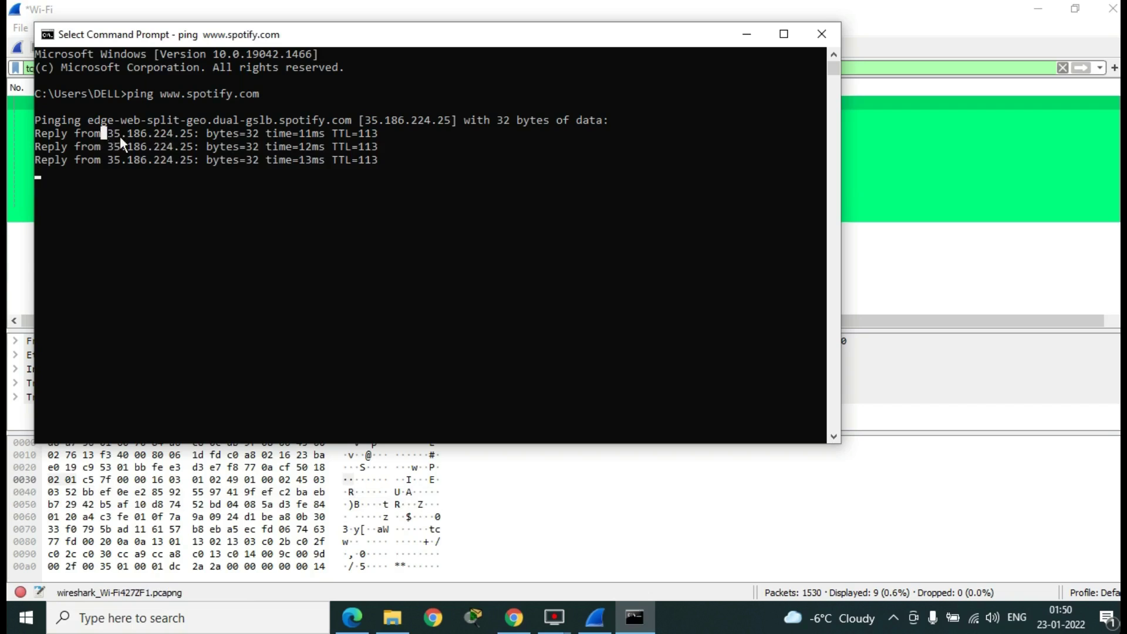
pyautogui.click(189, 139)
pyautogui.click(746, 34)
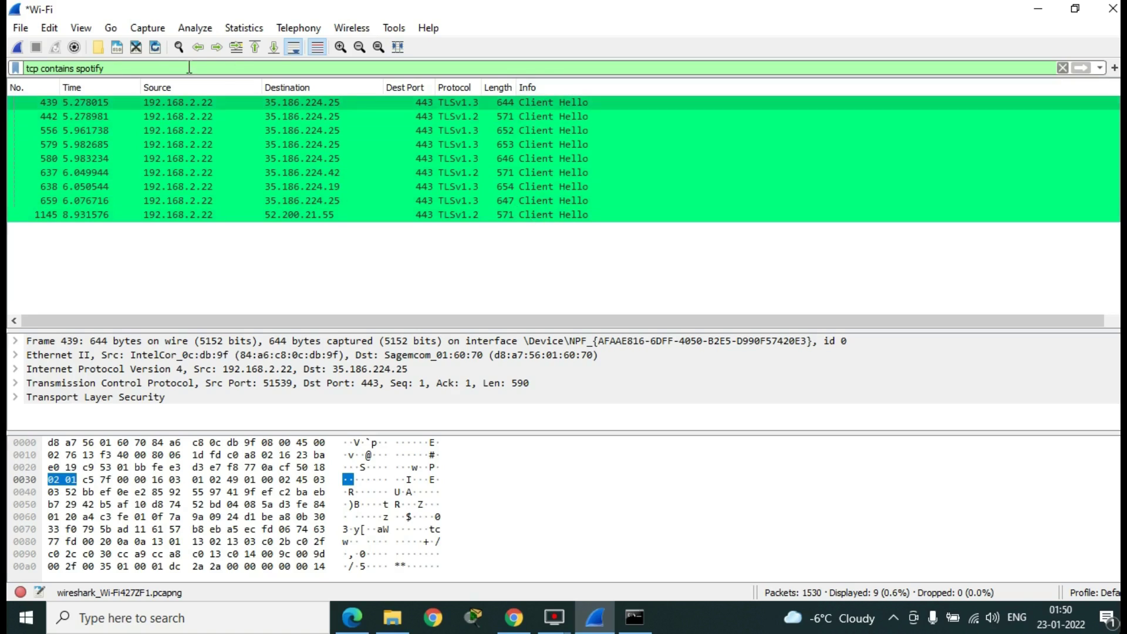
# Step: Start a new Wi-Fi capture without saving the old packets, and remove the "tcp contains spotify" display filter
pyautogui.press('BackSpace')
pyautogui.press('BackSpace')
pyautogui.press('BackSpace')
pyautogui.press('BackSpace')
pyautogui.press('BackSpace')
pyautogui.press('BackSpace')
pyautogui.press('BackSpace')
pyautogui.press('BackSpace')
pyautogui.press('BackSpace')
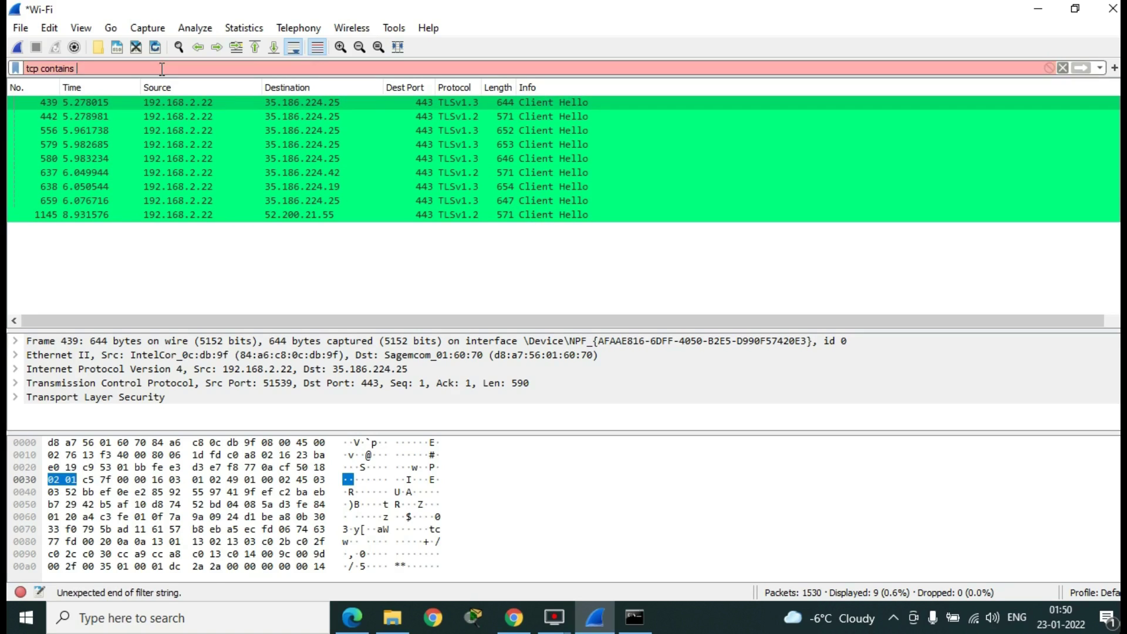
pyautogui.press('BackSpace')
pyautogui.press('BackSpace')
pyautogui.press('BackSpace')
pyautogui.press('BackSpace')
pyautogui.press('BackSpace')
pyautogui.press('BackSpace')
pyautogui.press('BackSpace')
pyautogui.press('BackSpace')
pyautogui.press('BackSpace')
pyautogui.press('BackSpace')
pyautogui.press('BackSpace')
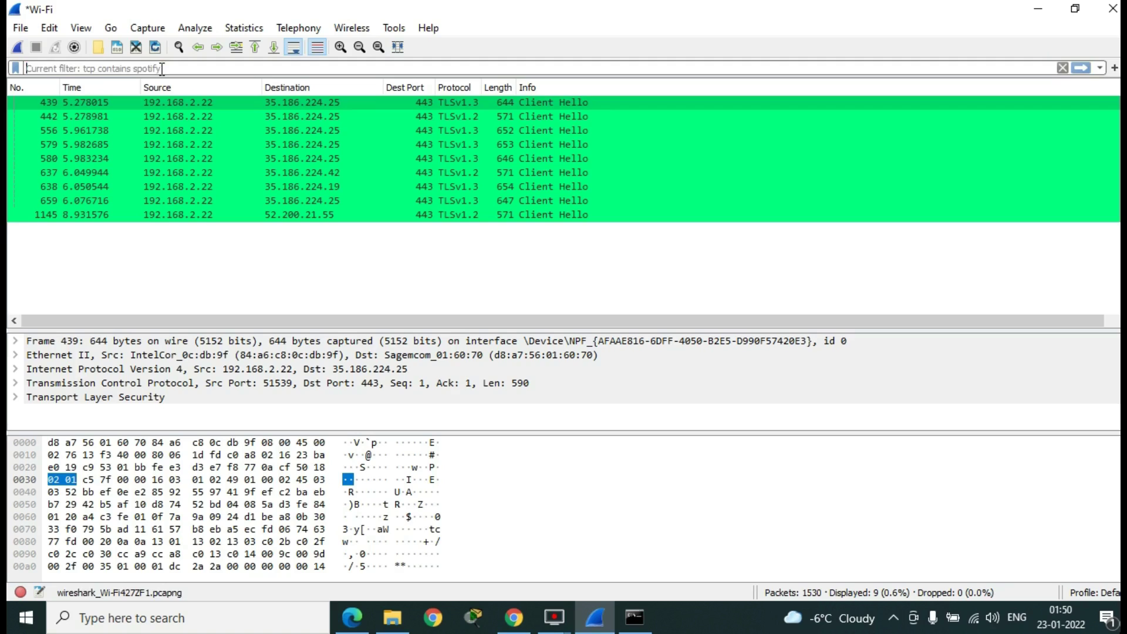
pyautogui.click(17, 47)
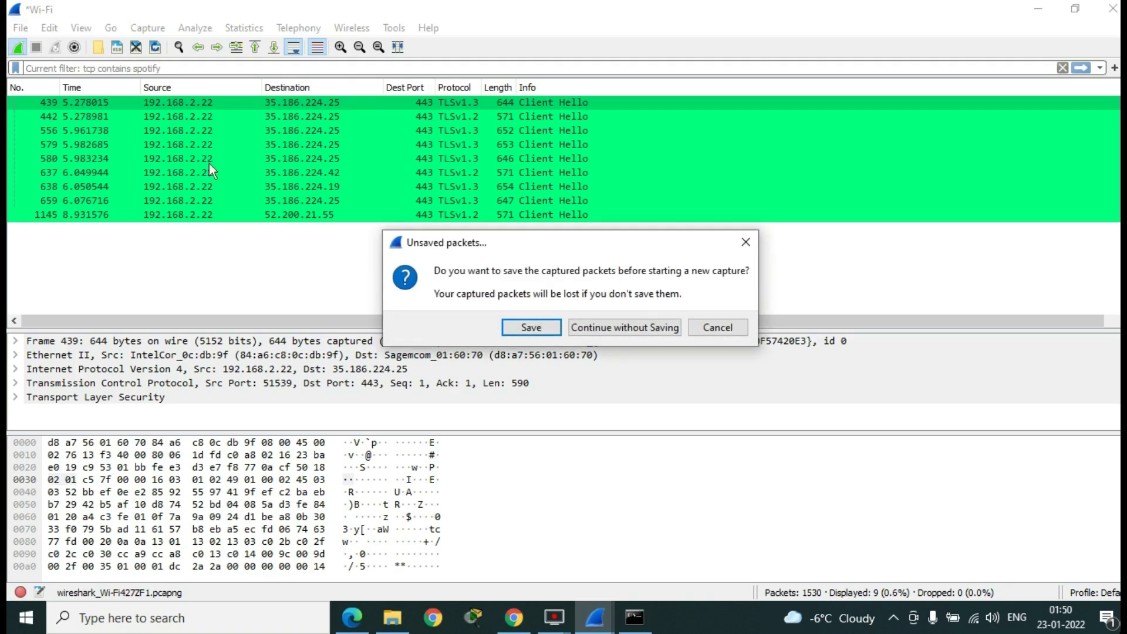
pyautogui.click(634, 328)
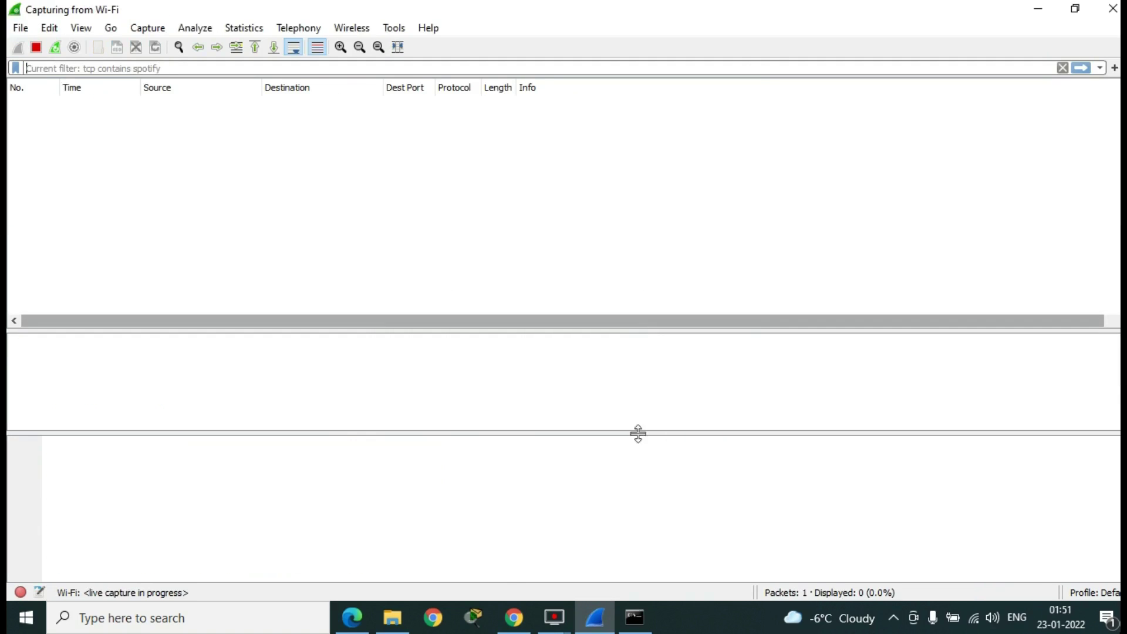
pyautogui.click(1063, 66)
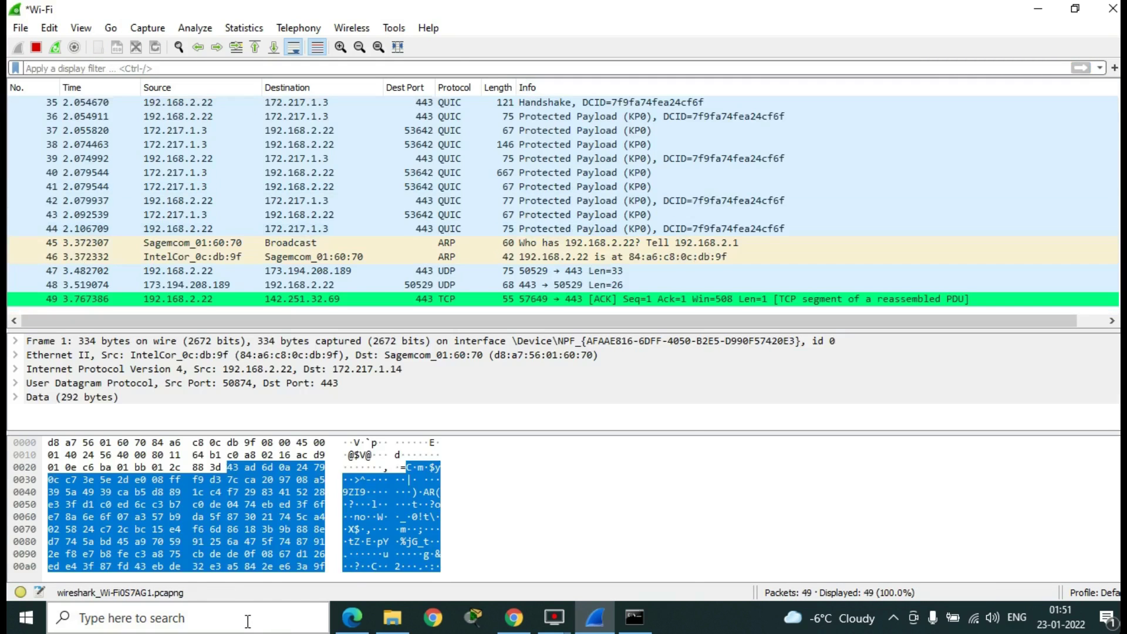
# Step: Open a second Command Prompt, enter ping 192.168.2.17 without running it, and minimize the window
pyautogui.click(248, 621)
pyautogui.write('cmd')
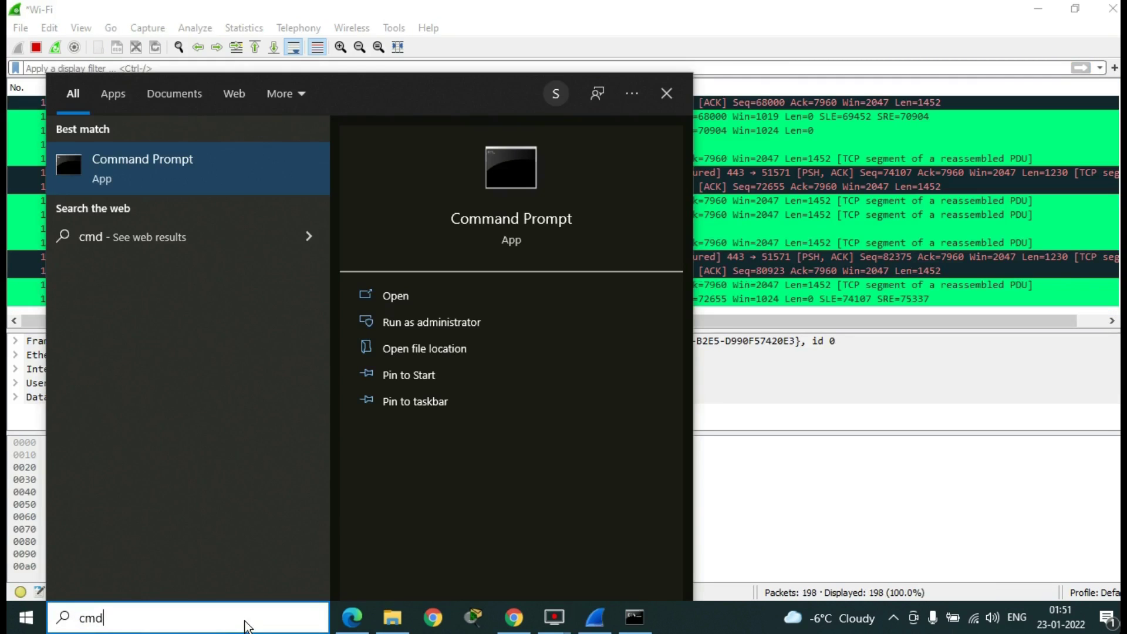
pyautogui.press('Return')
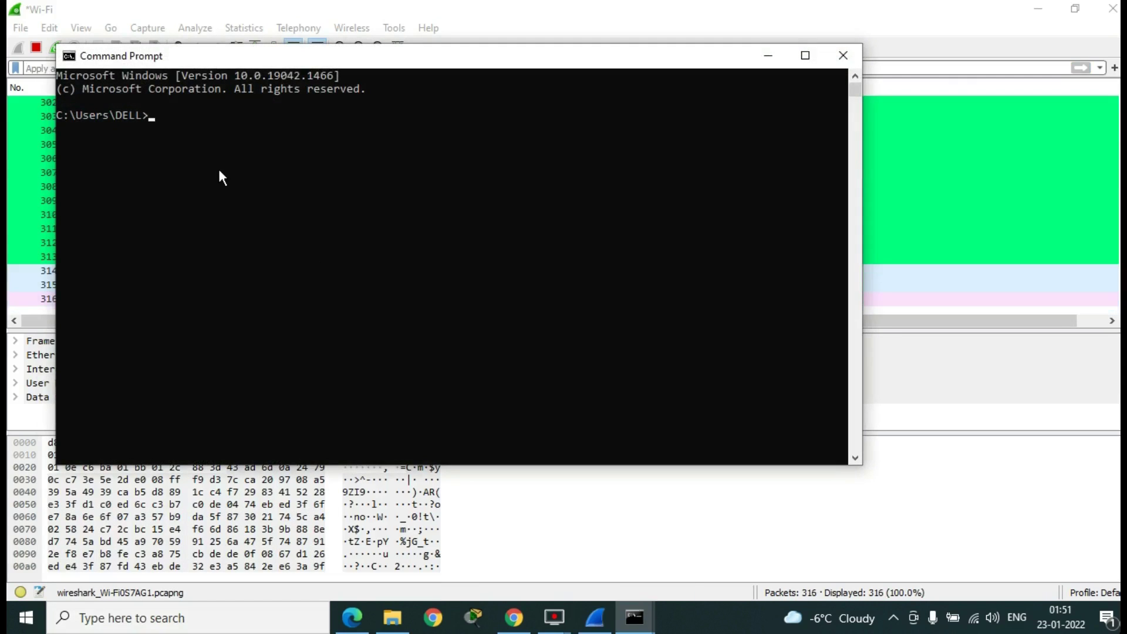
pyautogui.write('ping ')
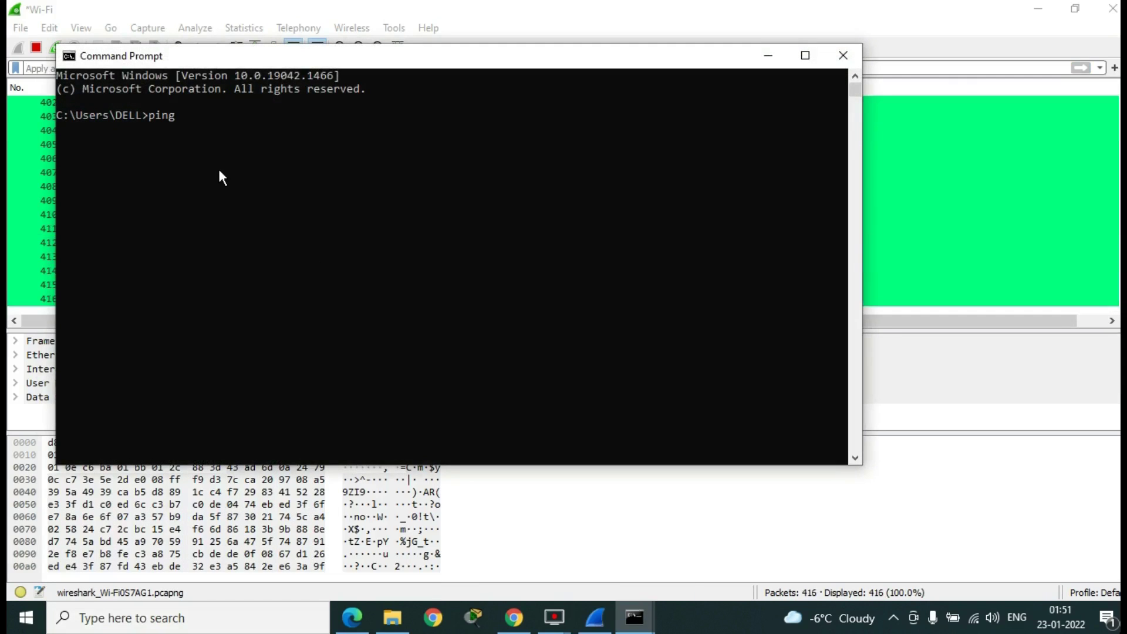
pyautogui.write('192.1')
pyautogui.write('68.2.17')
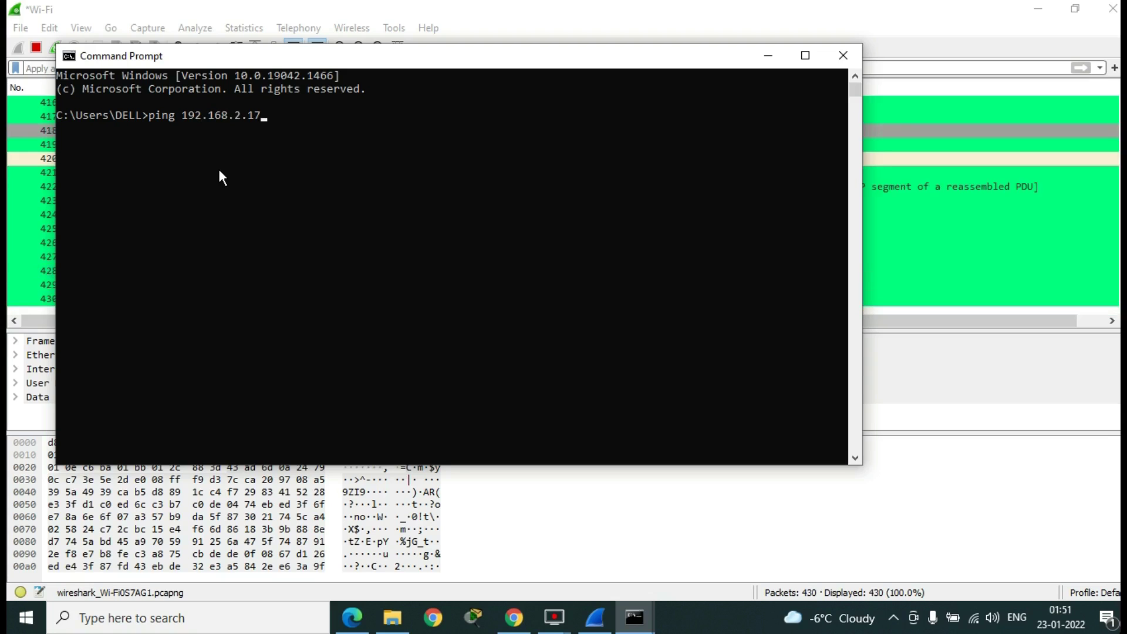
pyautogui.click(767, 56)
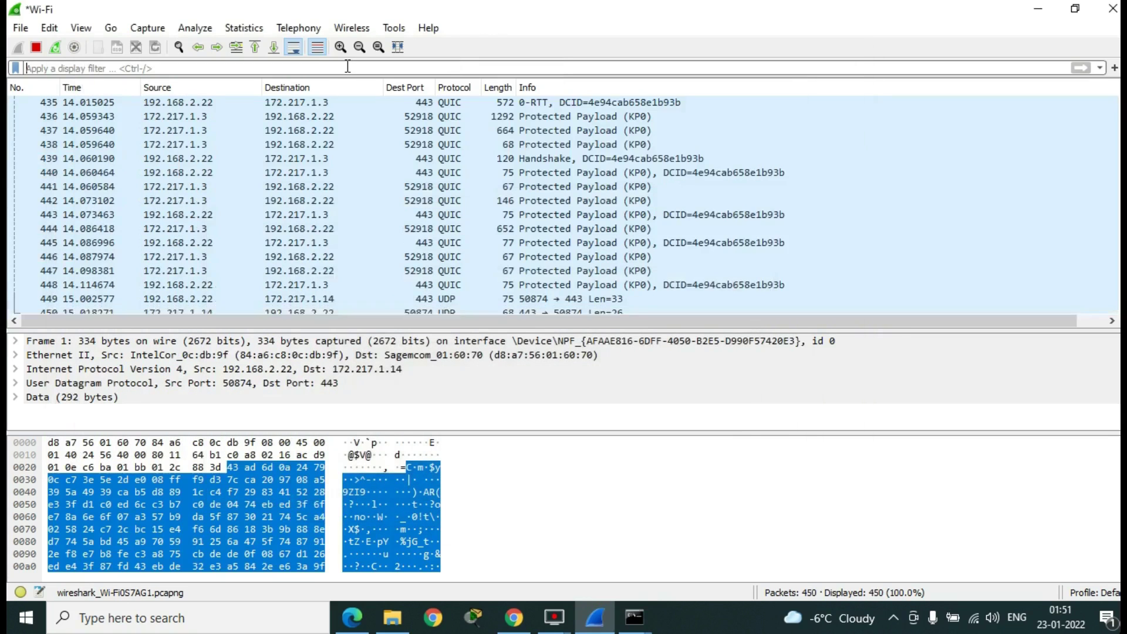
# Step: Apply the display filter "icmp" to the running Wi-Fi capture
pyautogui.click(317, 68)
pyautogui.write('icmp')
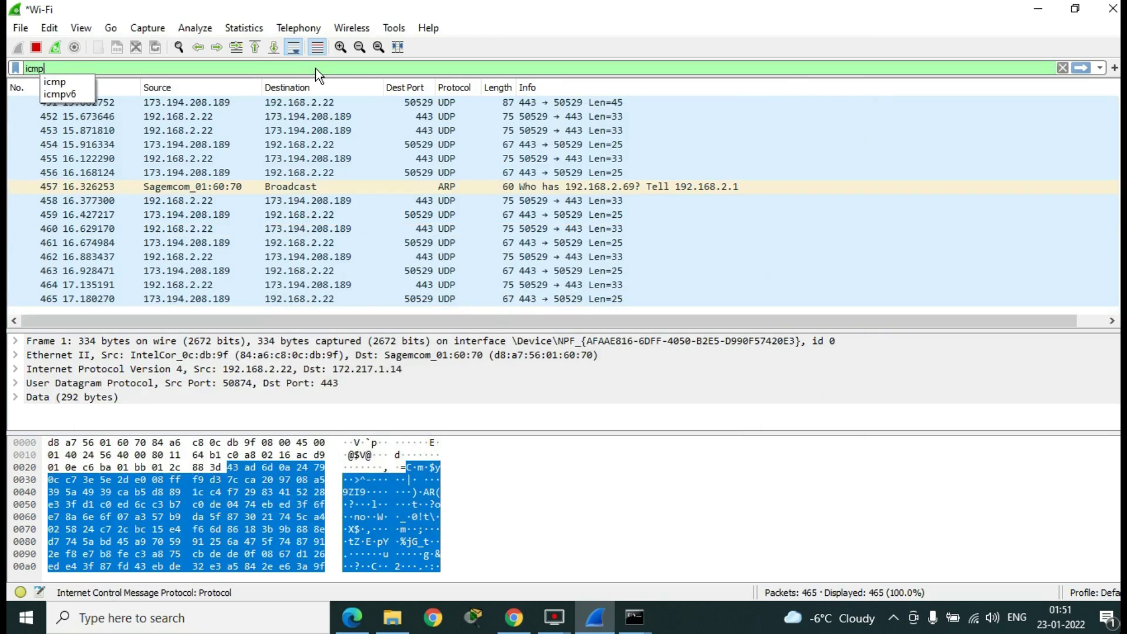
pyautogui.press('Return')
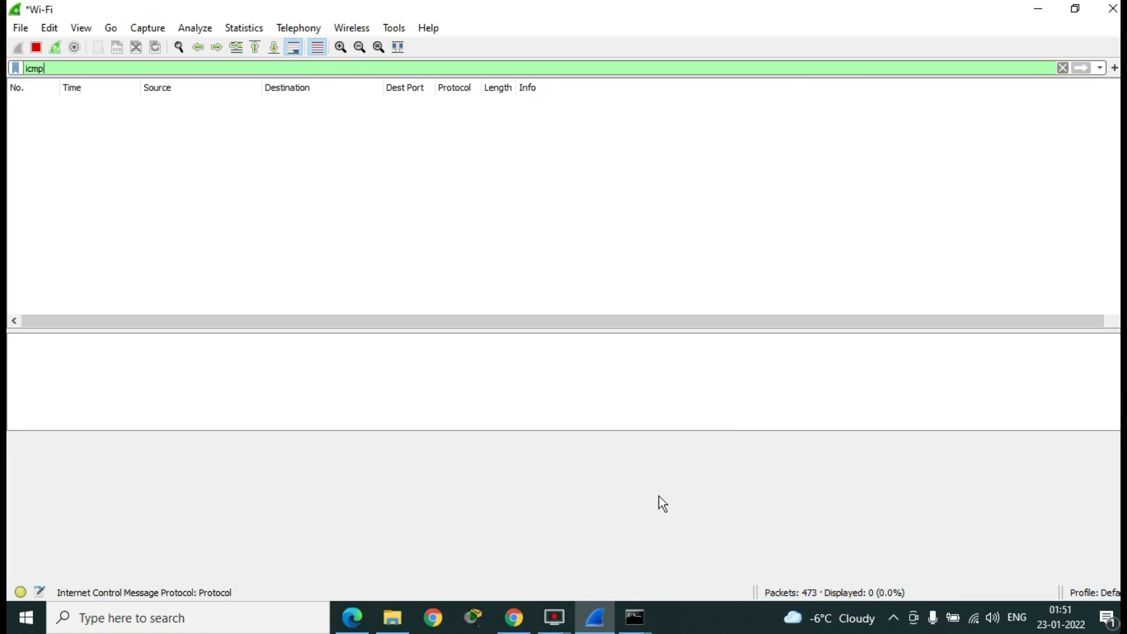
# Step: Switch to the Command Prompt holding the prepared command and run the ping to 192.168.2.17
pyautogui.moveTo(636, 618)
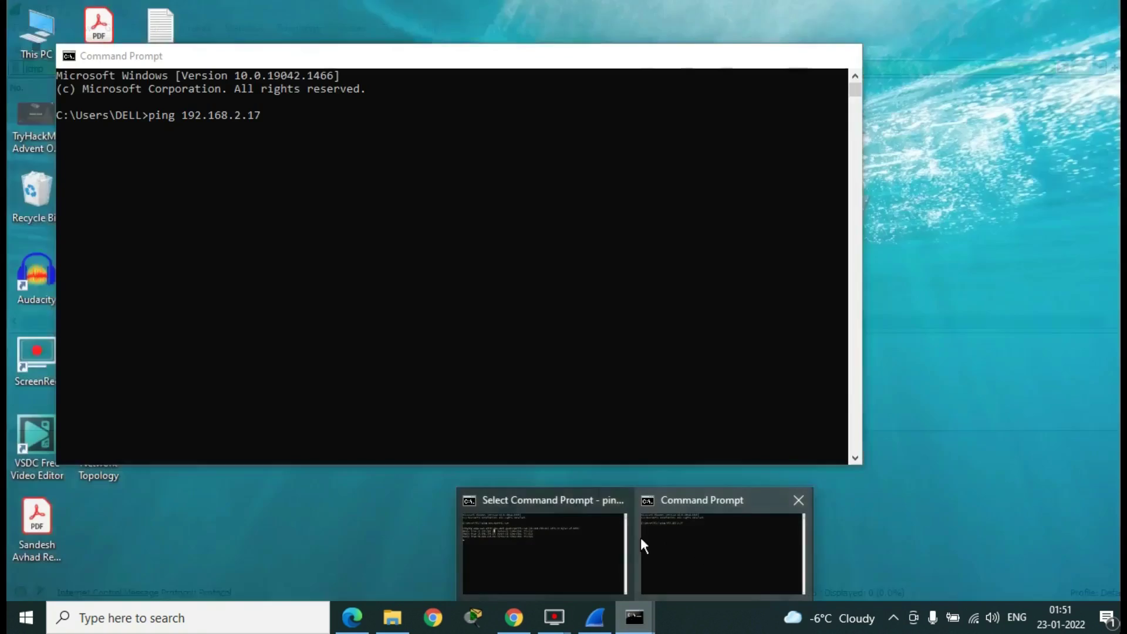
pyautogui.moveTo(581, 549)
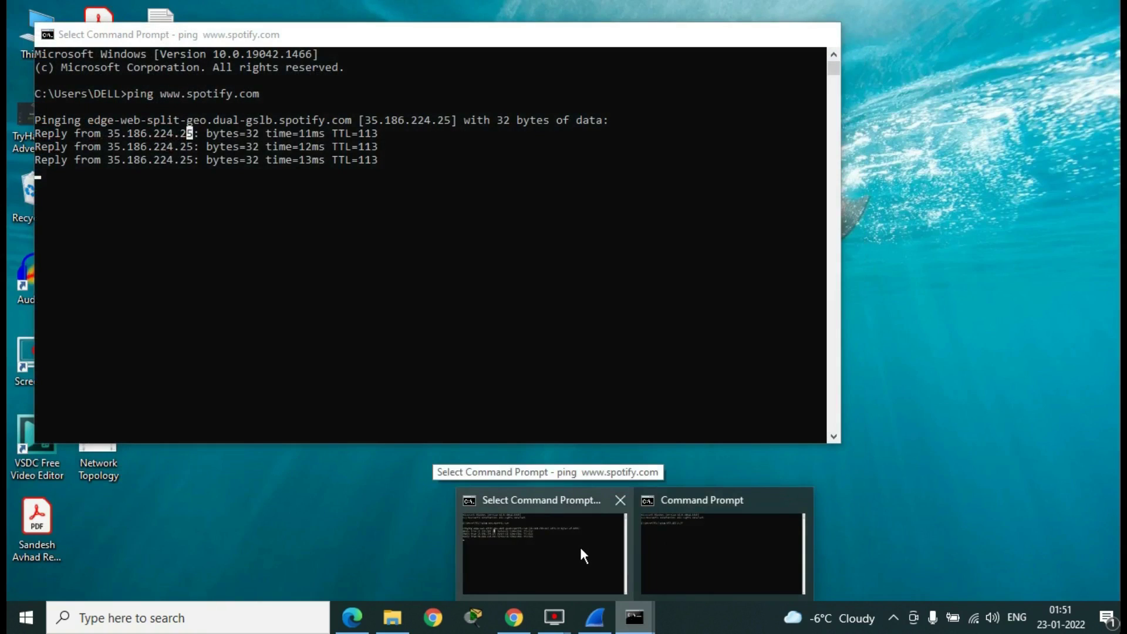
pyautogui.click(686, 534)
pyautogui.click(369, 159)
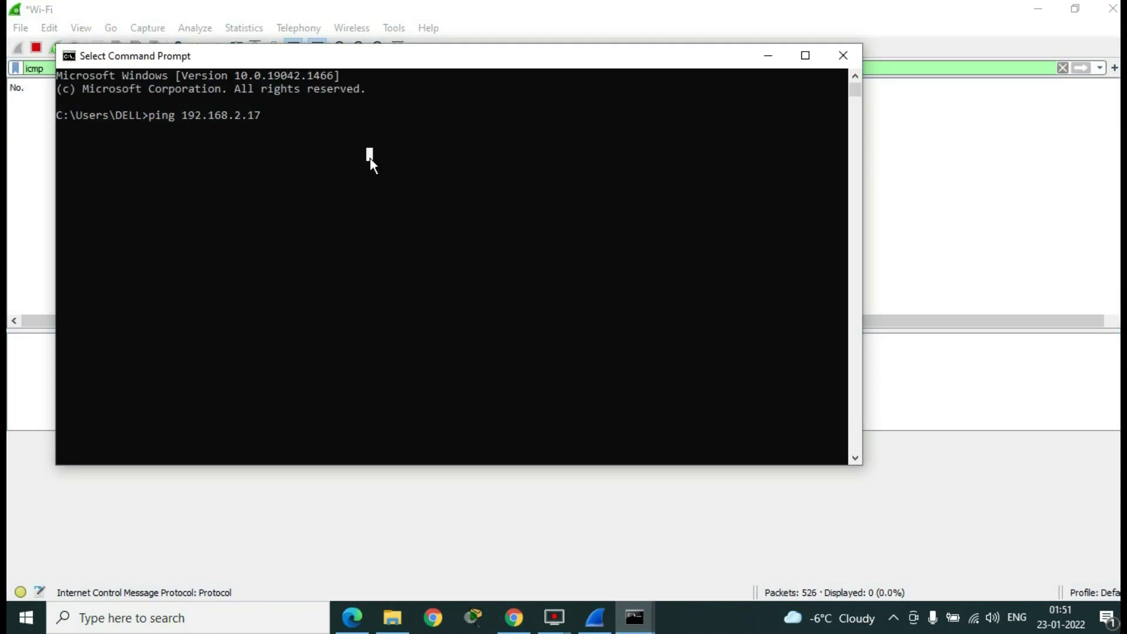
pyautogui.rightClick(370, 157)
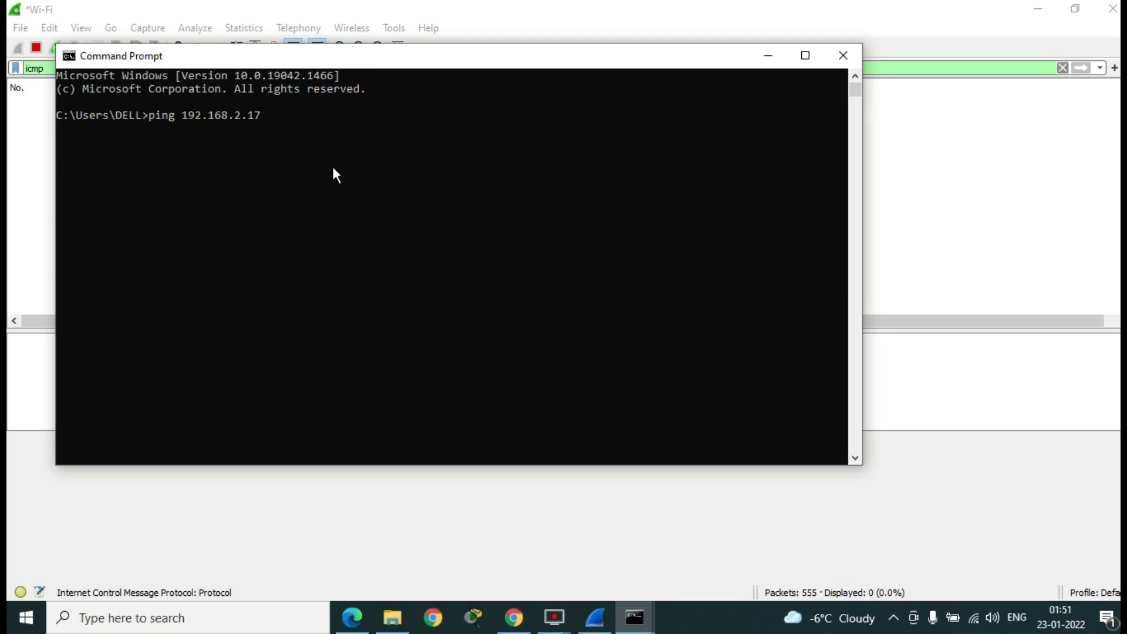
pyautogui.press('Return')
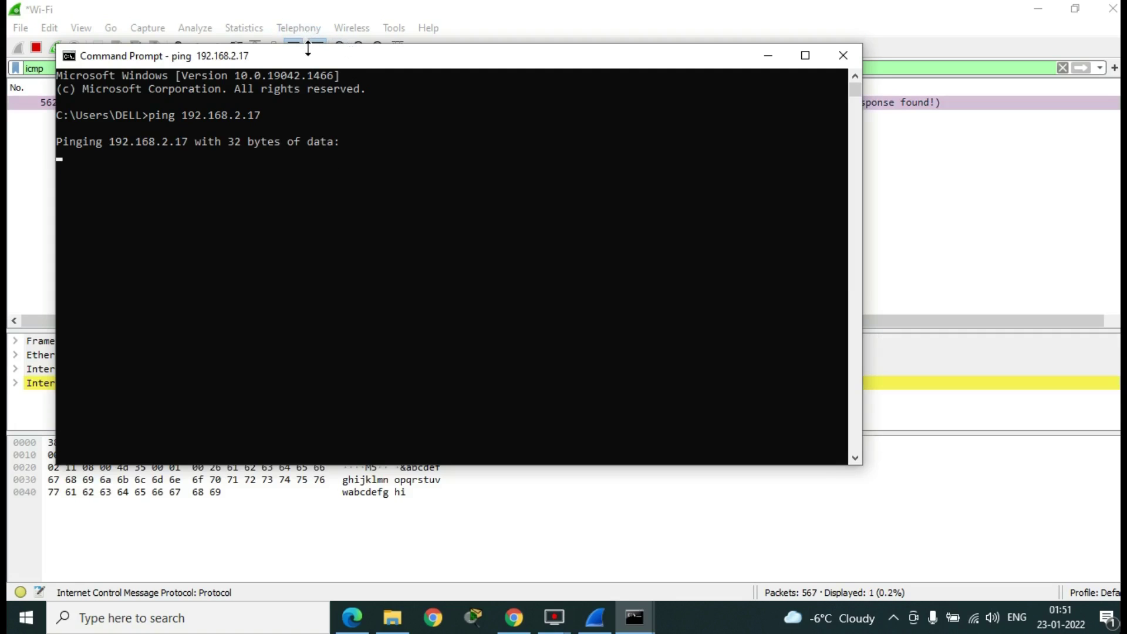
# Step: Move Command Prompt off the packet list and examine the captured ICMP echo requests to 192.168.2.17 alongside the ping output
pyautogui.moveTo(312, 61); pyautogui.dragTo(396, 217)
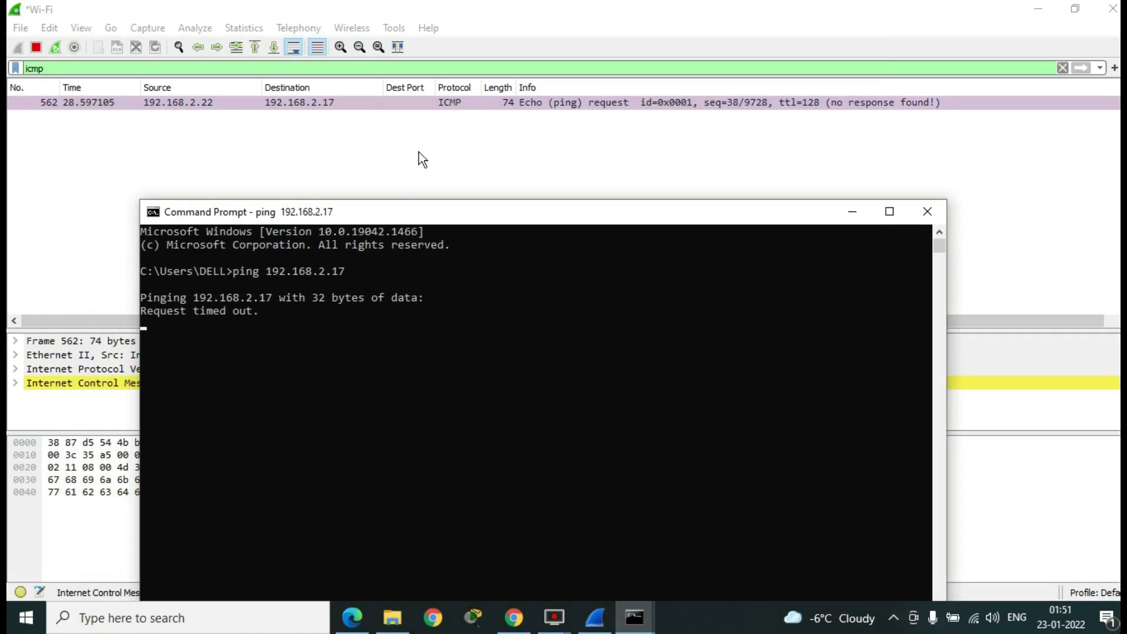
pyautogui.click(443, 131)
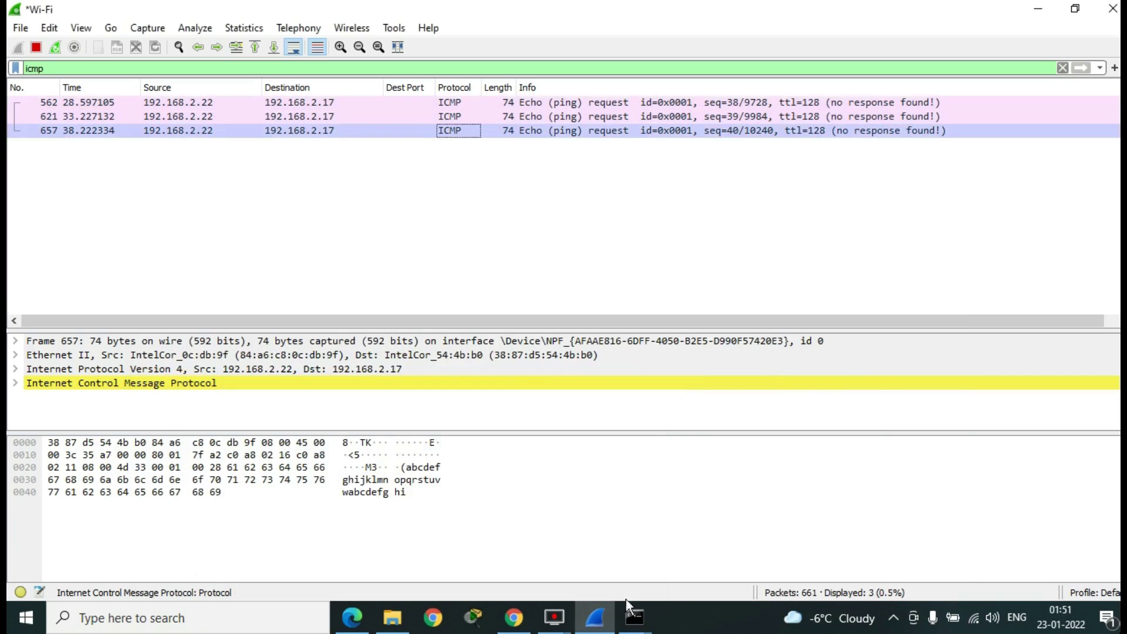
pyautogui.moveTo(628, 610)
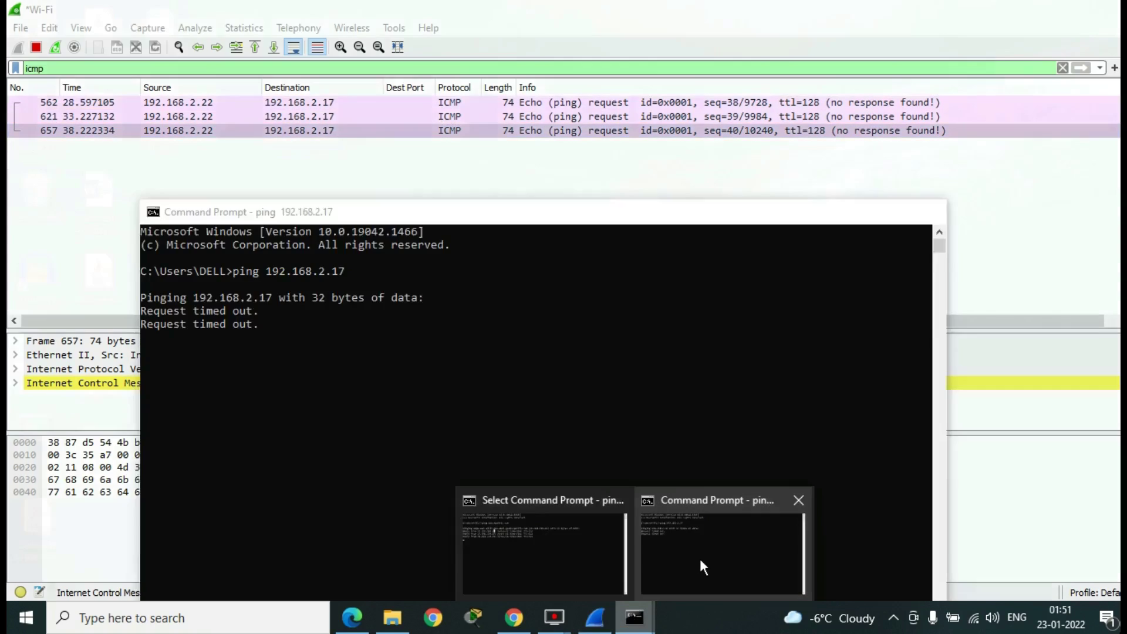
pyautogui.moveTo(619, 501)
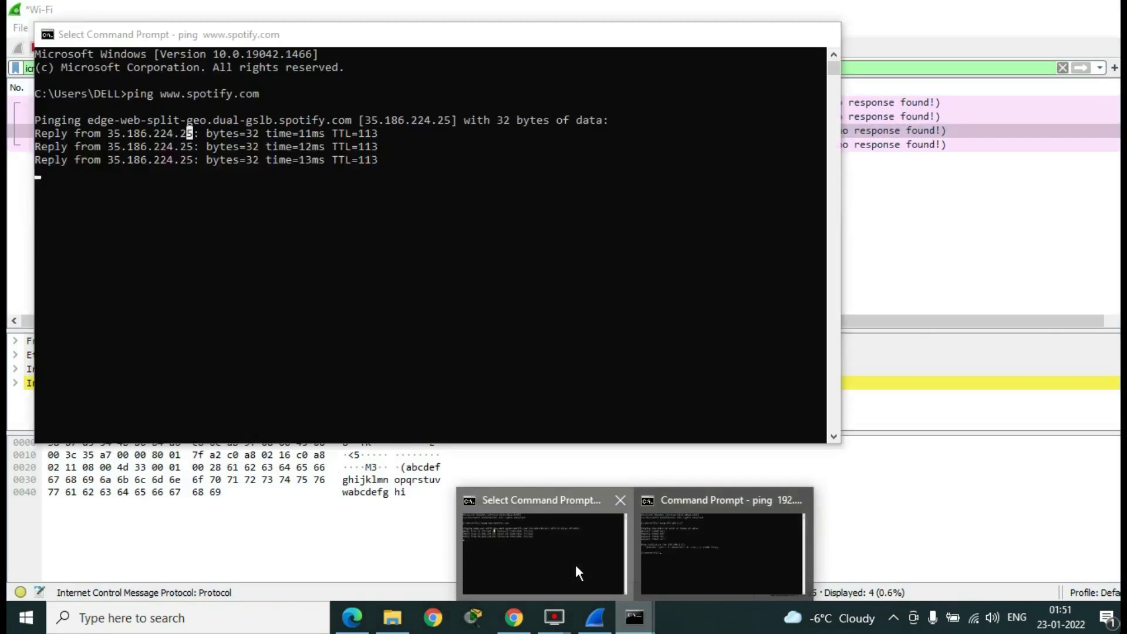
pyautogui.click(513, 617)
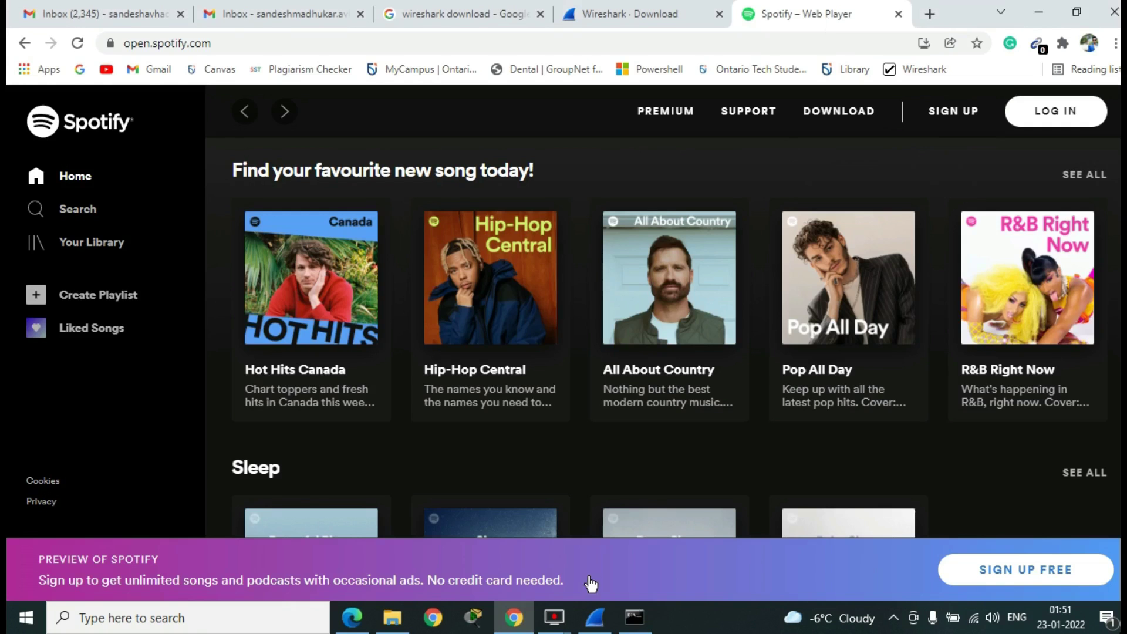
pyautogui.click(634, 618)
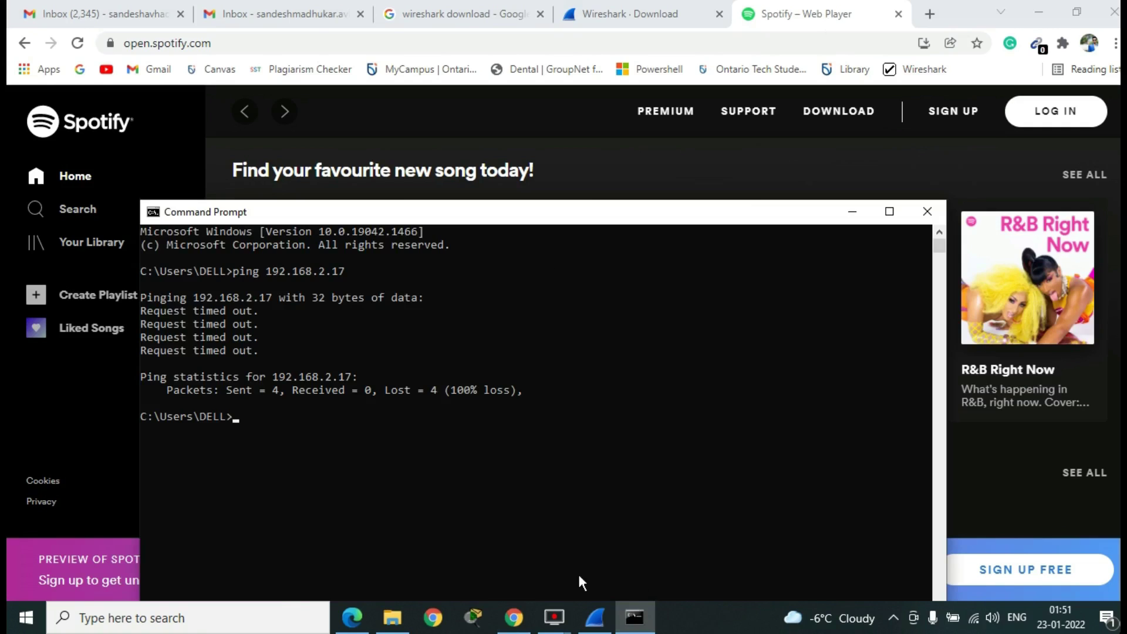
pyautogui.click(595, 617)
pyautogui.click(336, 144)
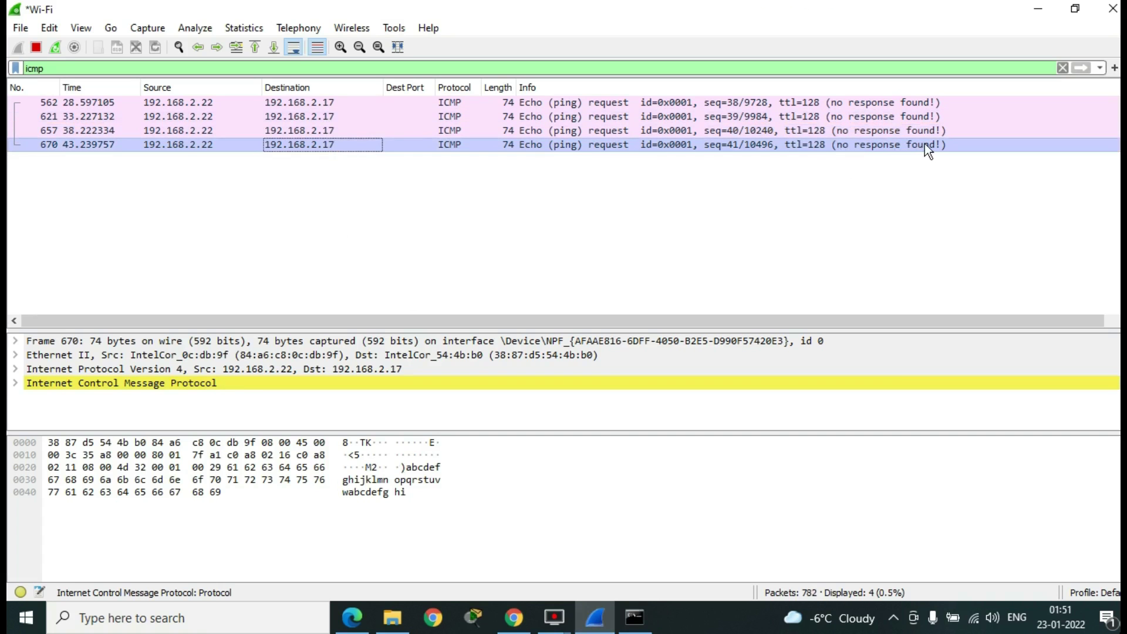
# Step: Recheck the ping output in Command Prompt, minimize it, and clear the "icmp" display filter from the Wi-Fi capture
pyautogui.click(631, 625)
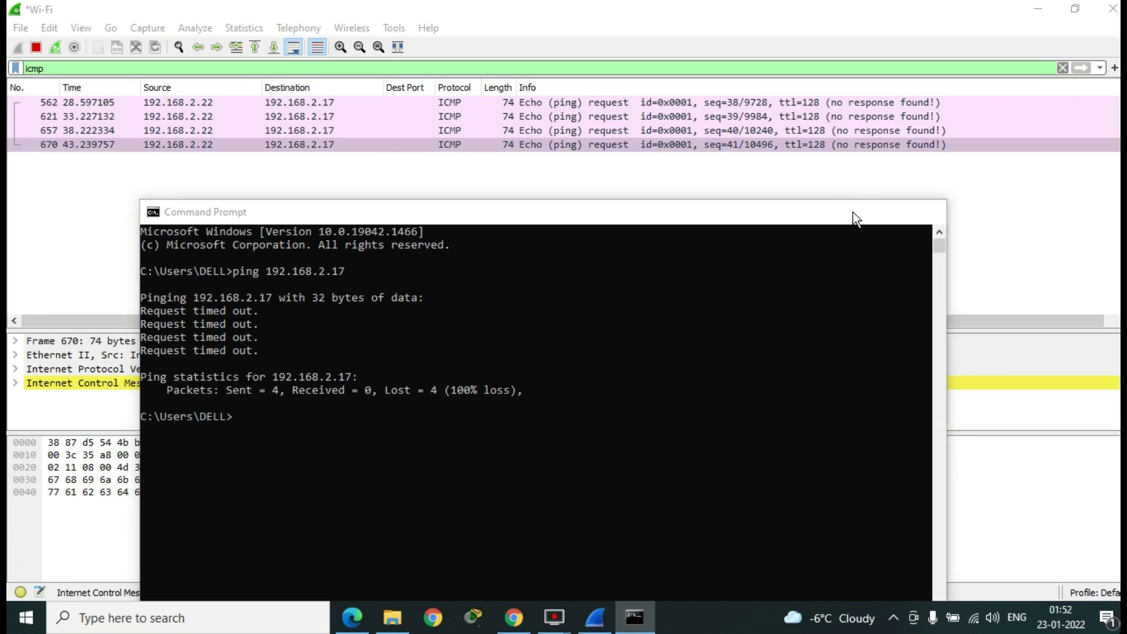
pyautogui.click(854, 209)
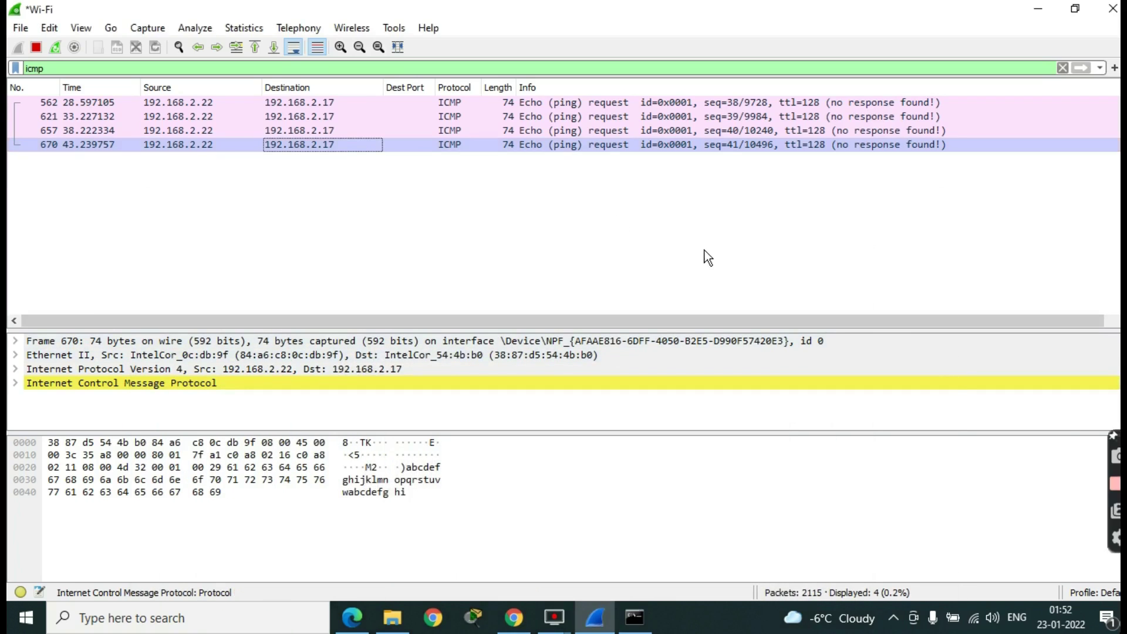
pyautogui.click(240, 68)
pyautogui.hotkey('ctrl', 'a')
pyautogui.press('BackSpace')
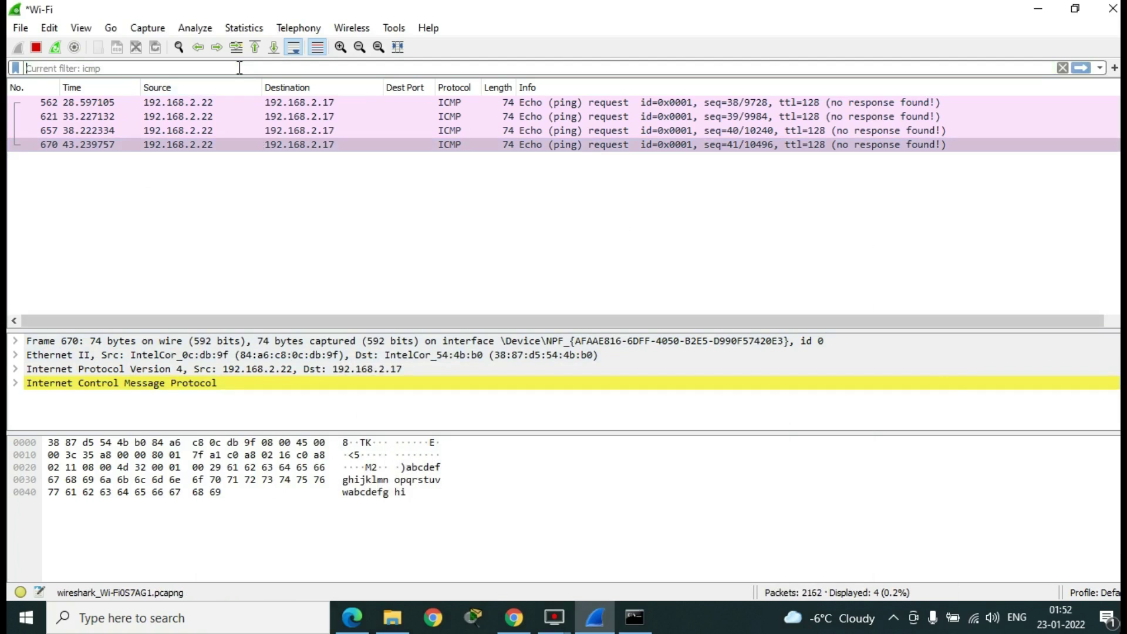
pyautogui.click(1063, 68)
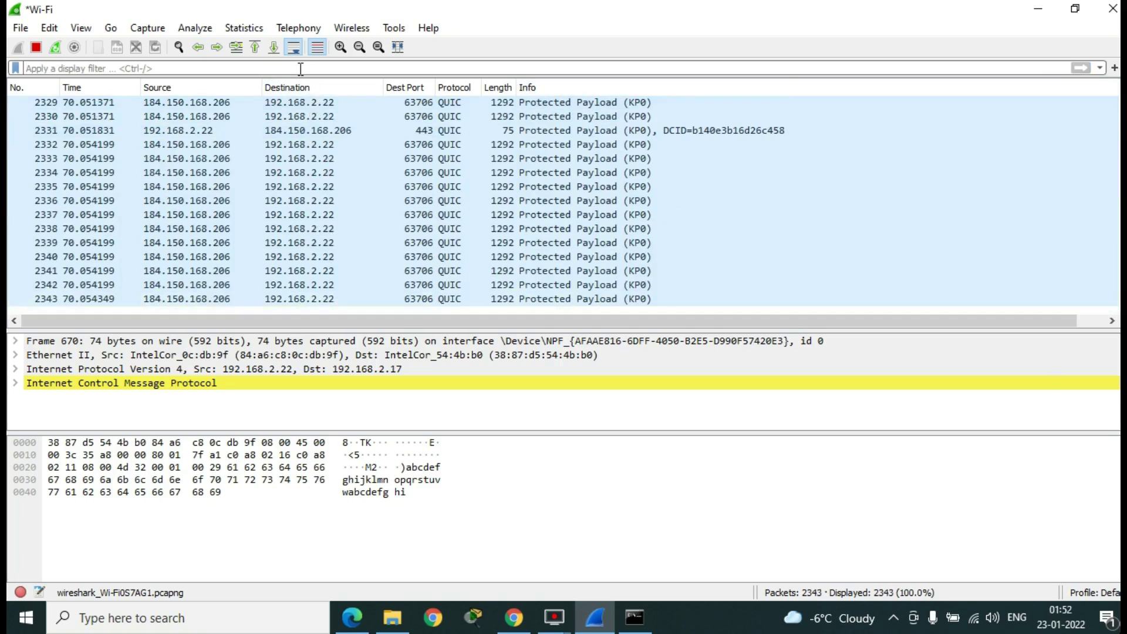
# Step: Search Windows for the Network status settings and open the Network and Sharing Center from there
pyautogui.click(213, 619)
pyautogui.write('netwo')
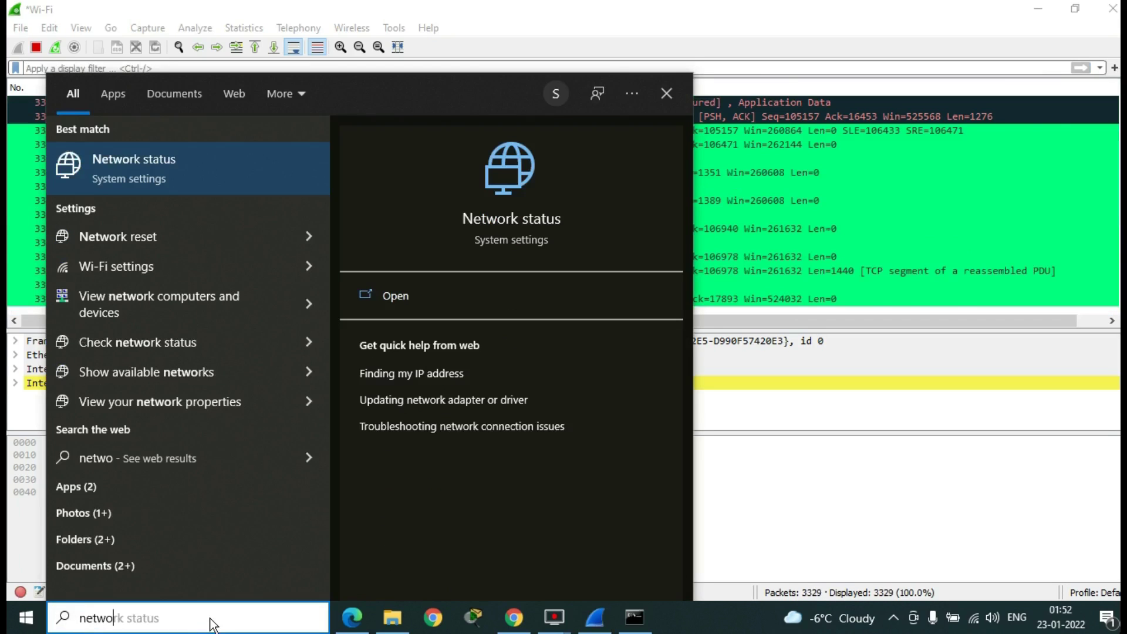
pyautogui.write('r')
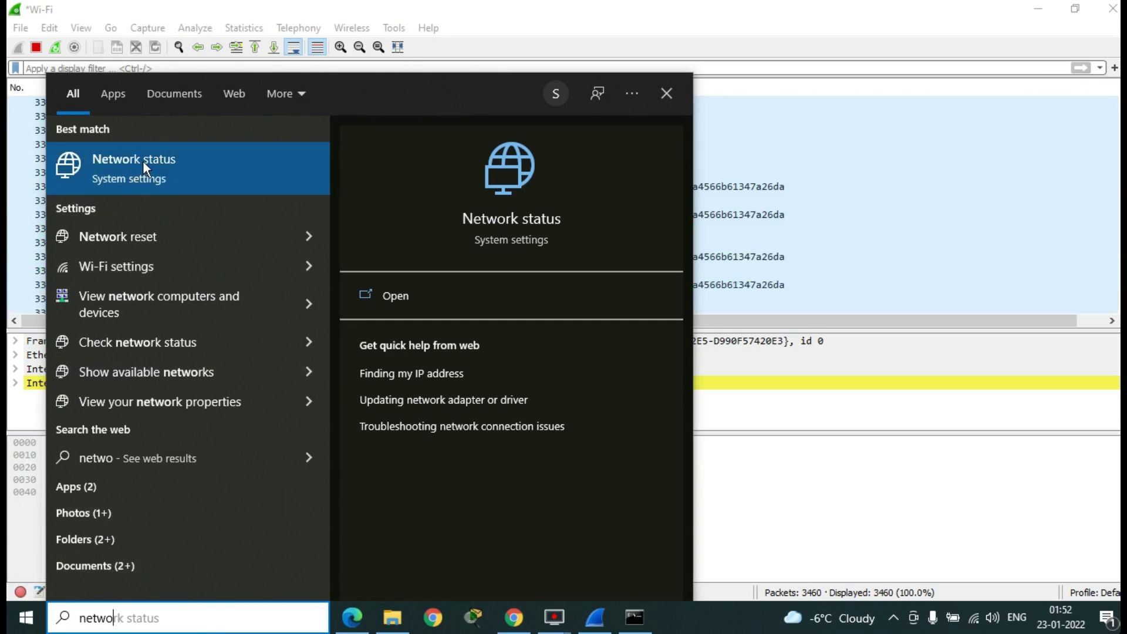
pyautogui.click(143, 161)
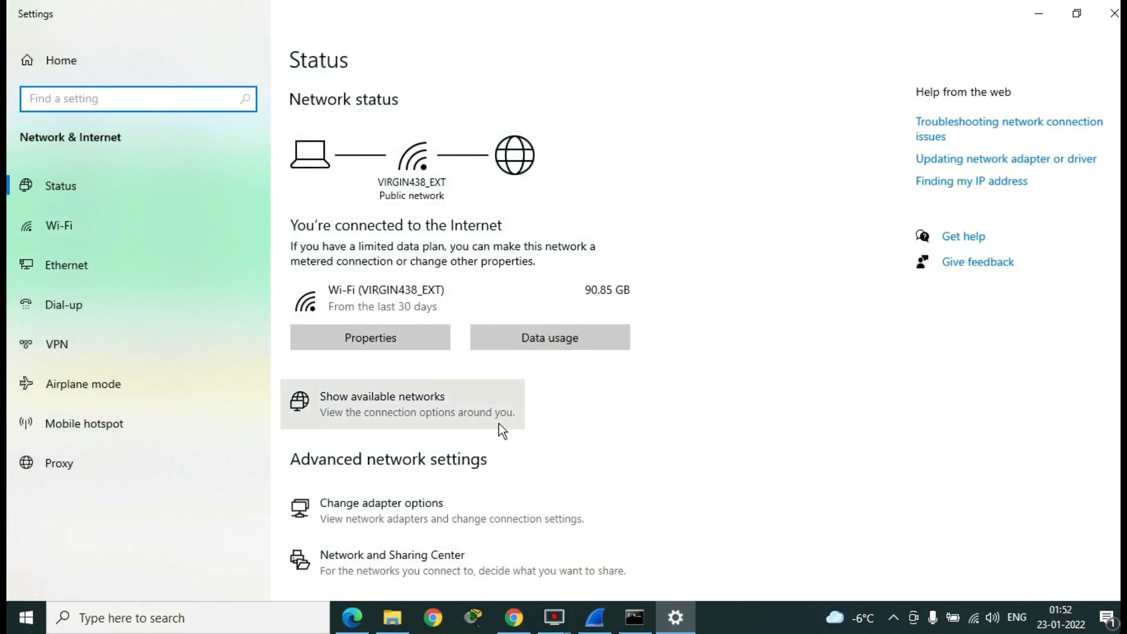
pyautogui.scroll(-3, 388, 435)
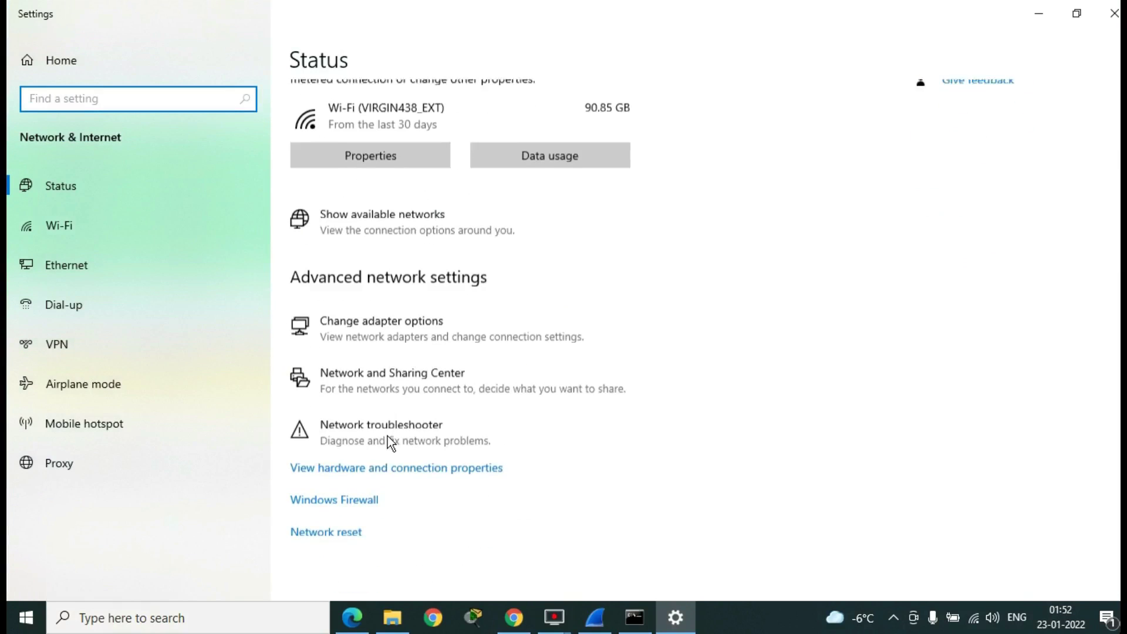
pyautogui.click(359, 369)
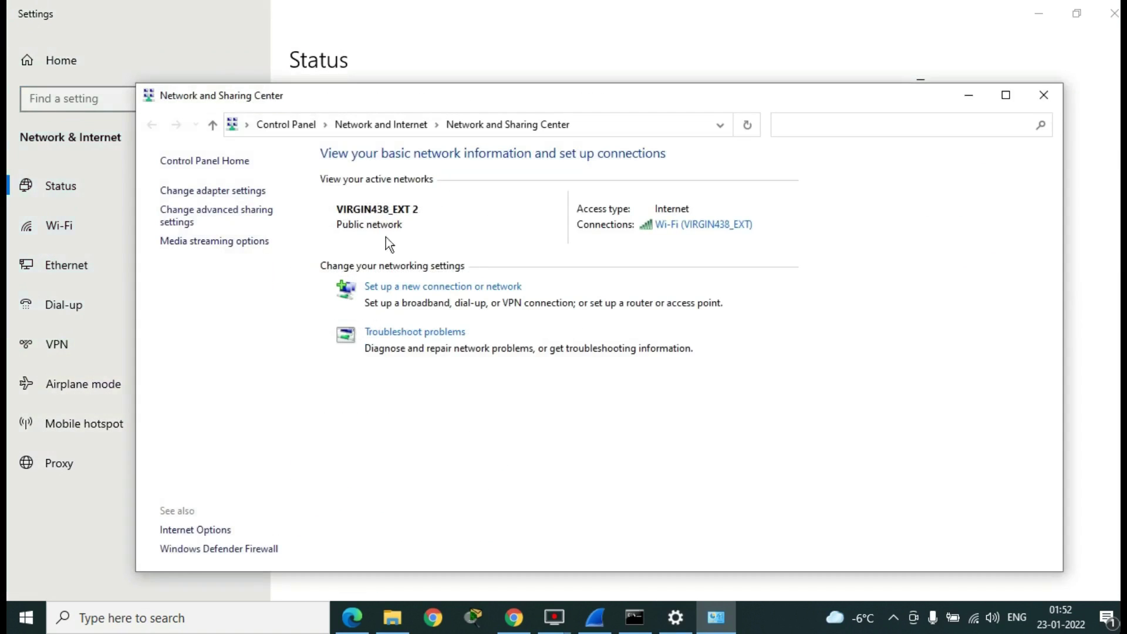
# Step: Open the Wi-Fi connection's details and select the IPv4 Default Gateway entry
pyautogui.click(701, 225)
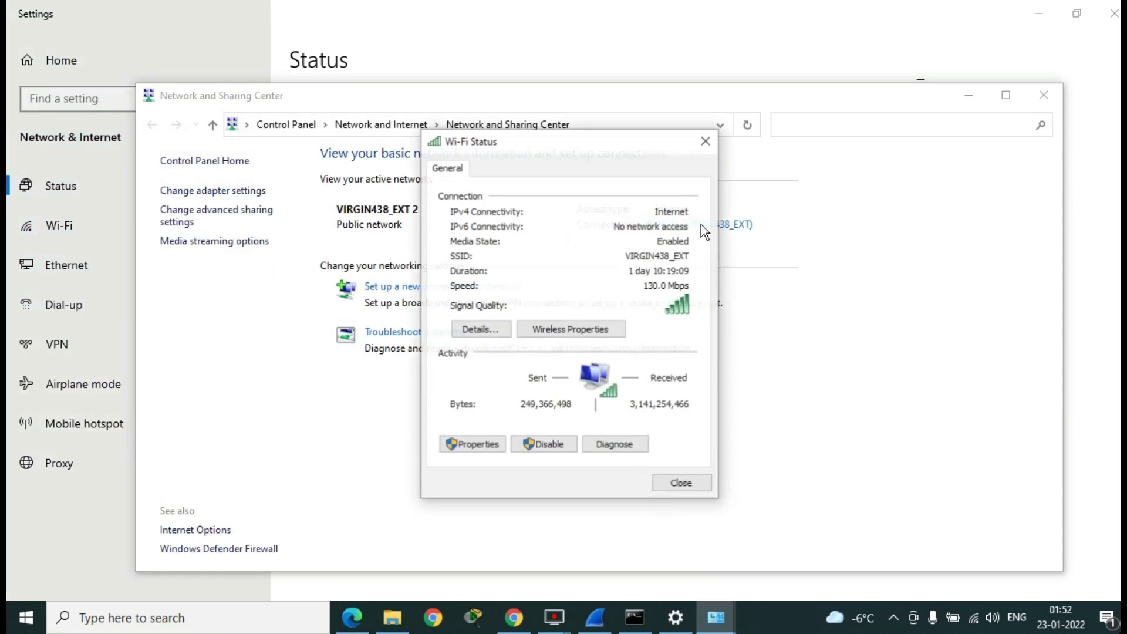
pyautogui.click(479, 329)
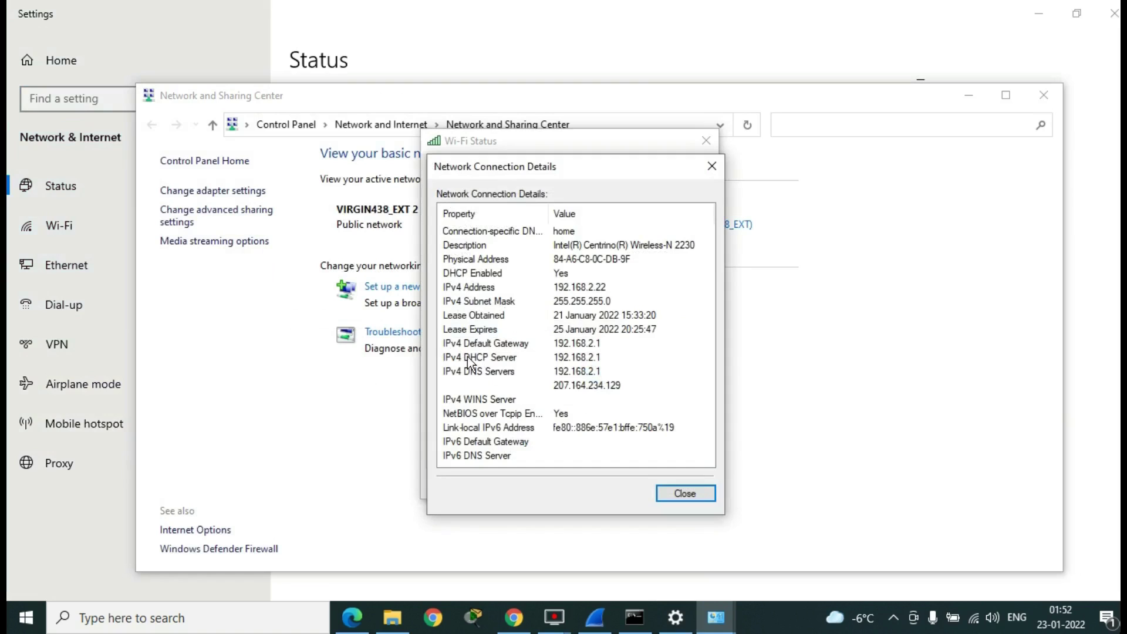
pyautogui.click(581, 342)
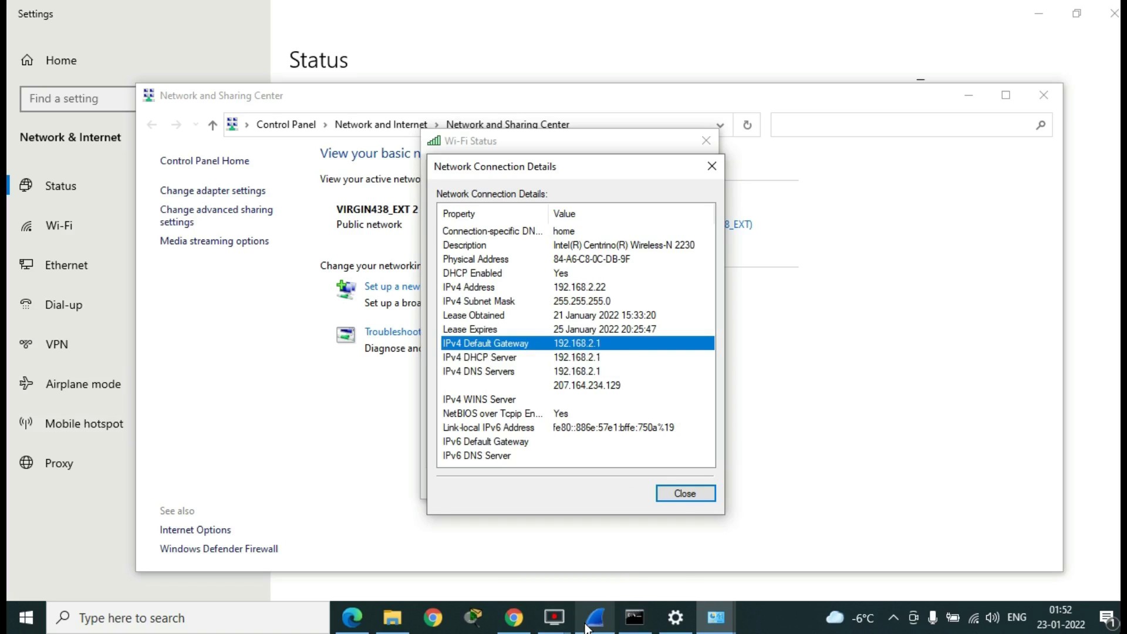
# Step: Return to Wireshark and fill the display filter with the suggested expression ip.addr == 192.0.2.1 without applying it
pyautogui.moveTo(587, 627)
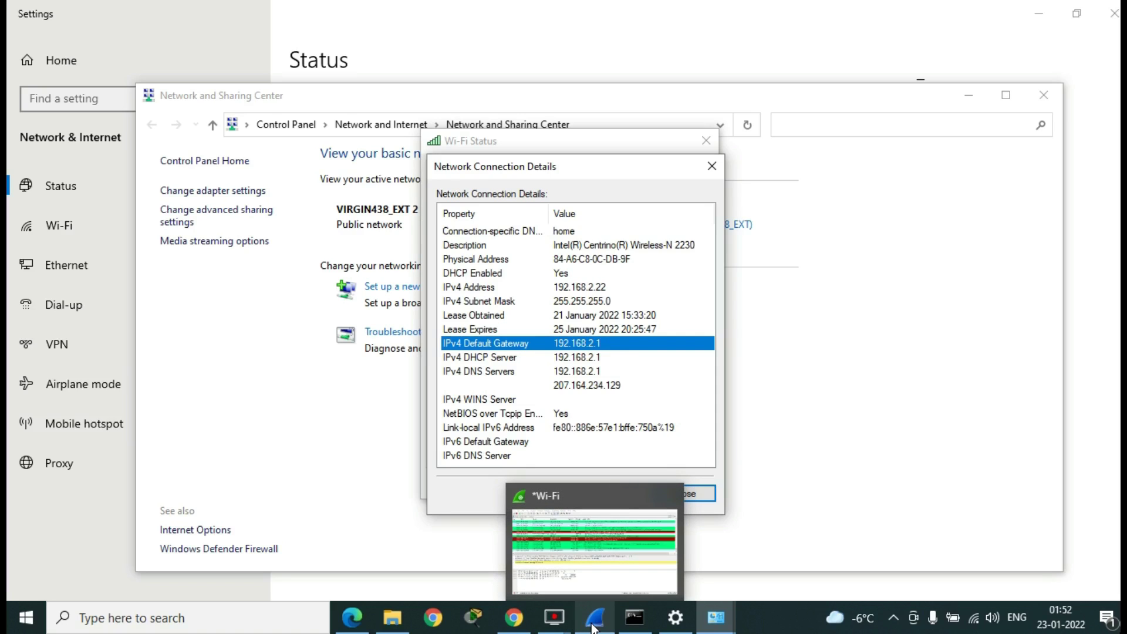
pyautogui.click(593, 628)
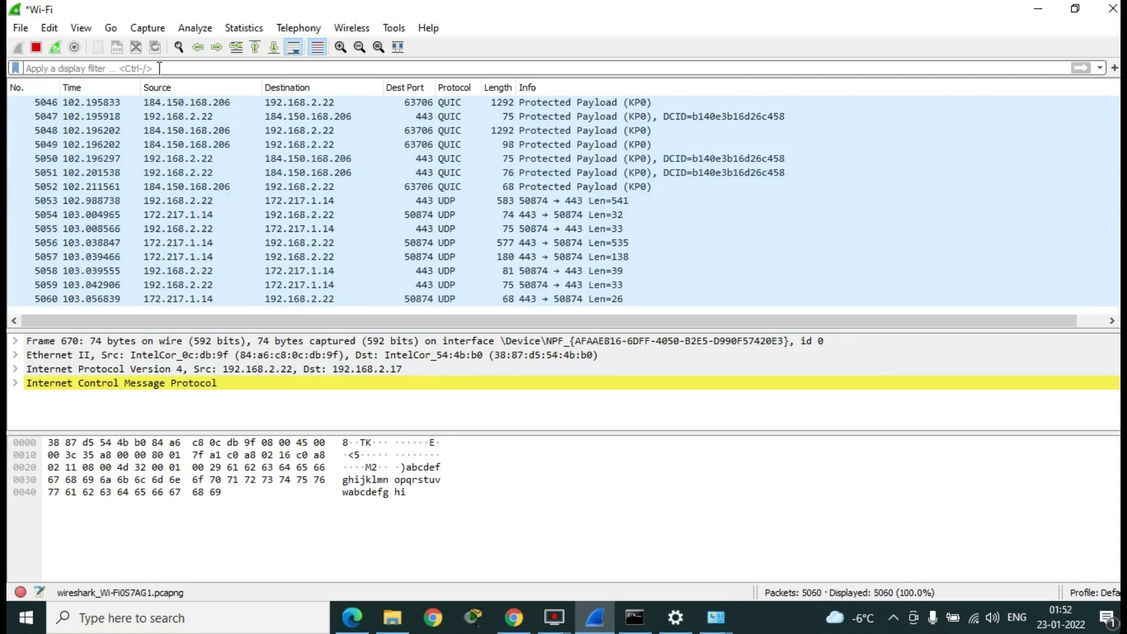
pyautogui.write('ip.add')
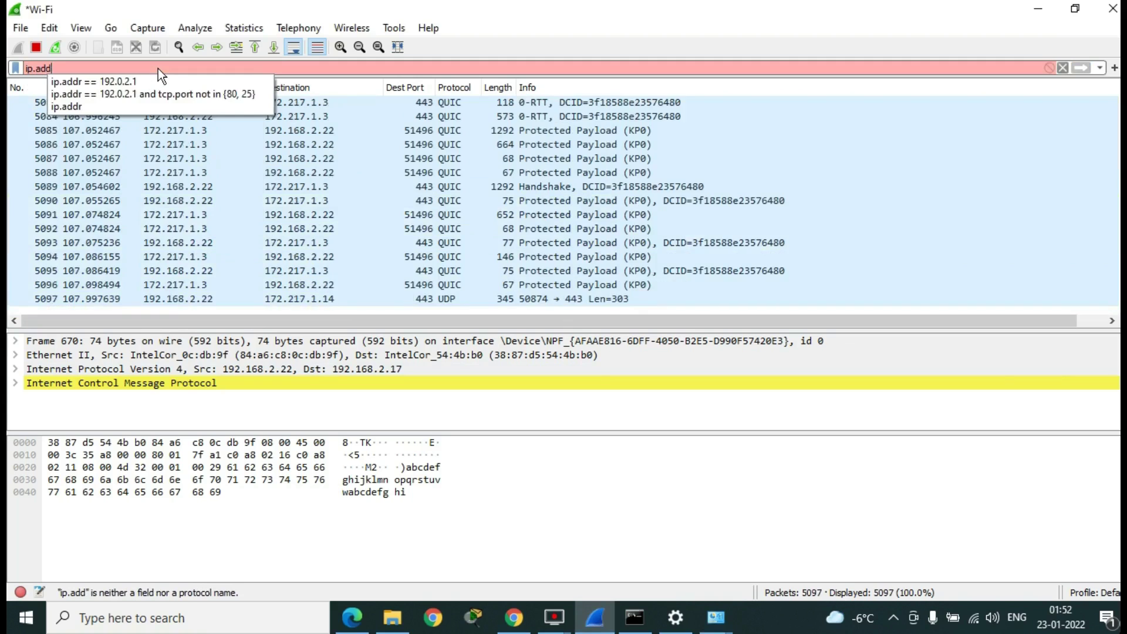
pyautogui.press('Down')
pyautogui.press('Return')
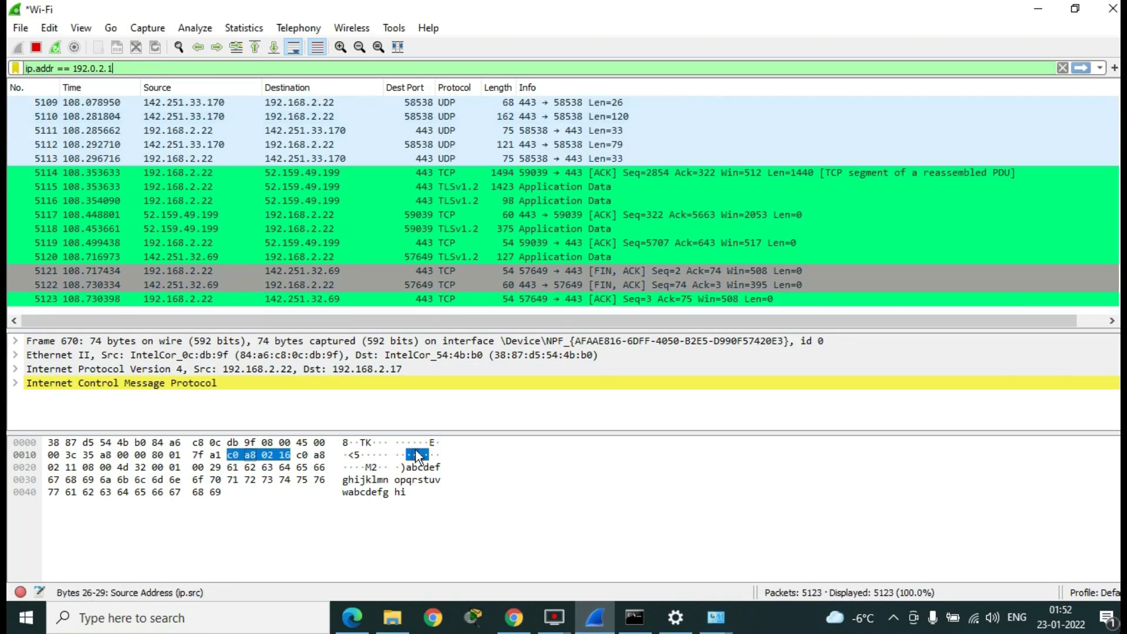
# Step: Bring the Network Connection Details window over Wireshark and check the IPv4 default gateway address
pyautogui.click(637, 625)
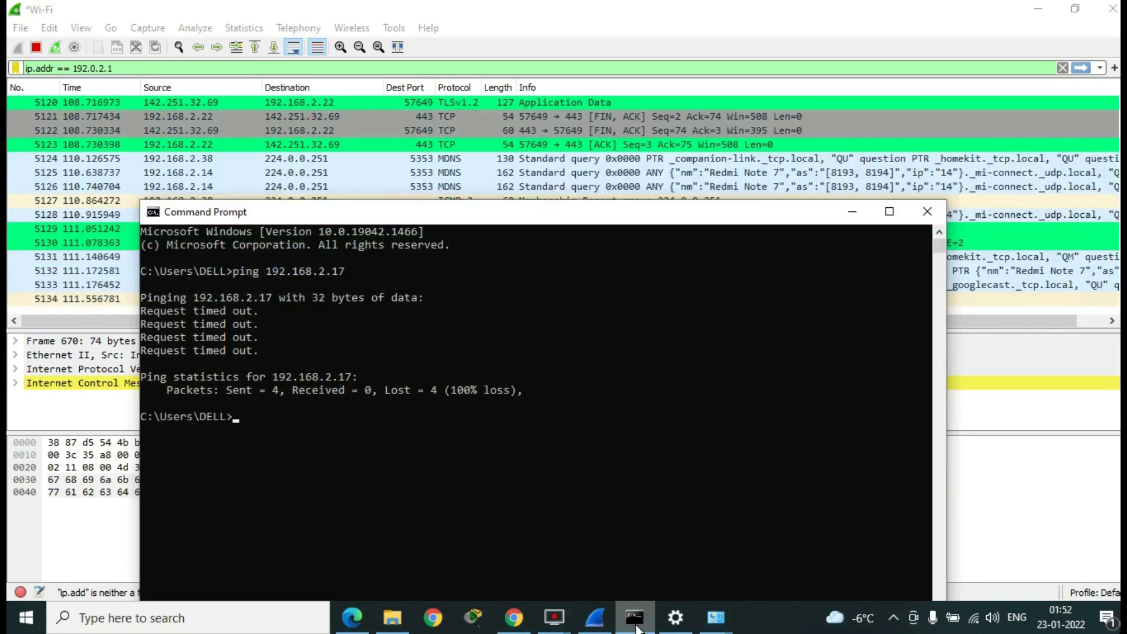
pyautogui.click(637, 626)
pyautogui.moveTo(715, 617)
pyautogui.click(797, 555)
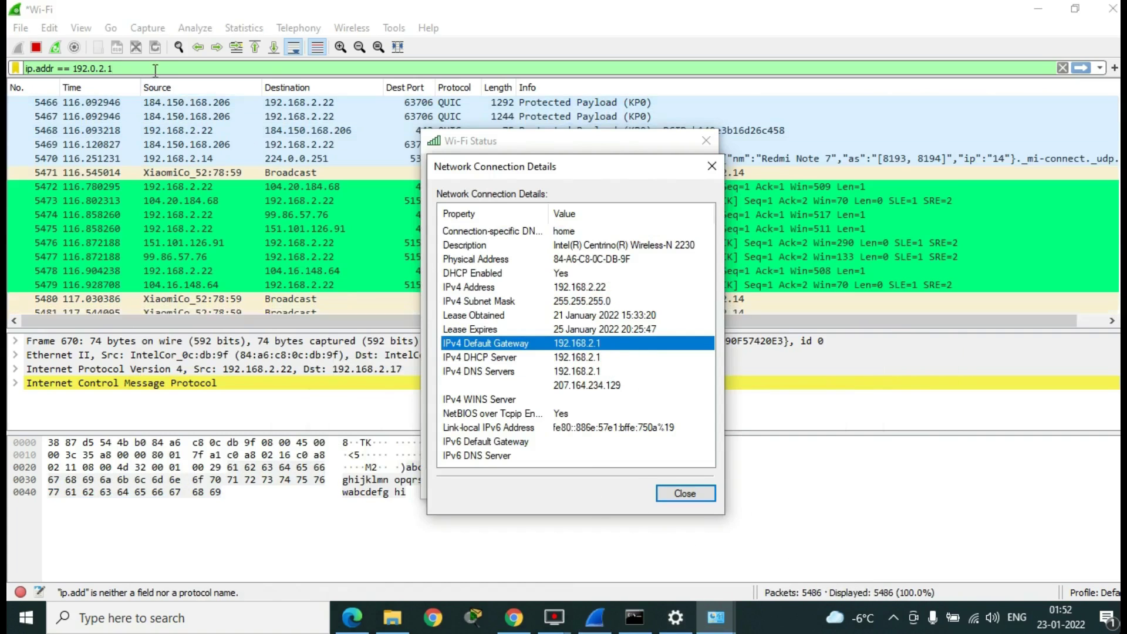
# Step: Correct the display filter to ip.addr == 192.168.2.1 and apply it to the running capture
pyautogui.click(154, 69)
pyautogui.press('BackSpace')
pyautogui.press('BackSpace')
pyautogui.press('BackSpace')
pyautogui.press('BackSpace')
pyautogui.press('BackSpace')
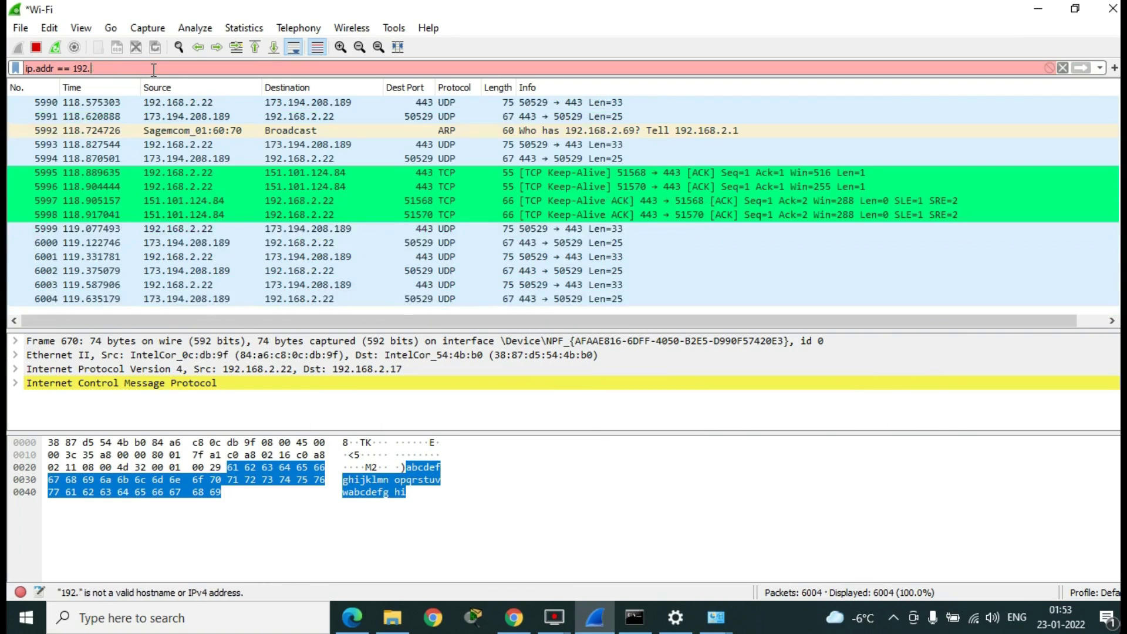
pyautogui.write('16')
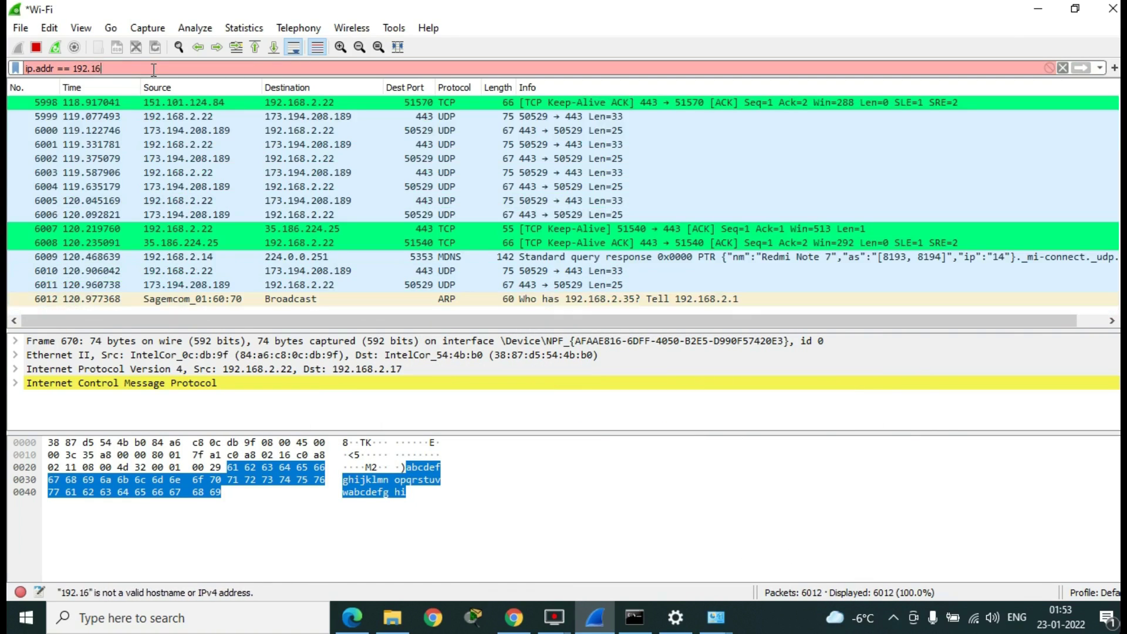
pyautogui.write('8.2.1')
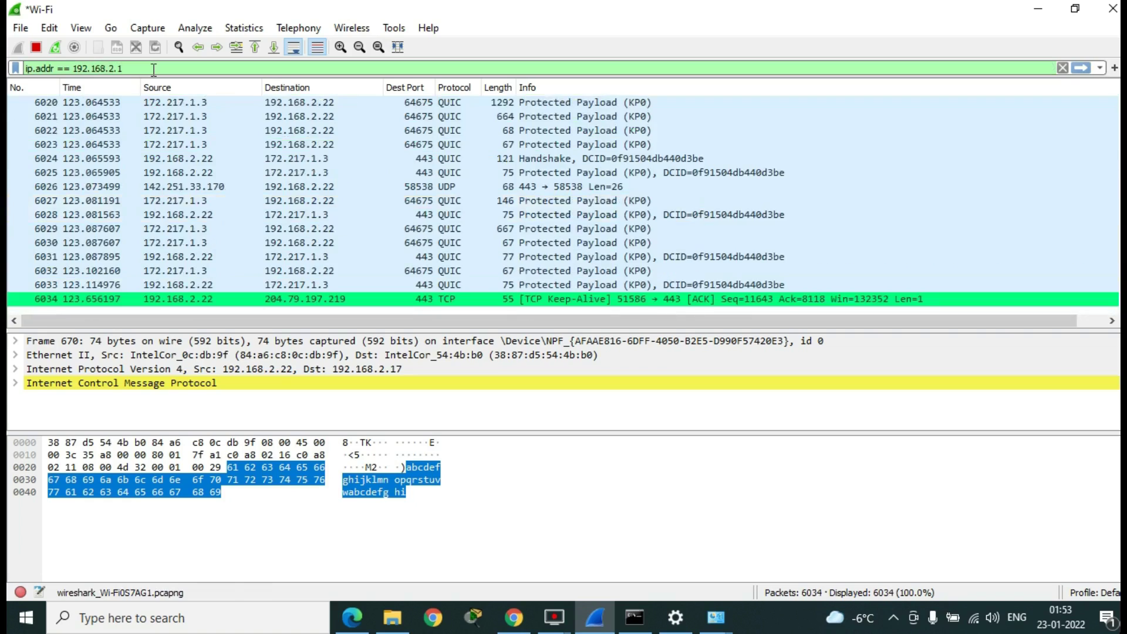
pyautogui.press('Return')
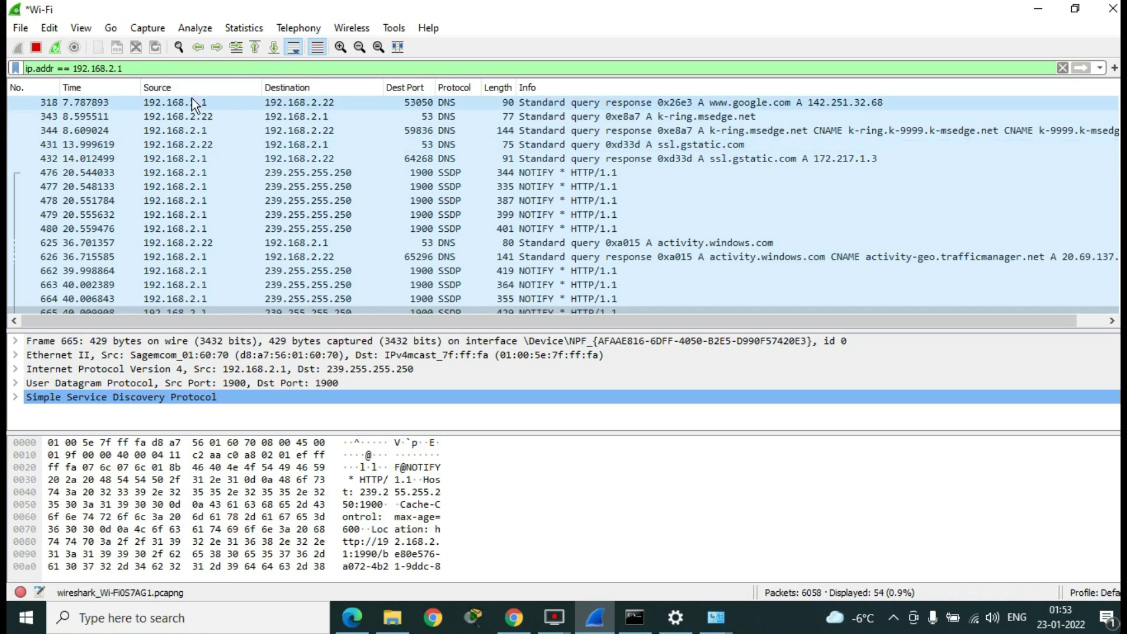
# Step: Run ipconfig in Command Prompt, highlight the Wi-Fi adapter's IPv4 address, and minimize the window
pyautogui.click(634, 617)
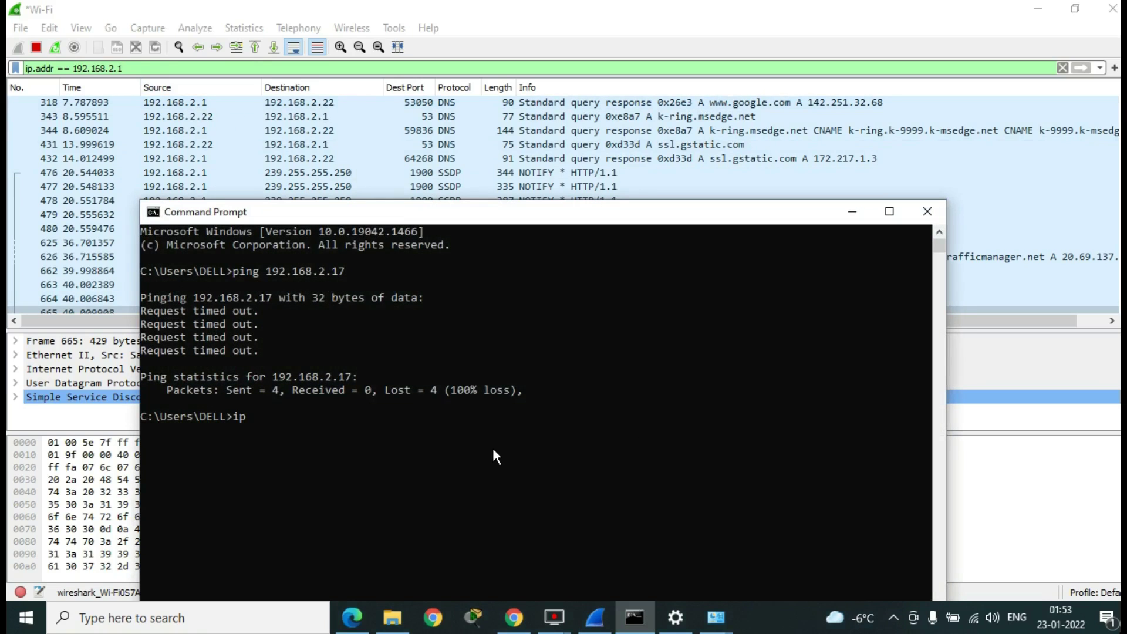
pyautogui.write('ipconfig')
pyautogui.press('Return')
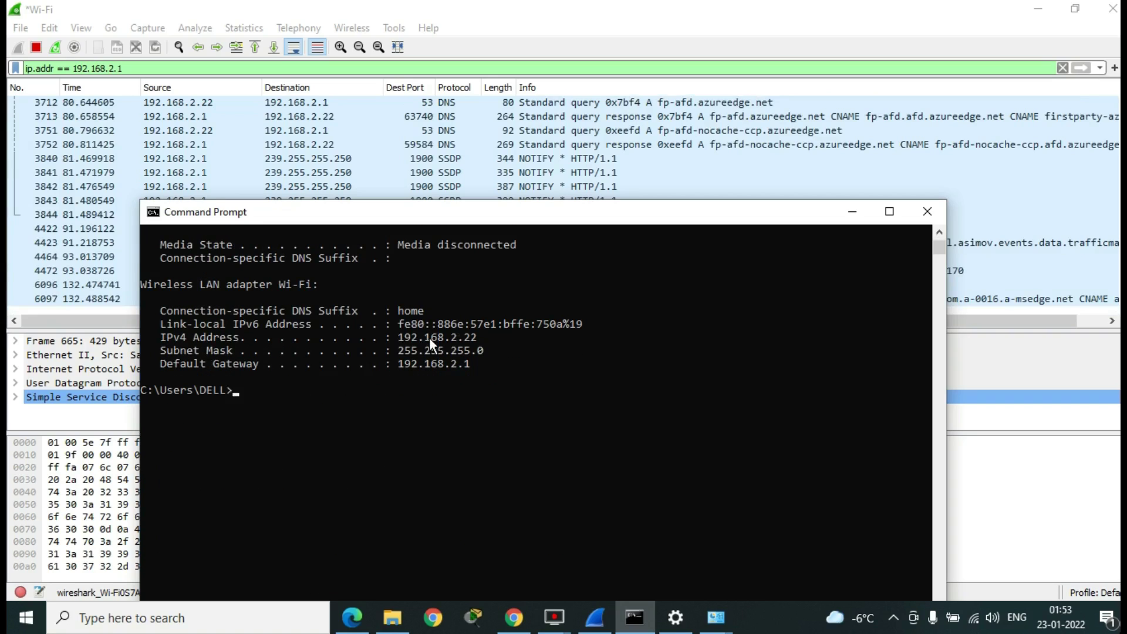
pyautogui.doubleClick(429, 337)
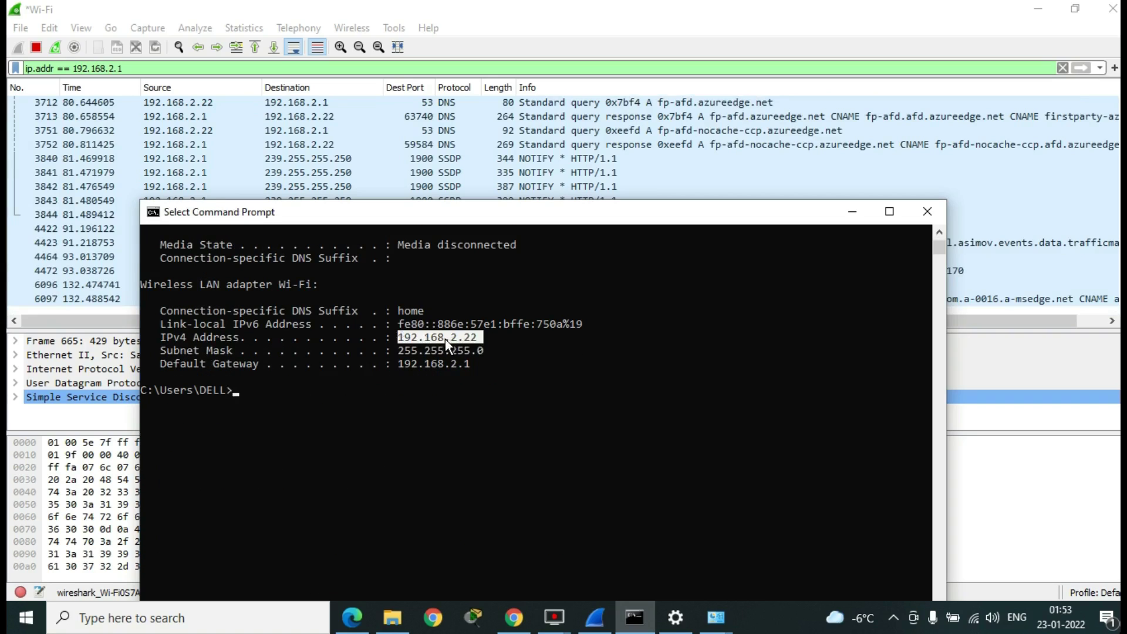
pyautogui.click(852, 212)
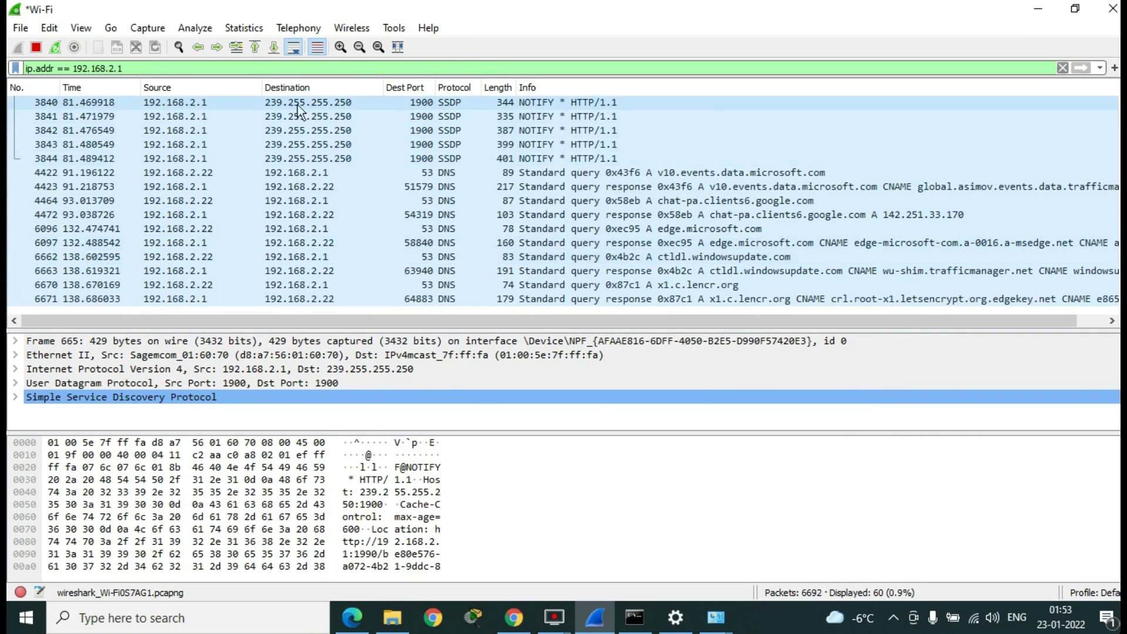
# Step: Compare the source and destination addresses of the first DNS query and its response in the filtered packet list
pyautogui.scroll(10, 249, 142)
pyautogui.scroll(5, 249, 142)
pyautogui.click(234, 104)
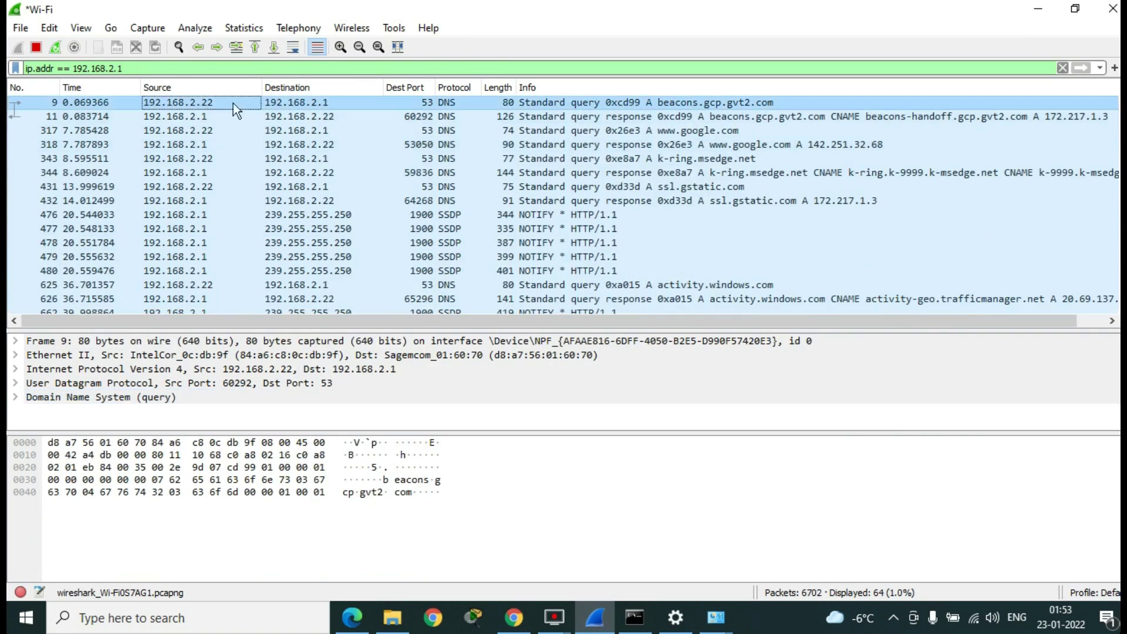
pyautogui.click(301, 103)
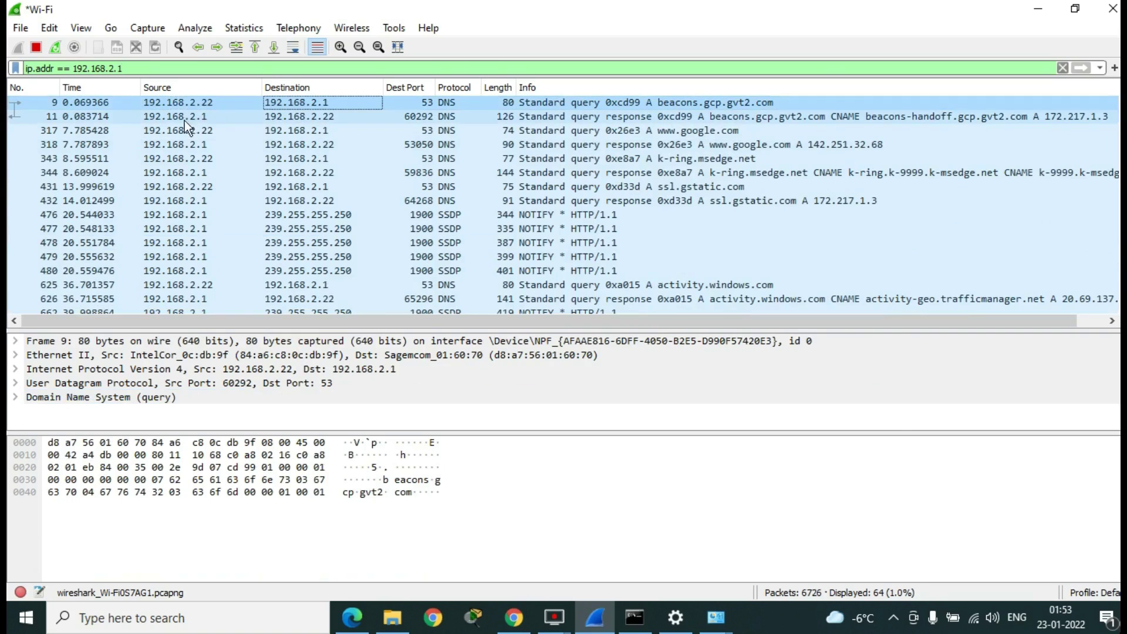
pyautogui.click(219, 116)
pyautogui.click(305, 116)
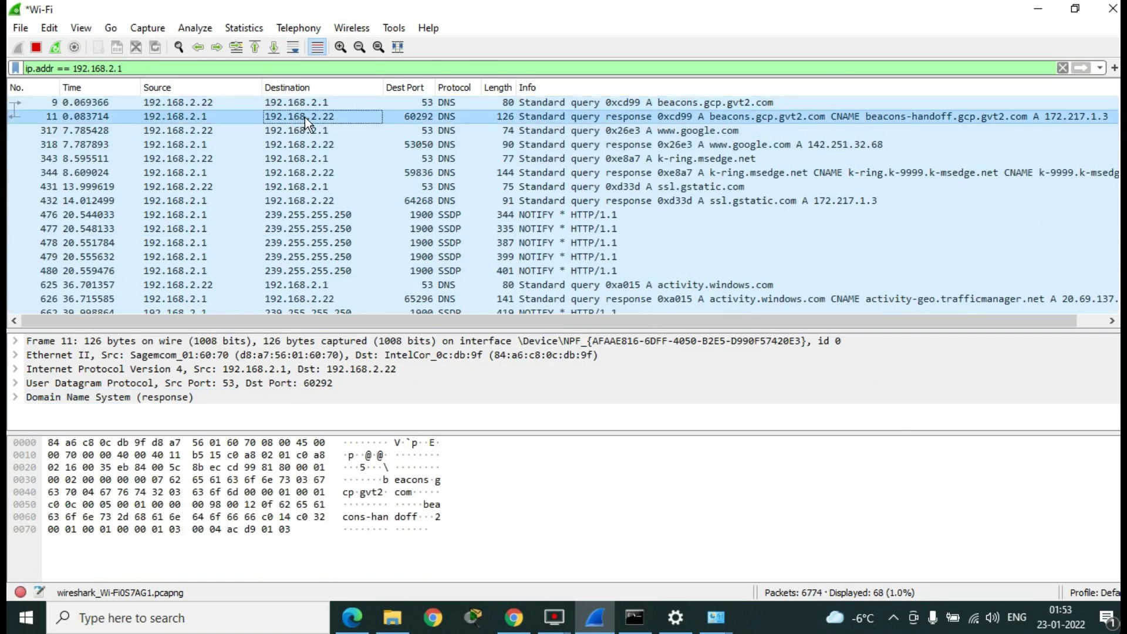
# Step: Examine the most recent filtered DNS packets, checking the destination ports of the queries sent to 192.168.2.1
pyautogui.scroll(-6, 267, 205)
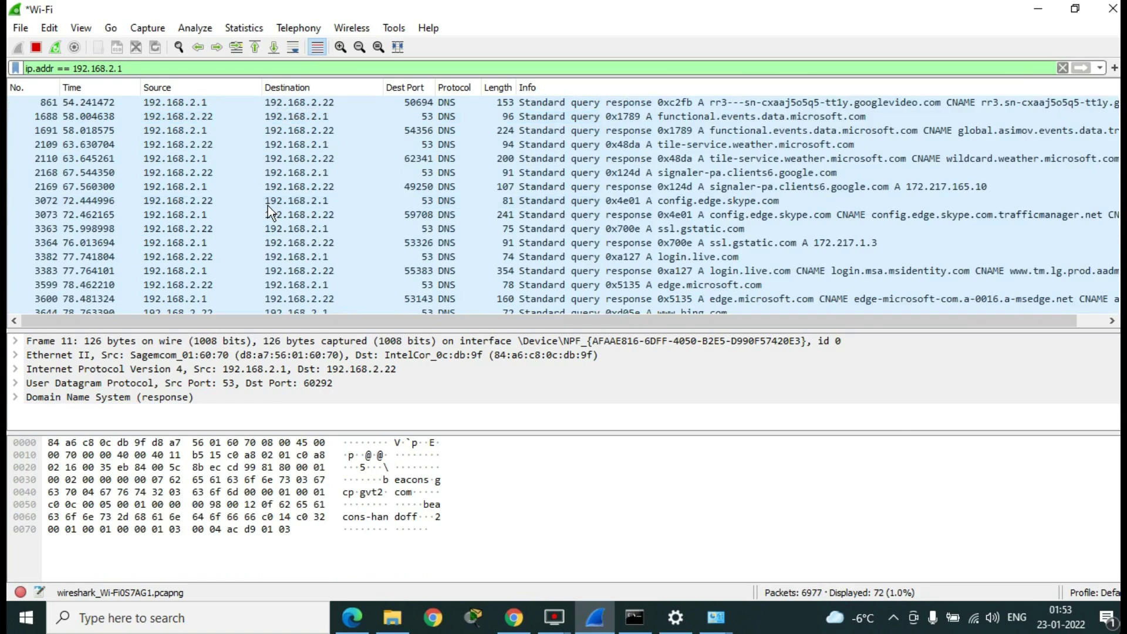
pyautogui.scroll(-12, 267, 205)
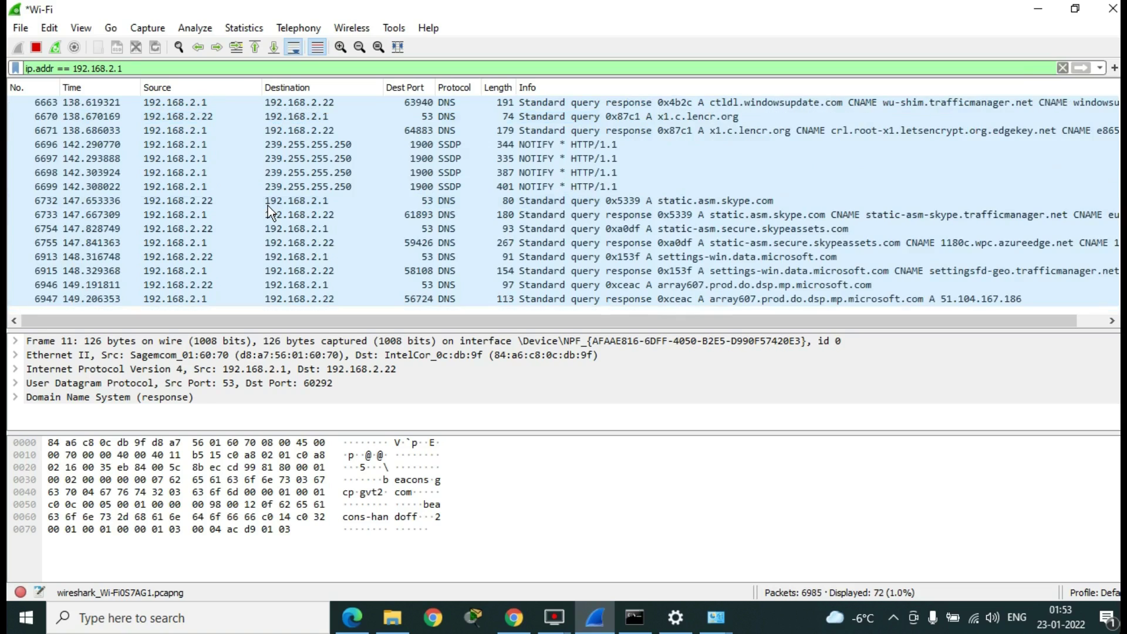
pyautogui.click(433, 286)
pyautogui.click(431, 256)
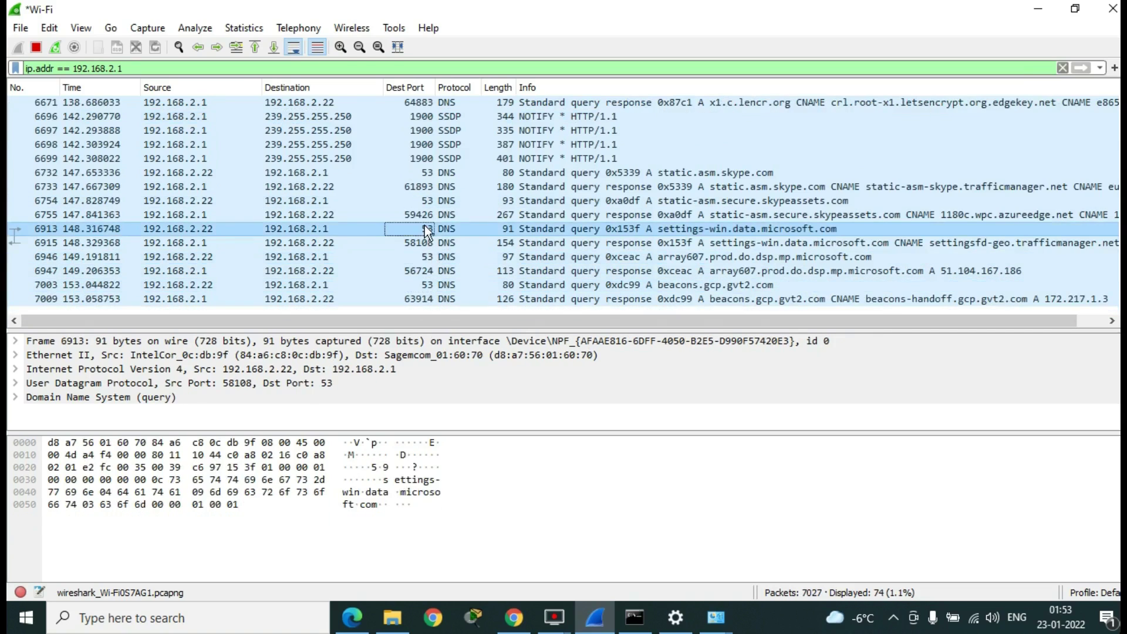
pyautogui.scroll(20, 424, 225)
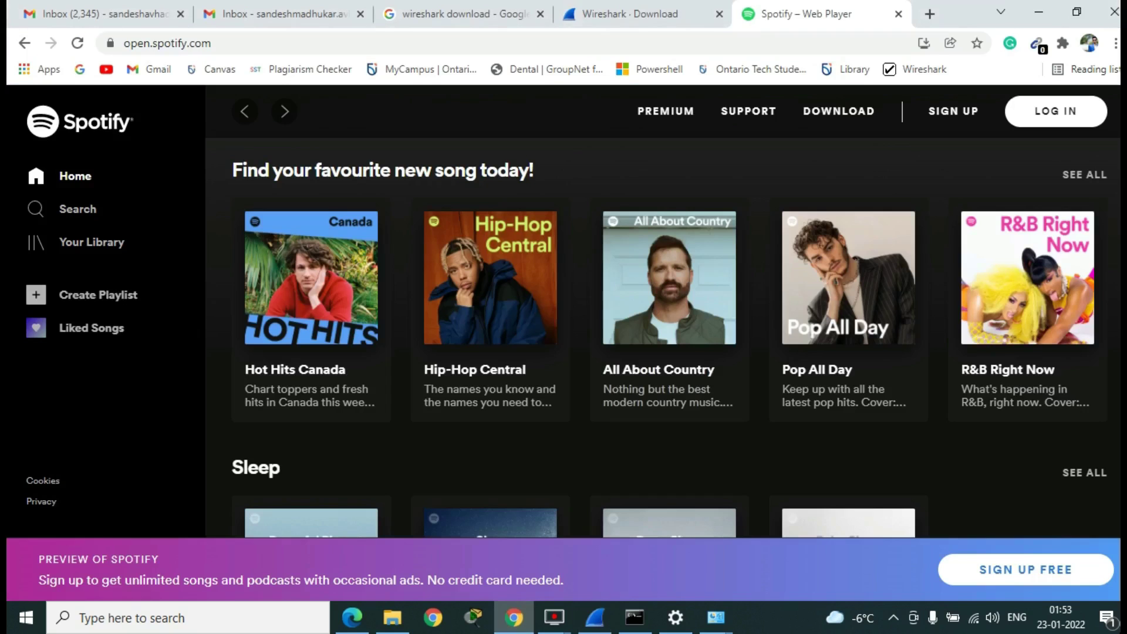
# Step: Switch to Chrome and load spotify.com in the Spotify tab while the capture keeps running
pyautogui.click(514, 617)
pyautogui.click(802, 46)
pyautogui.write('spoti')
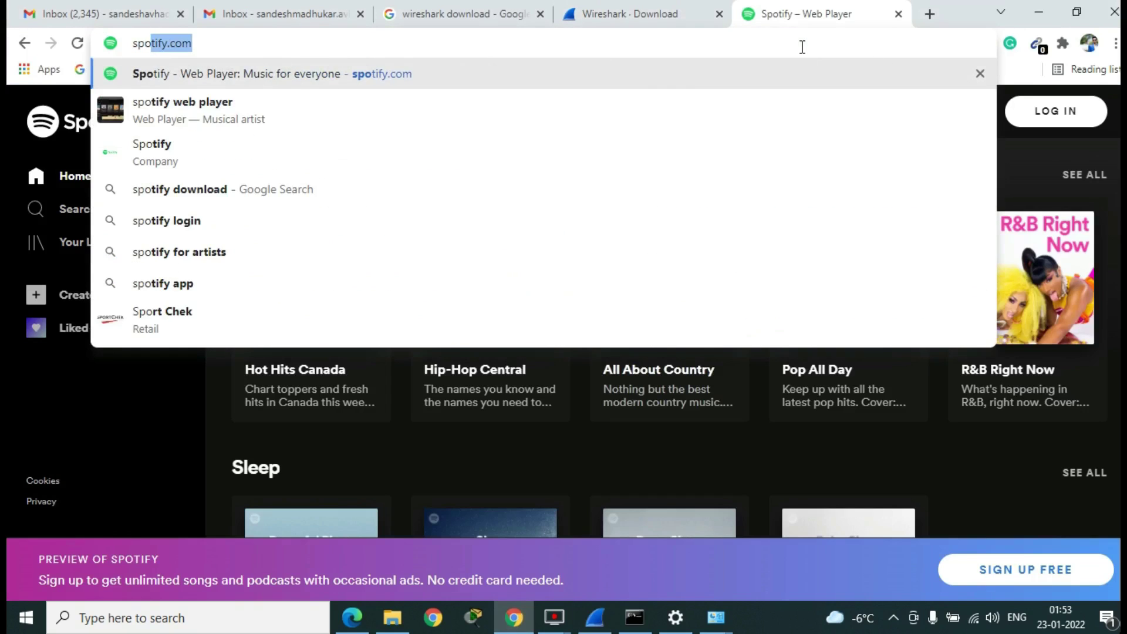
pyautogui.press('Return')
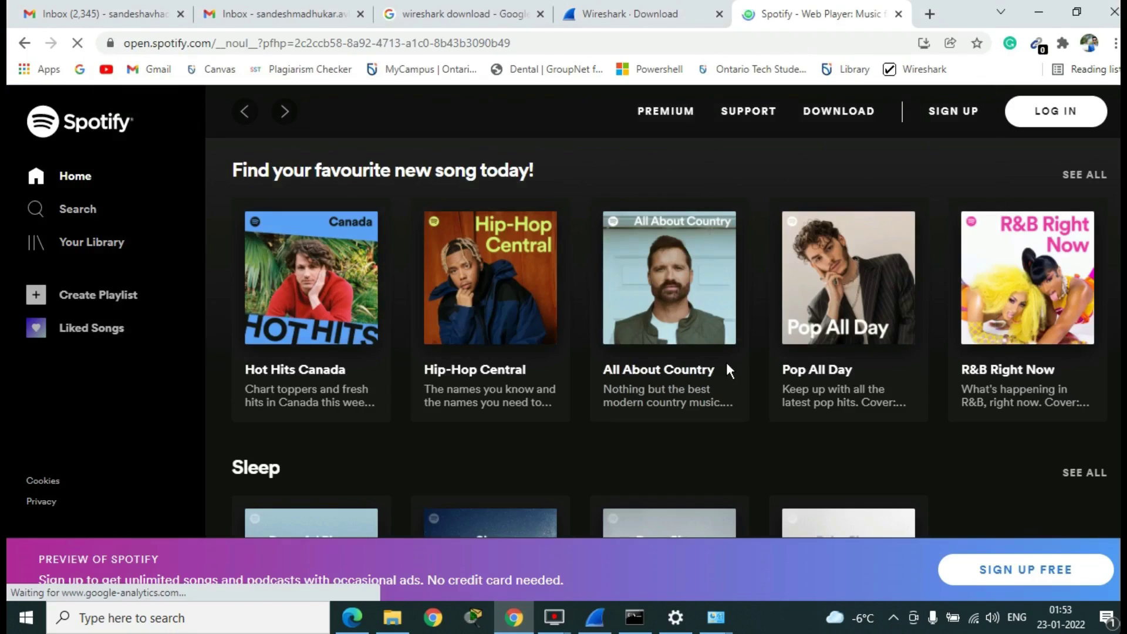
# Step: Switch to Wireshark and examine the DNS queries for the Spotify domains spotify.demdex.net, exp.wg.spotify.com and guc3-dealer.spotify.com
pyautogui.click(595, 618)
pyautogui.scroll(-20, 420, 262)
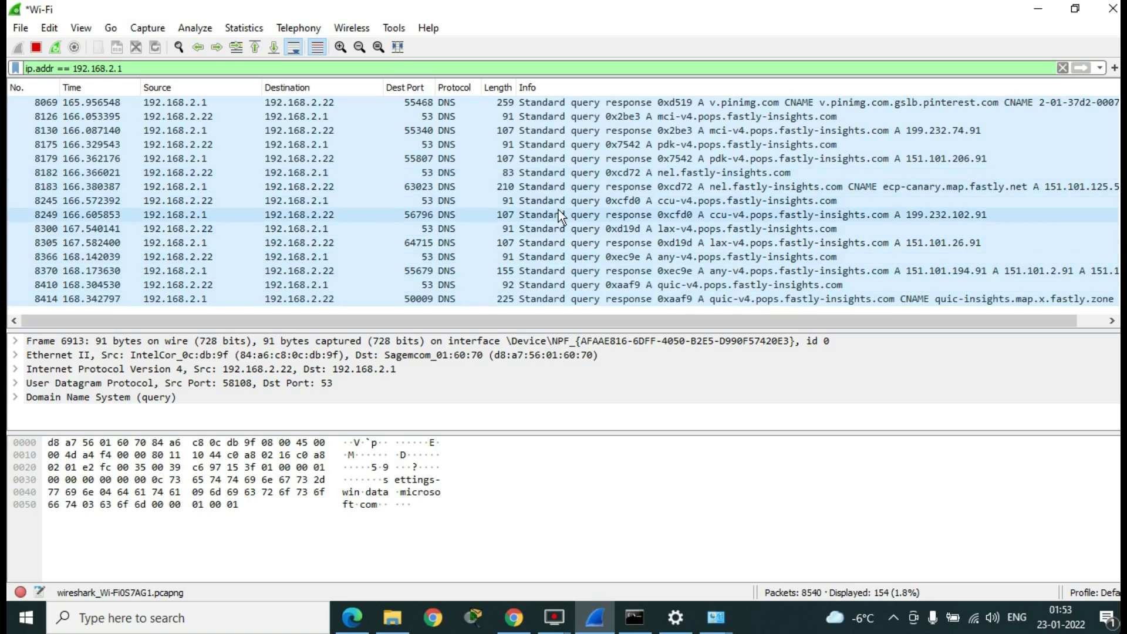
pyautogui.click(671, 244)
pyautogui.scroll(-1, 670, 250)
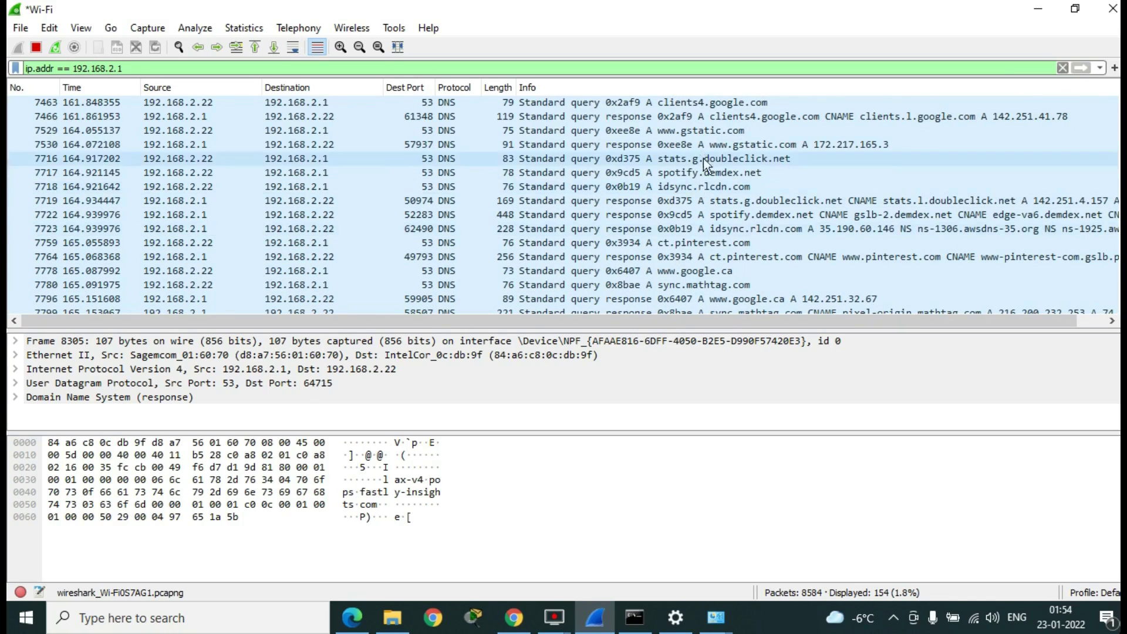
pyautogui.click(675, 172)
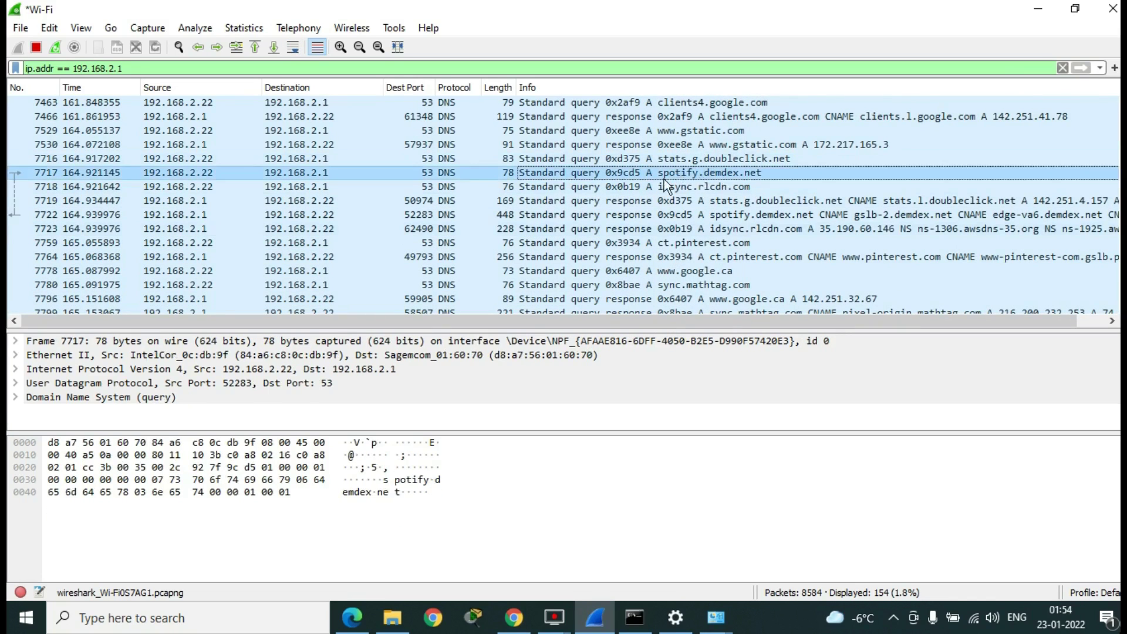
pyautogui.scroll(3, 699, 187)
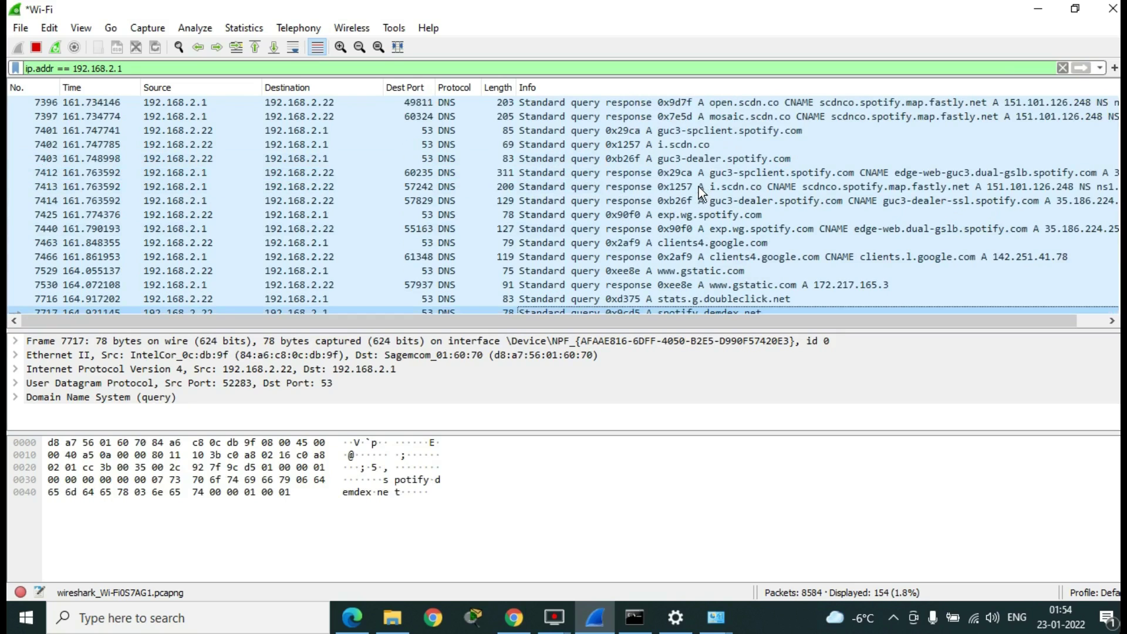
pyautogui.click(707, 214)
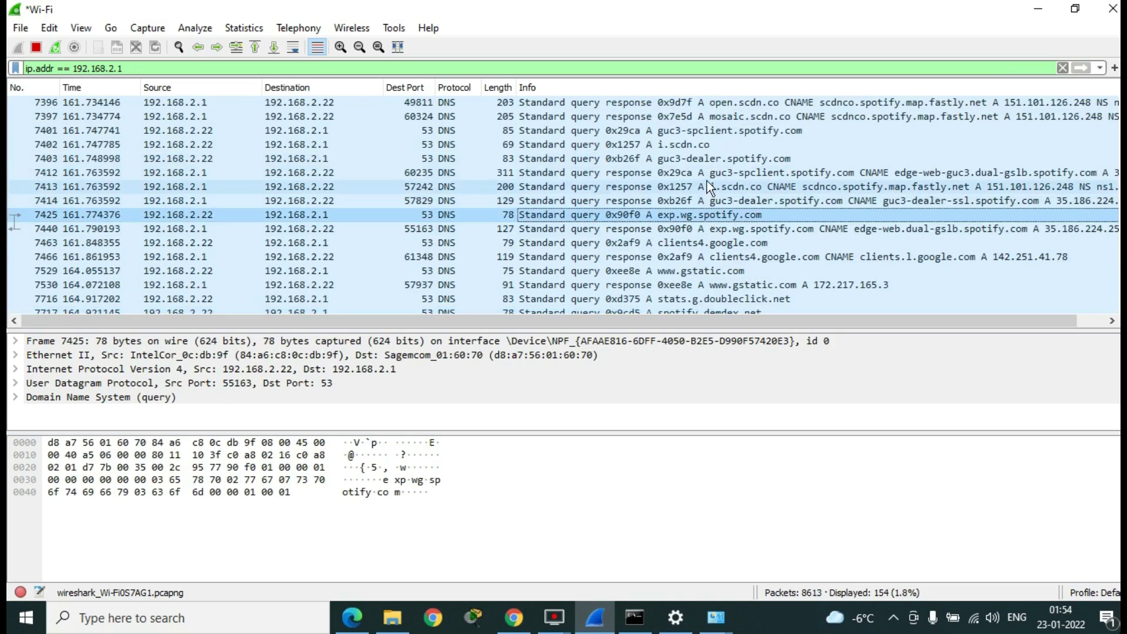
pyautogui.click(699, 159)
pyautogui.scroll(-10, 466, 197)
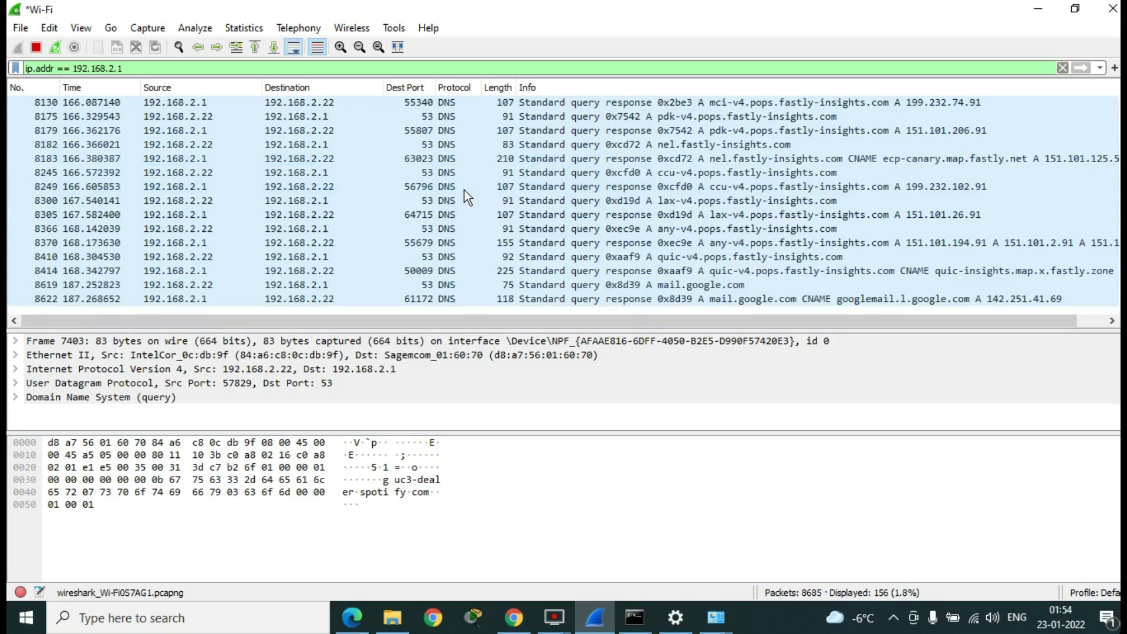
# Step: Replace the gateway address filter with the display filter http and apply it to the running capture
pyautogui.tripleClick(130, 70)
pyautogui.press('BackSpace')
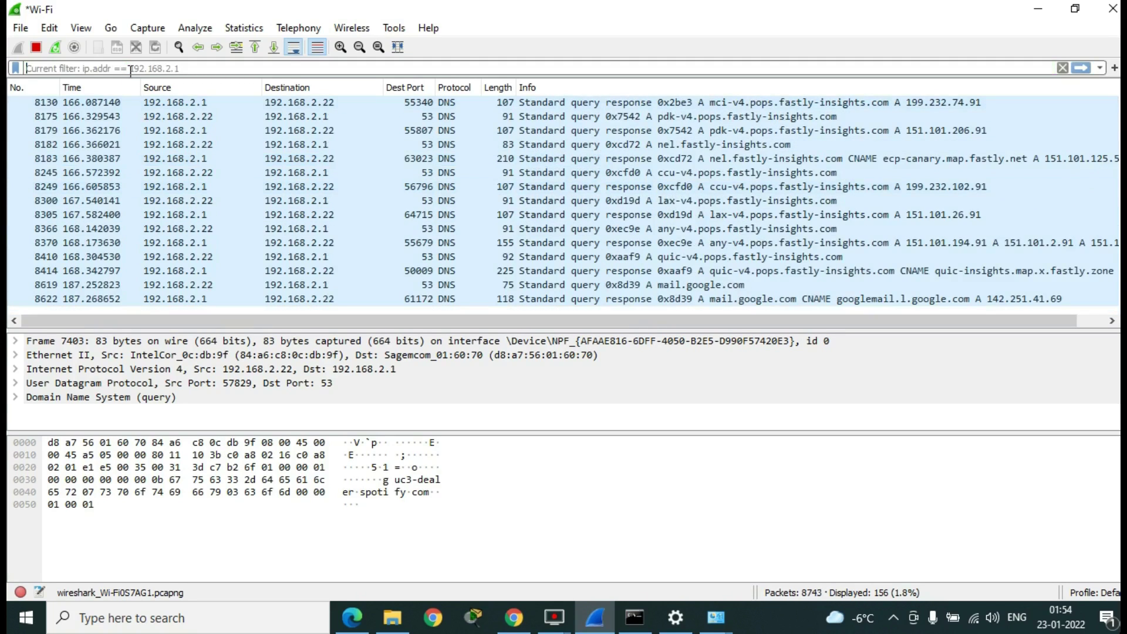
pyautogui.write('http')
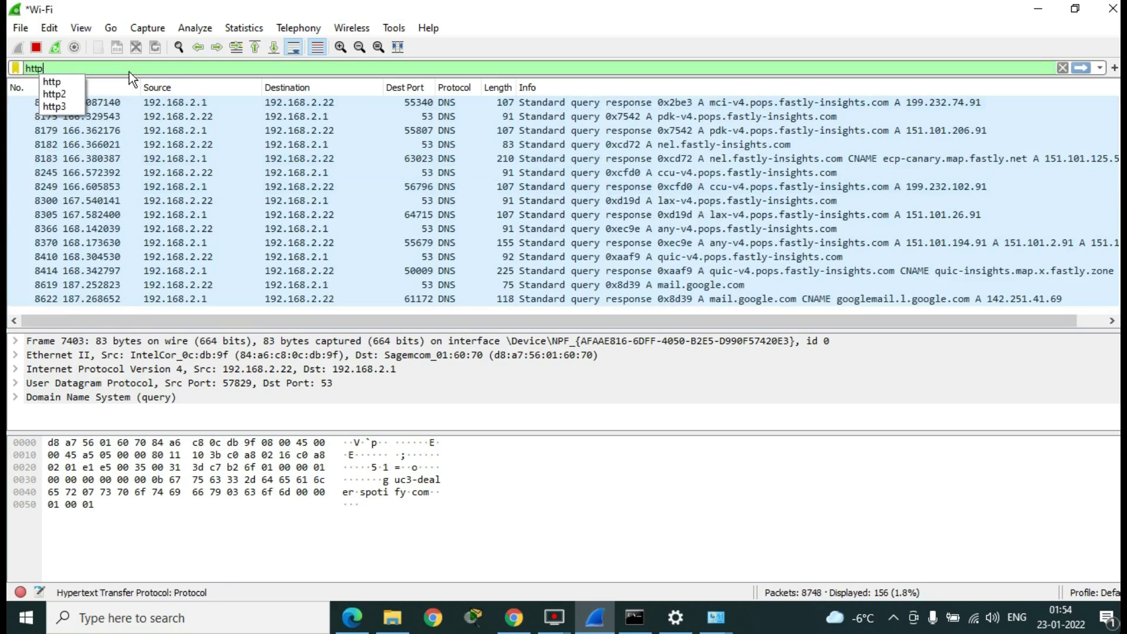
pyautogui.press('Return')
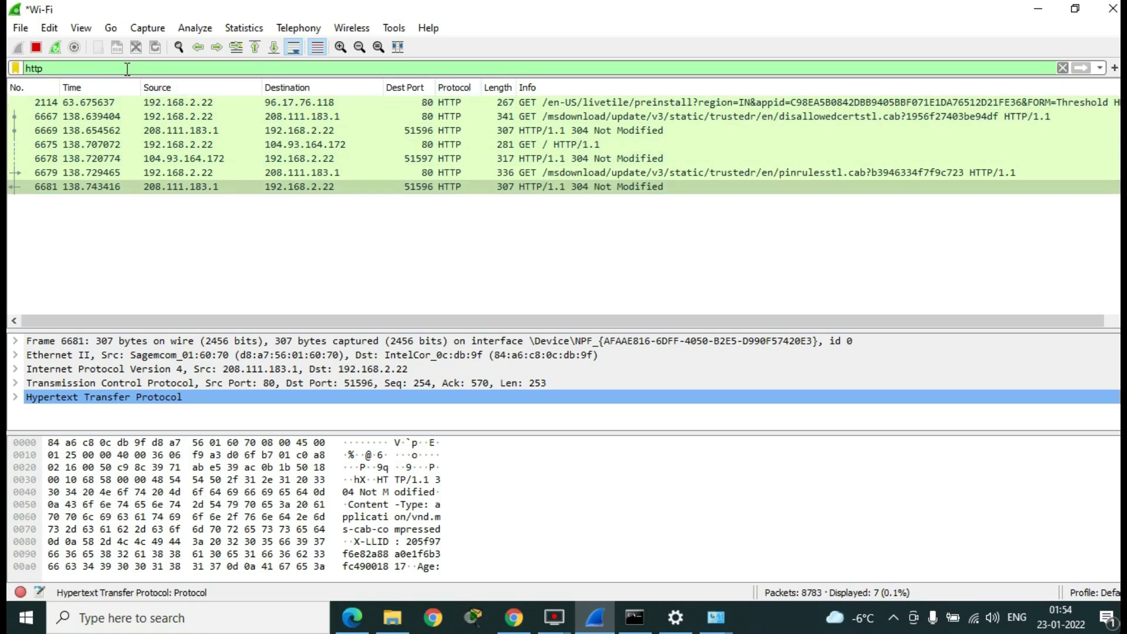
# Step: Try https as the display filter, apply dns instead, and look through the DNS packets
pyautogui.write('s')
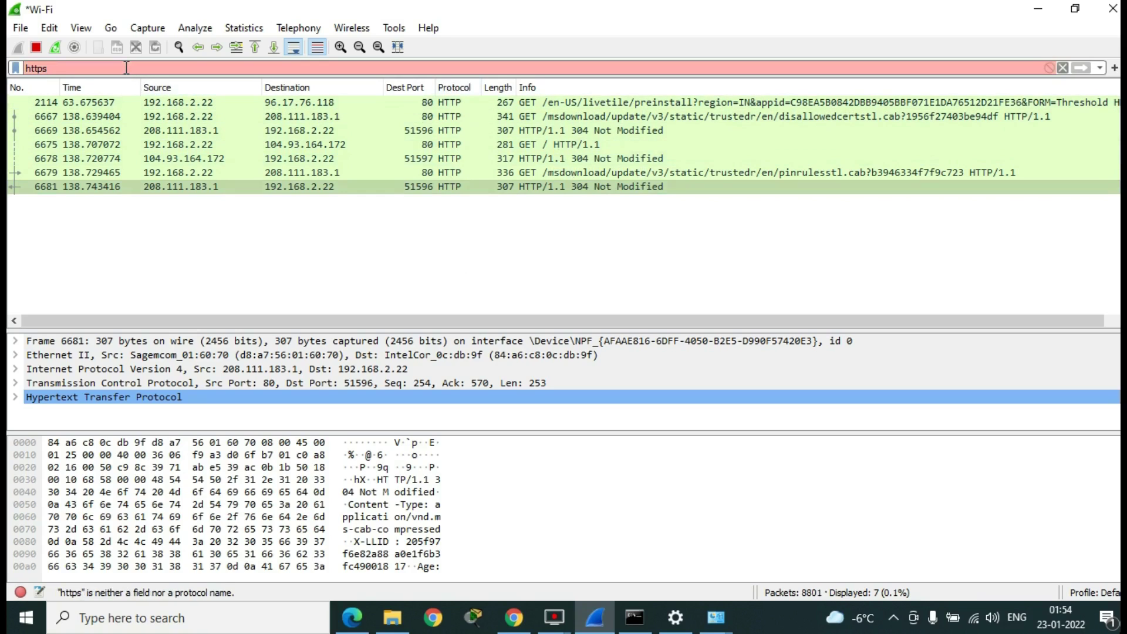
pyautogui.press('BackSpace')
pyautogui.press('BackSpace')
pyautogui.press('BackSpace')
pyautogui.press('BackSpace')
pyautogui.press('BackSpace')
pyautogui.write('dns')
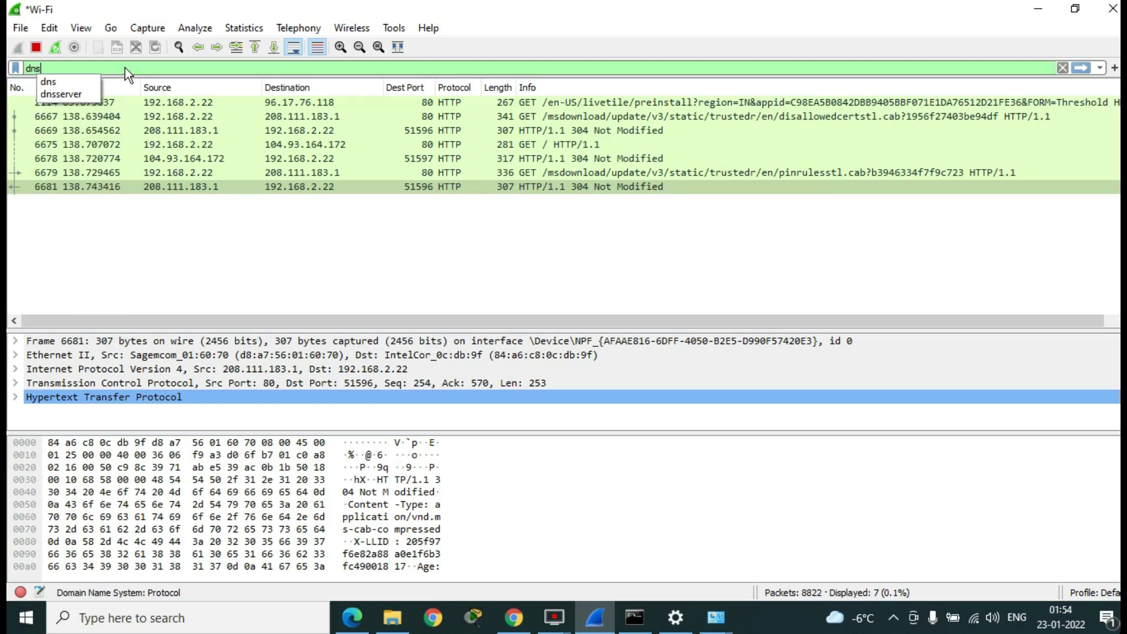
pyautogui.press('Return')
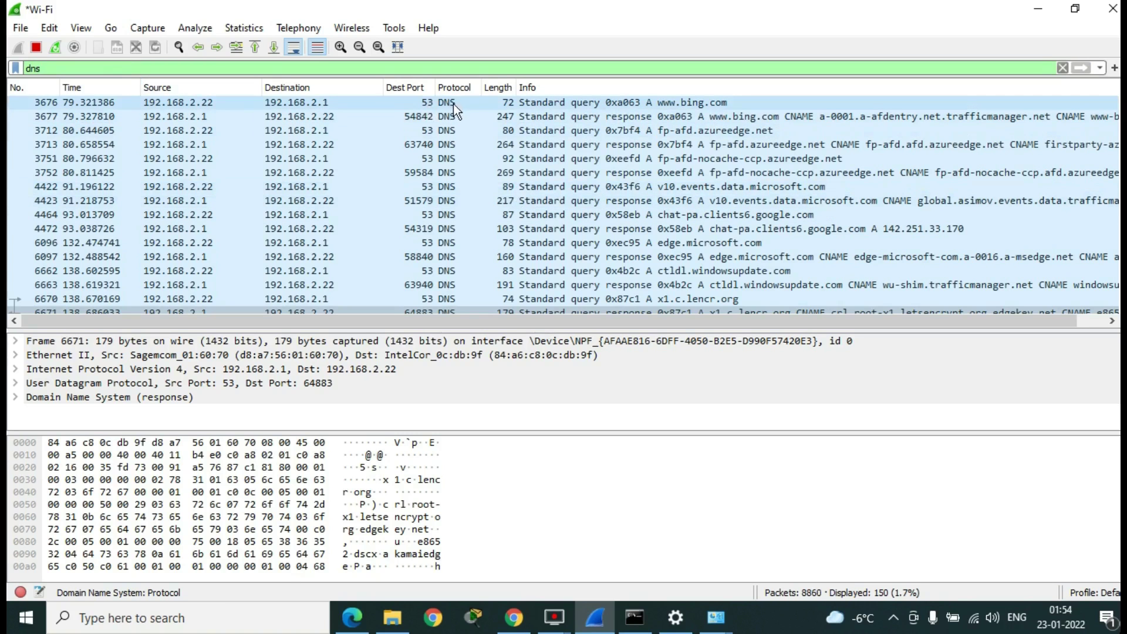
pyautogui.scroll(-15, 459, 257)
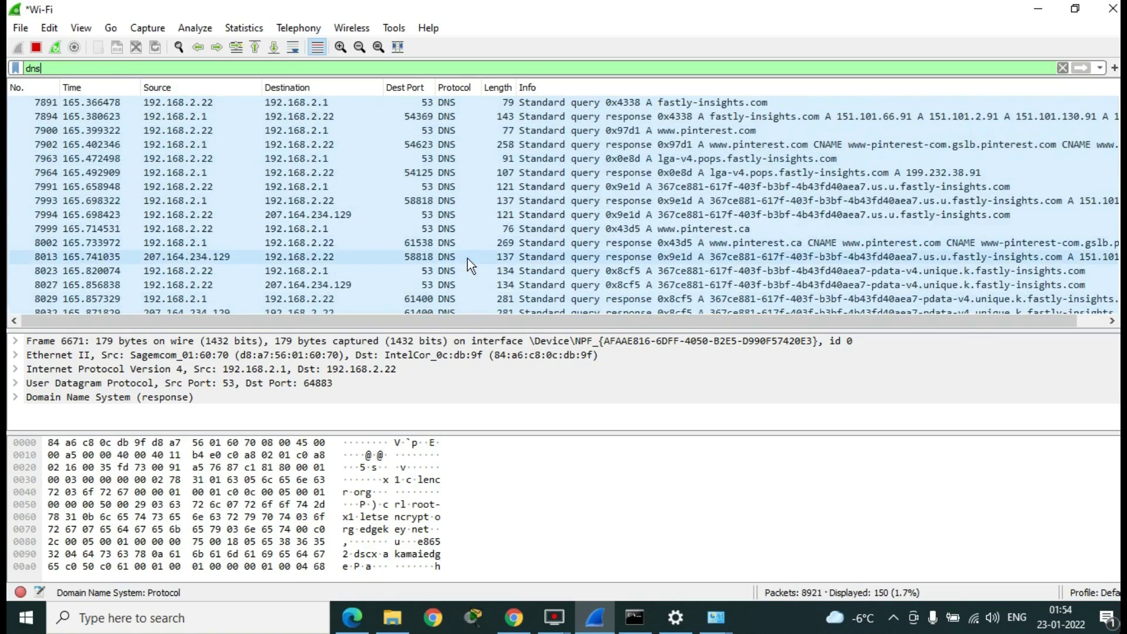
pyautogui.scroll(20, 468, 258)
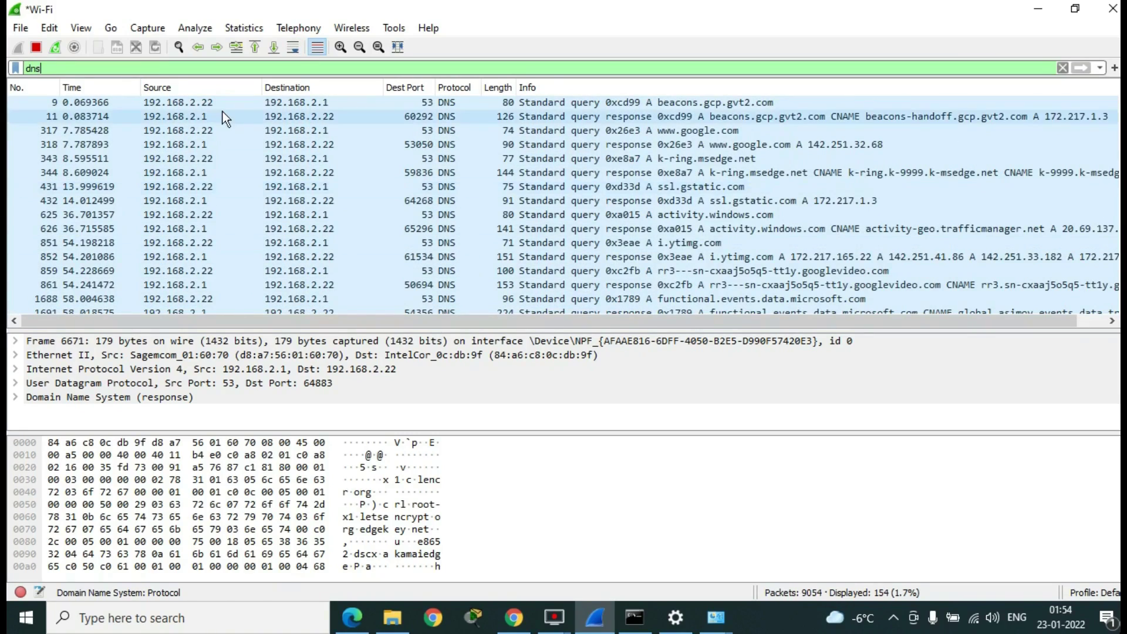
# Step: Apply the display filter ip.src==192.168.2.22, checking the address against the Wi-Fi adapter's IPv4 address in Command Prompt
pyautogui.click(189, 68)
pyautogui.hotkey('ctrl', 'a')
pyautogui.press('BackSpace')
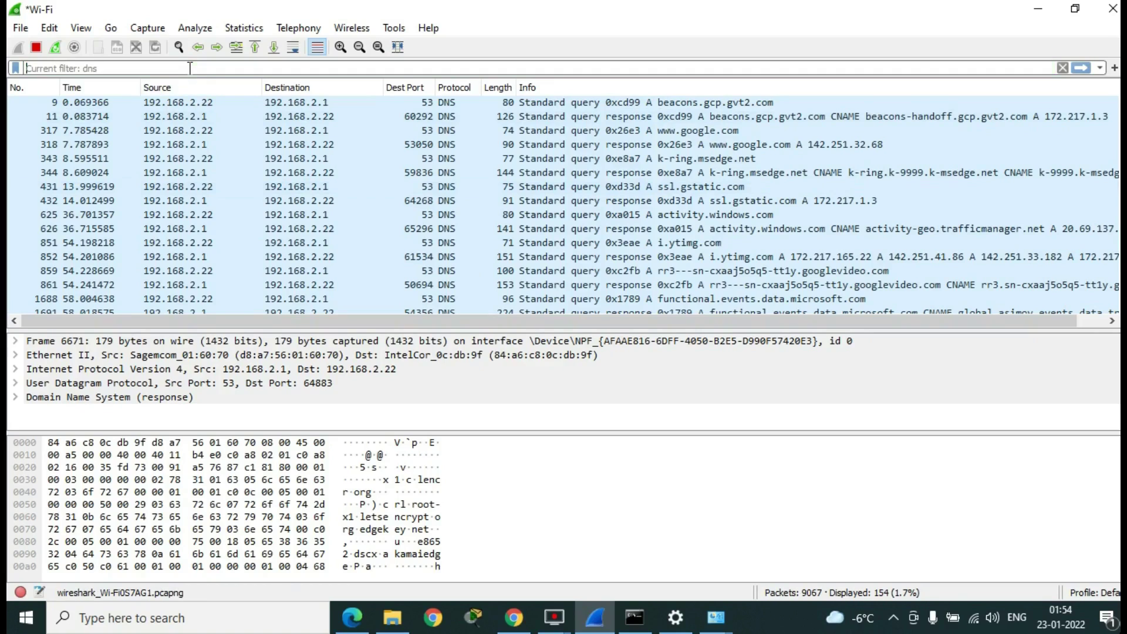
pyautogui.write('ip.s')
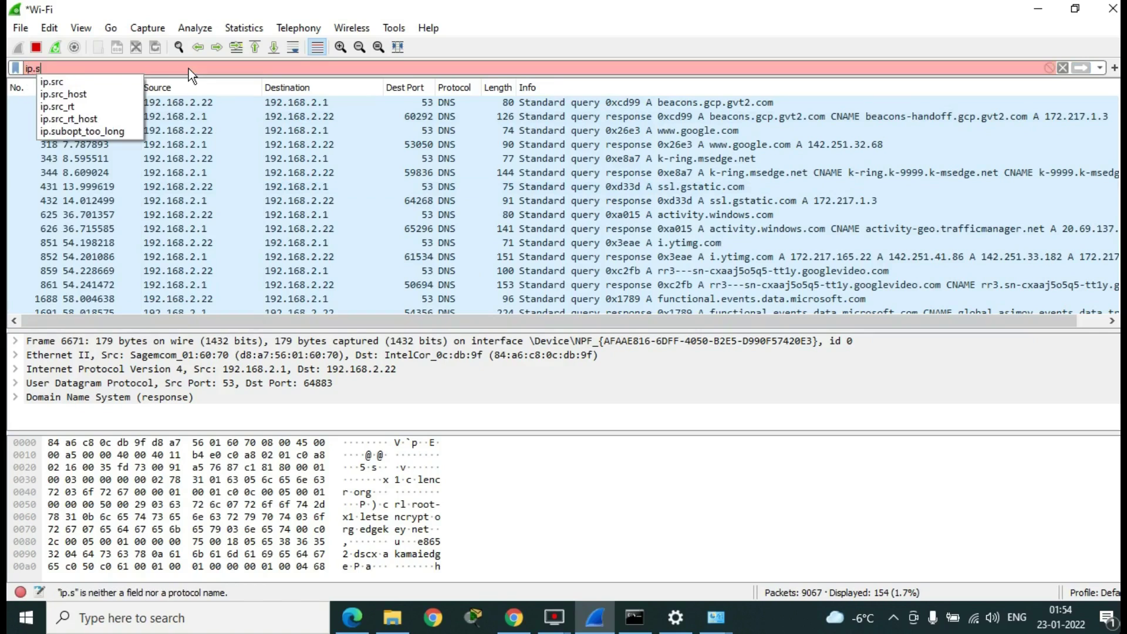
pyautogui.write('rc==')
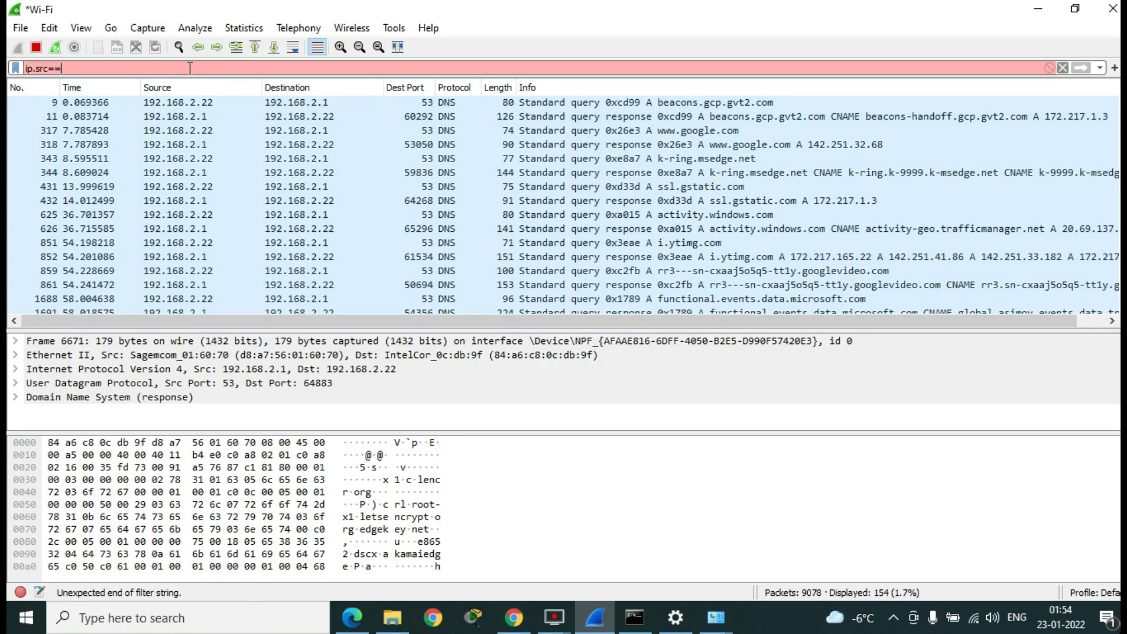
pyautogui.write('192.1')
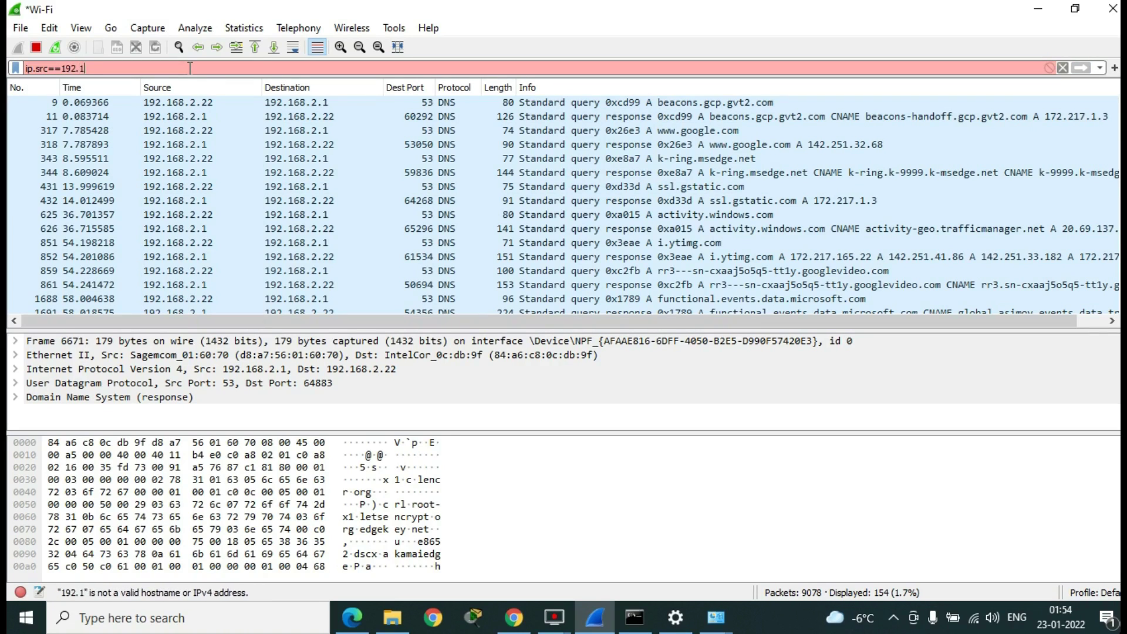
pyautogui.write('68.2.22')
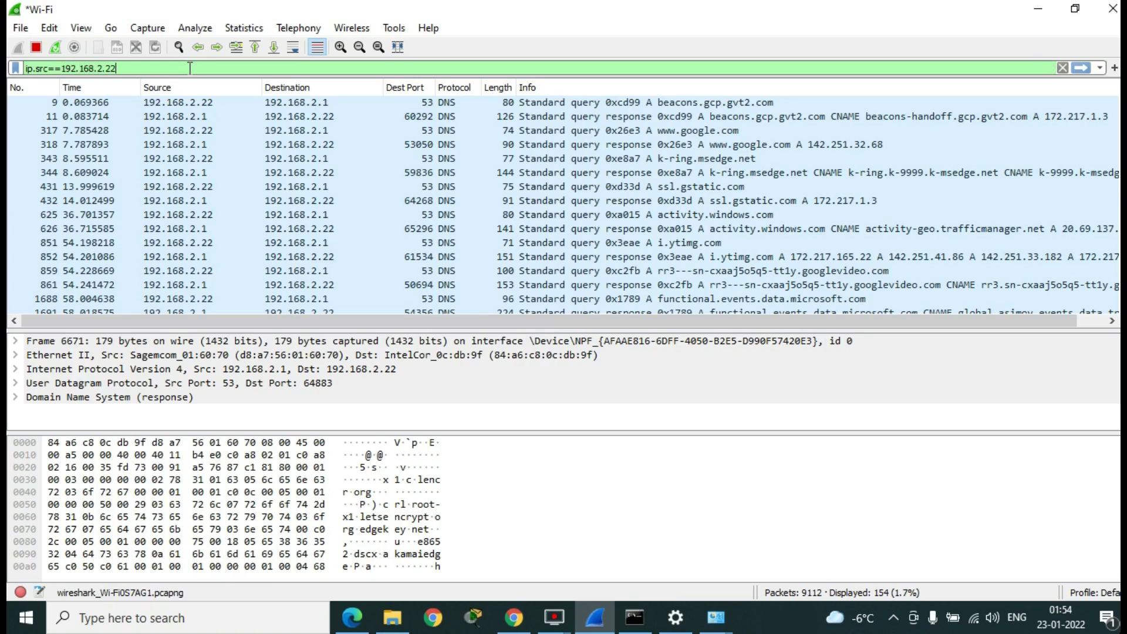
pyautogui.click(634, 617)
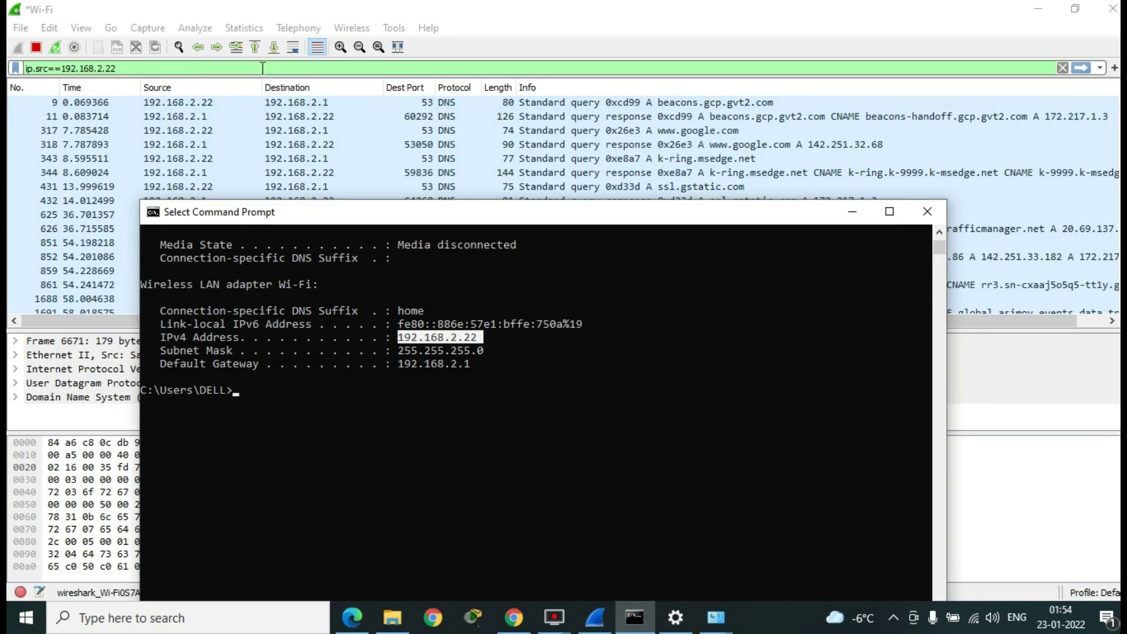
pyautogui.click(263, 68)
pyautogui.press('Return')
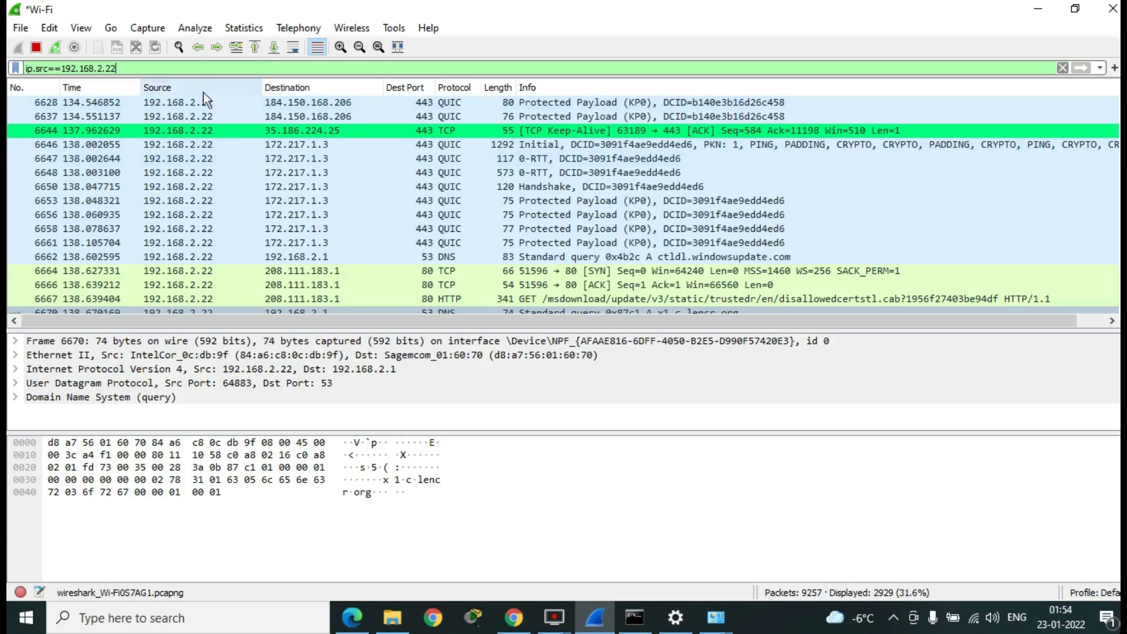
# Step: Look through the packets sent from 192.168.2.22 and stop the Wi-Fi capture
pyautogui.scroll(-20, 308, 212)
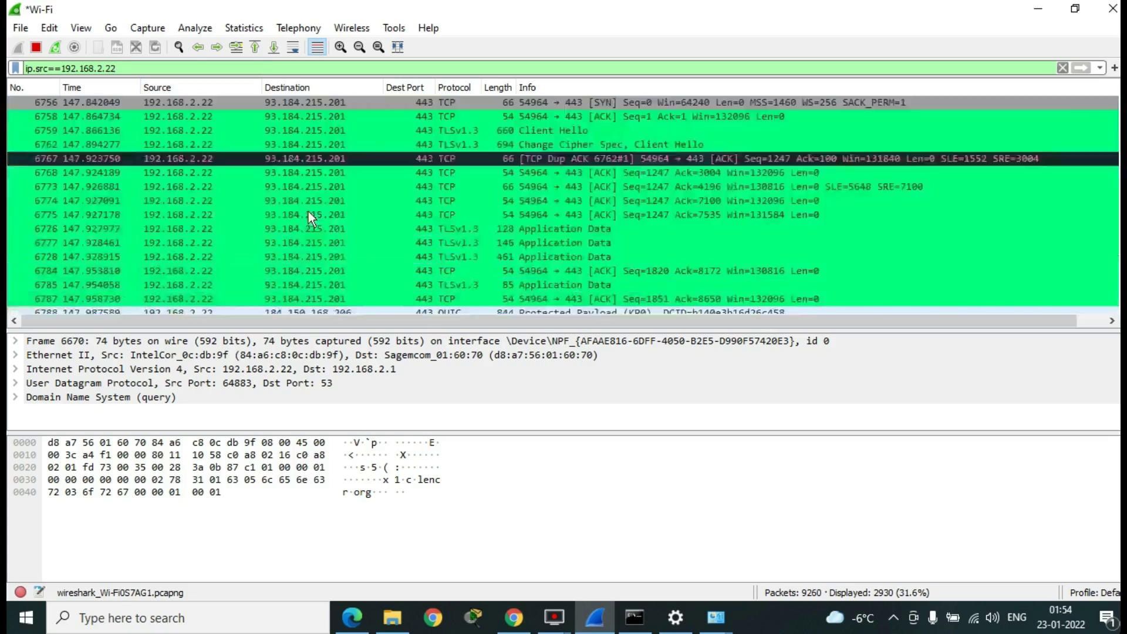
pyautogui.scroll(-20, 308, 211)
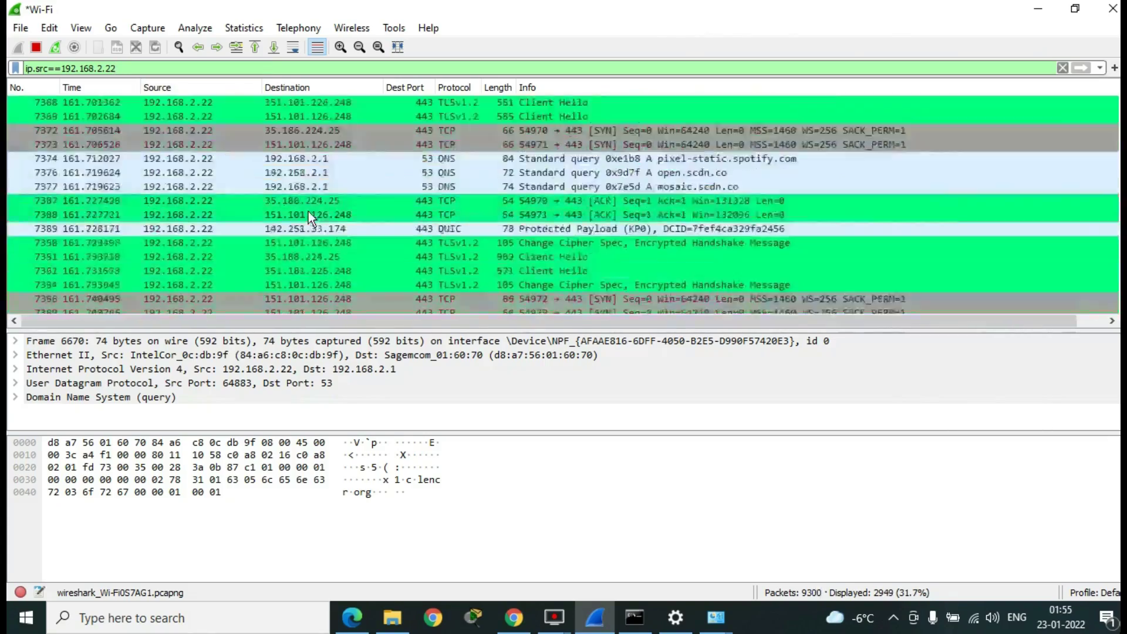
pyautogui.scroll(-12, 308, 212)
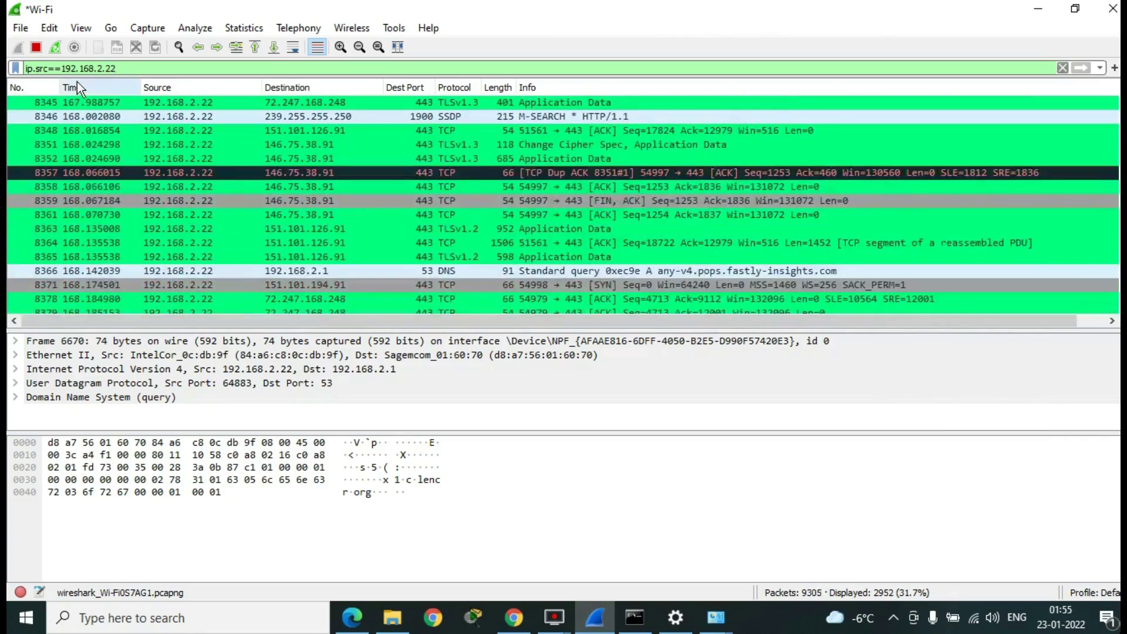
pyautogui.click(37, 47)
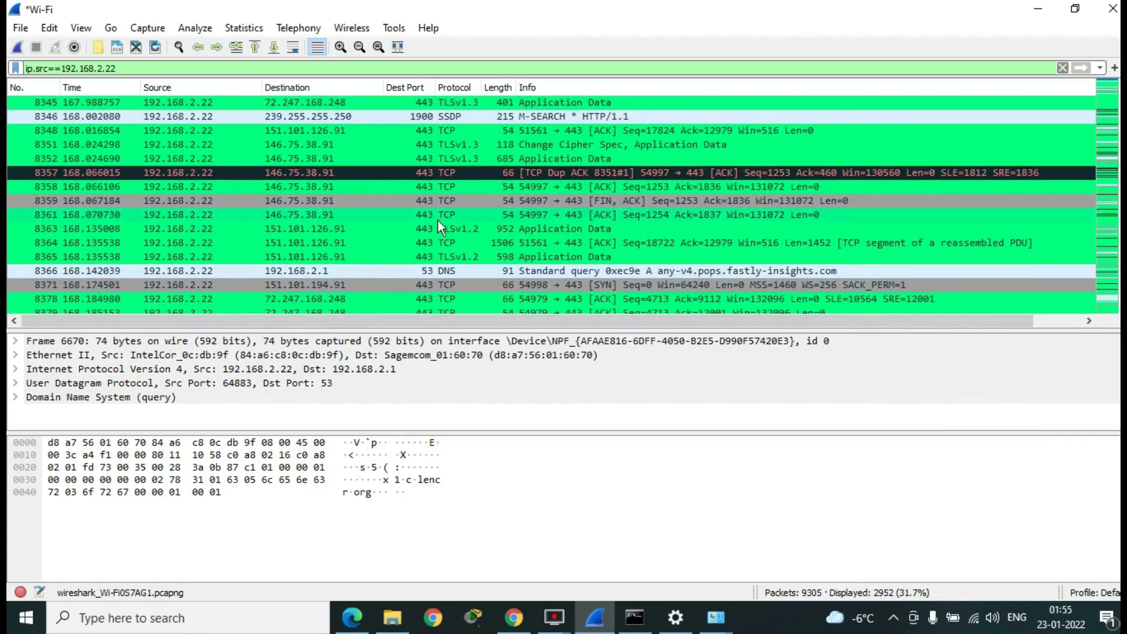
pyautogui.scroll(-20, 438, 220)
pyautogui.scroll(-20, 440, 226)
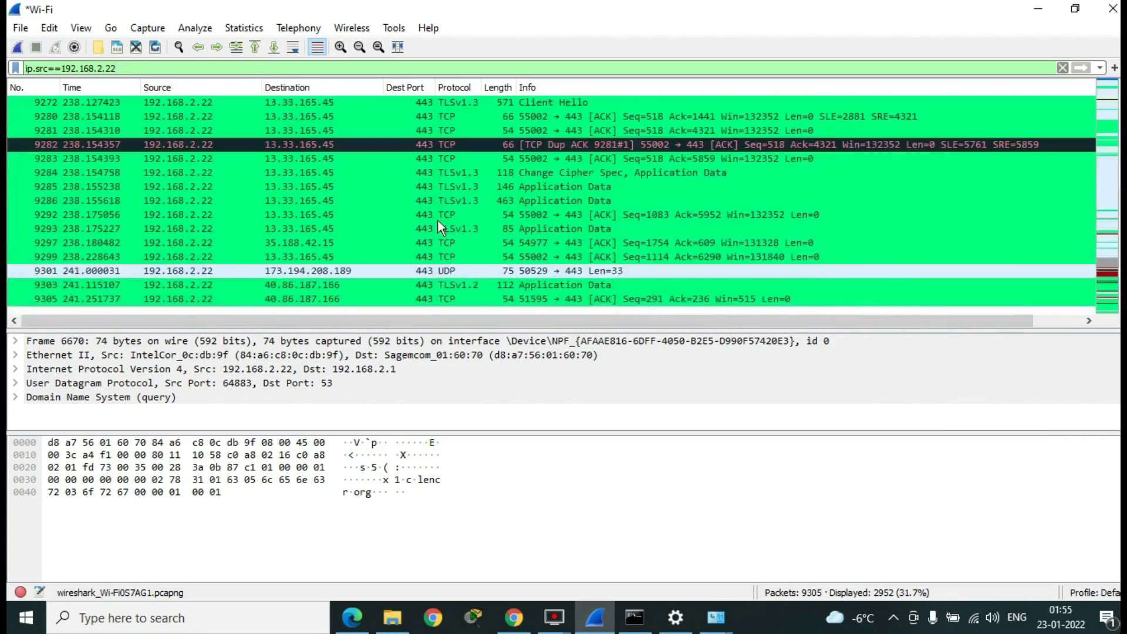
pyautogui.moveTo(1120, 473)
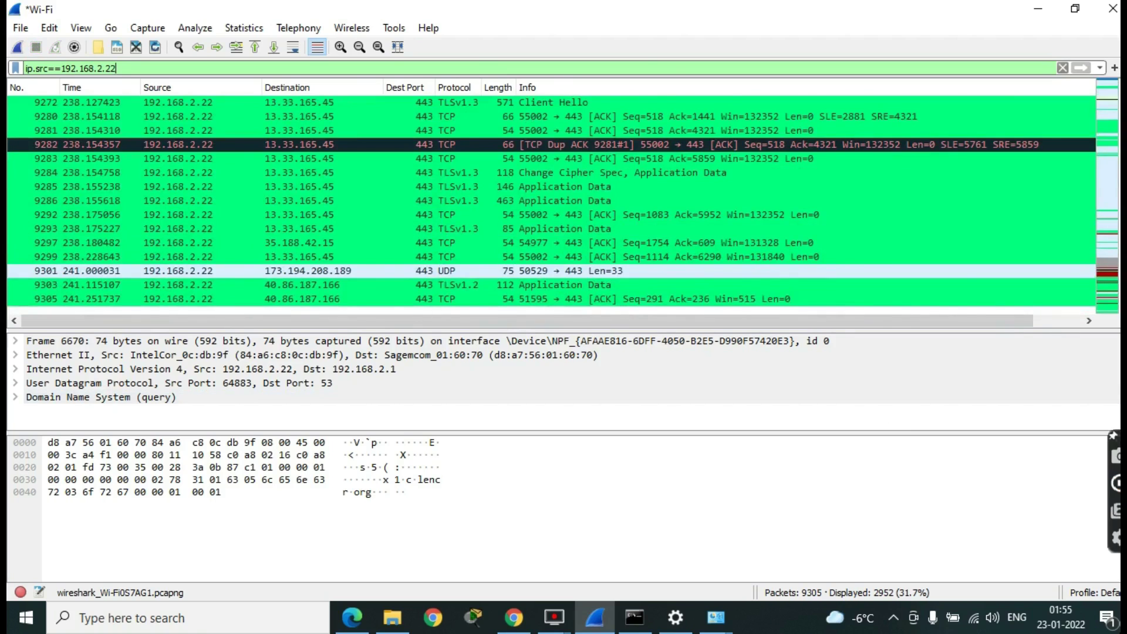
# Step: Open the Test capture file from the Downloads folder
pyautogui.click(21, 27)
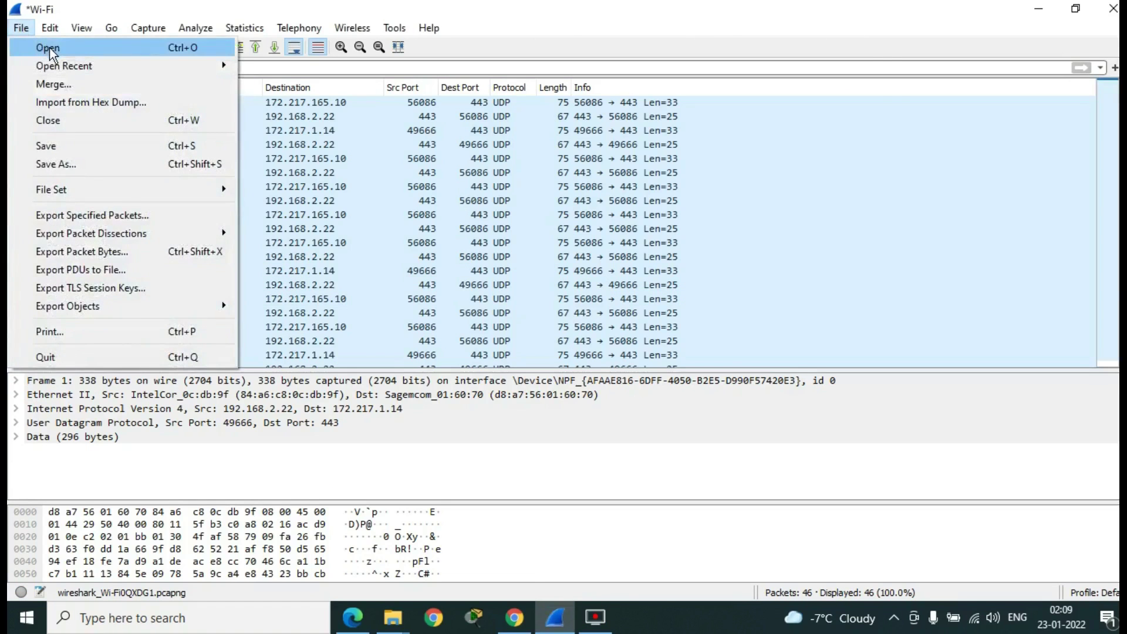
pyautogui.click(49, 47)
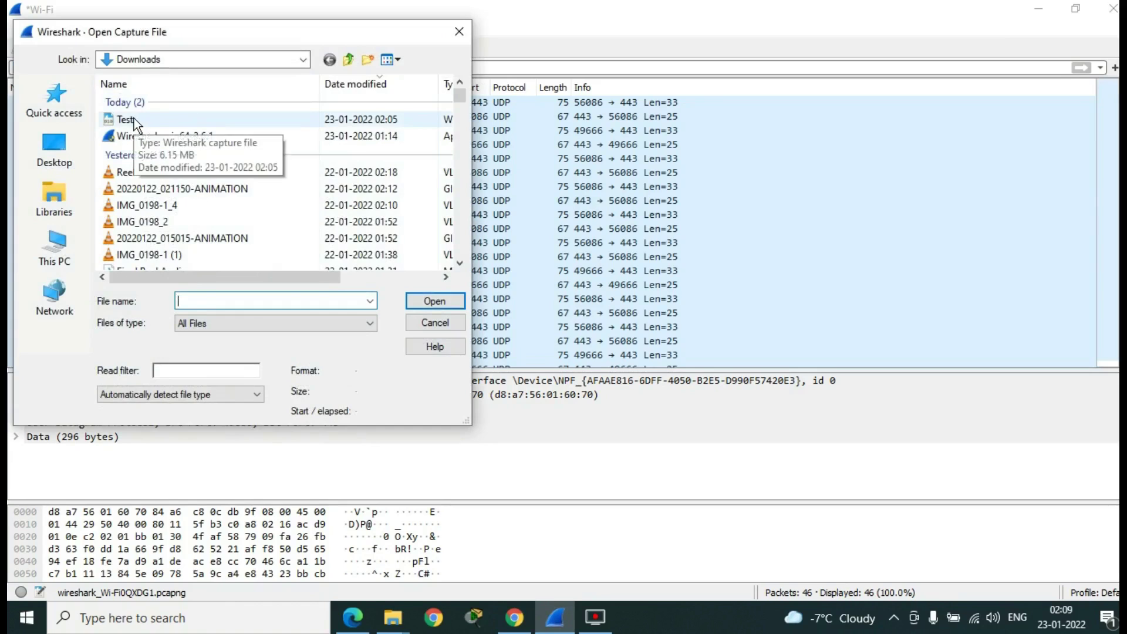
pyautogui.doubleClick(134, 118)
pyautogui.click(615, 334)
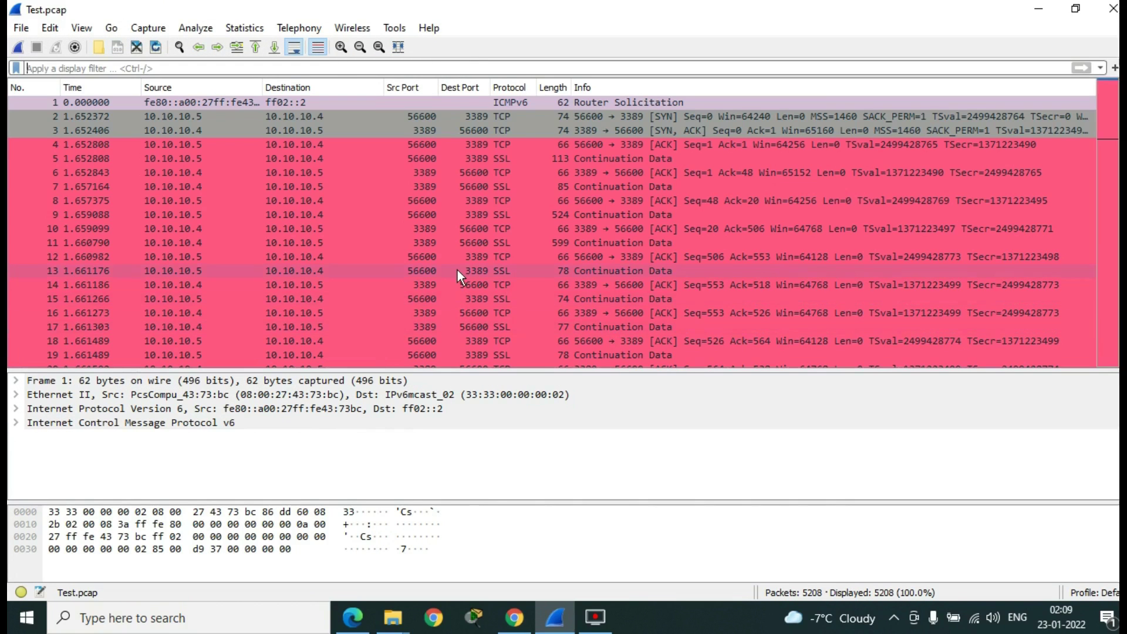
# Step: Apply the display filter http to the packets in Test.pcap
pyautogui.click(142, 69)
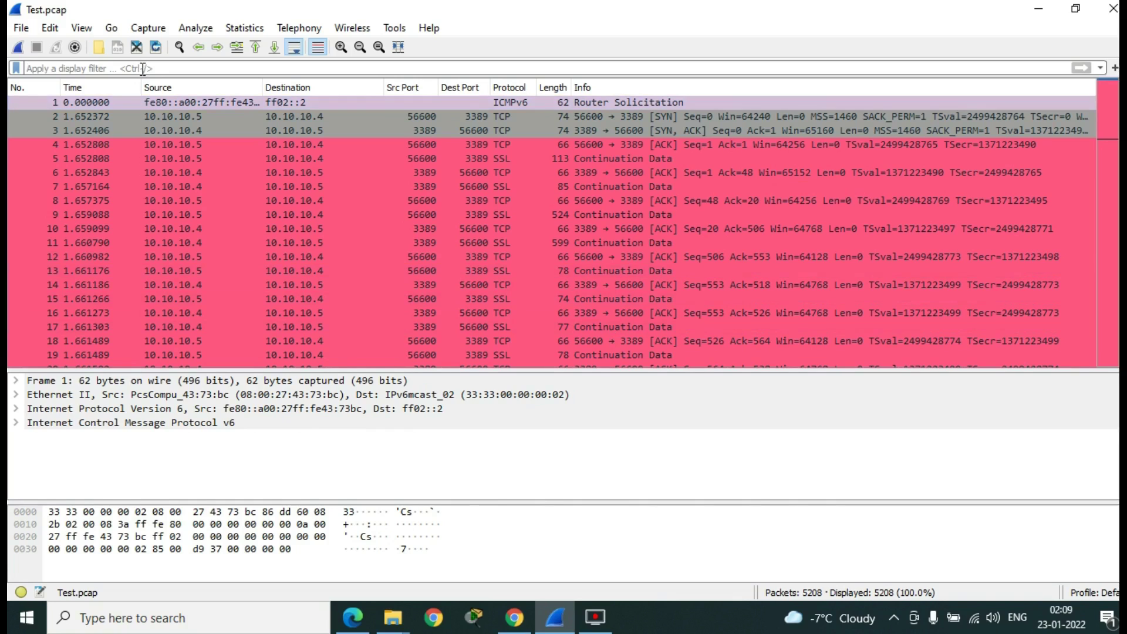
pyautogui.write('http')
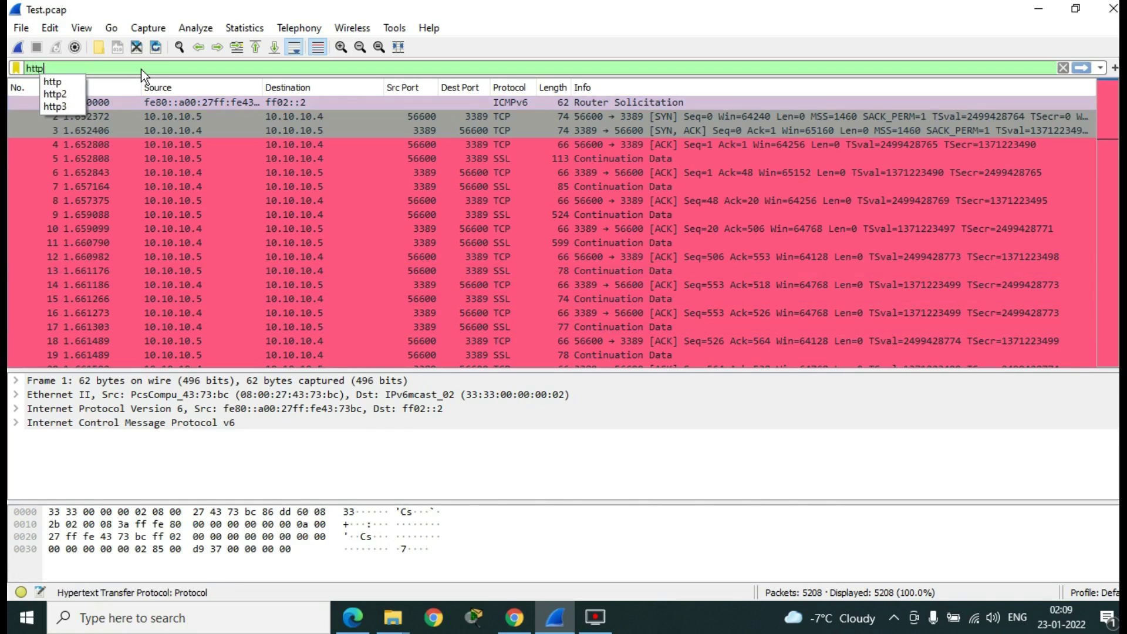
pyautogui.press('Return')
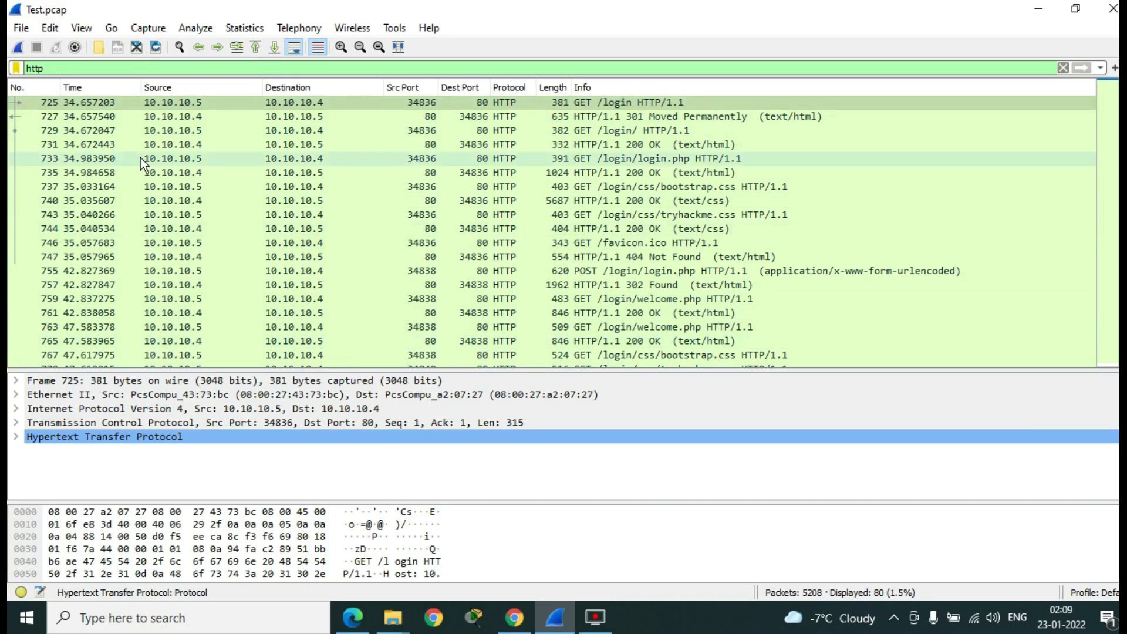
# Step: Replace the http display filter with tcp.port == 80 || udp.port == 80 and apply it to the packets in Test.pcap
pyautogui.press('BackSpace')
pyautogui.press('BackSpace')
pyautogui.press('BackSpace')
pyautogui.press('BackSpace')
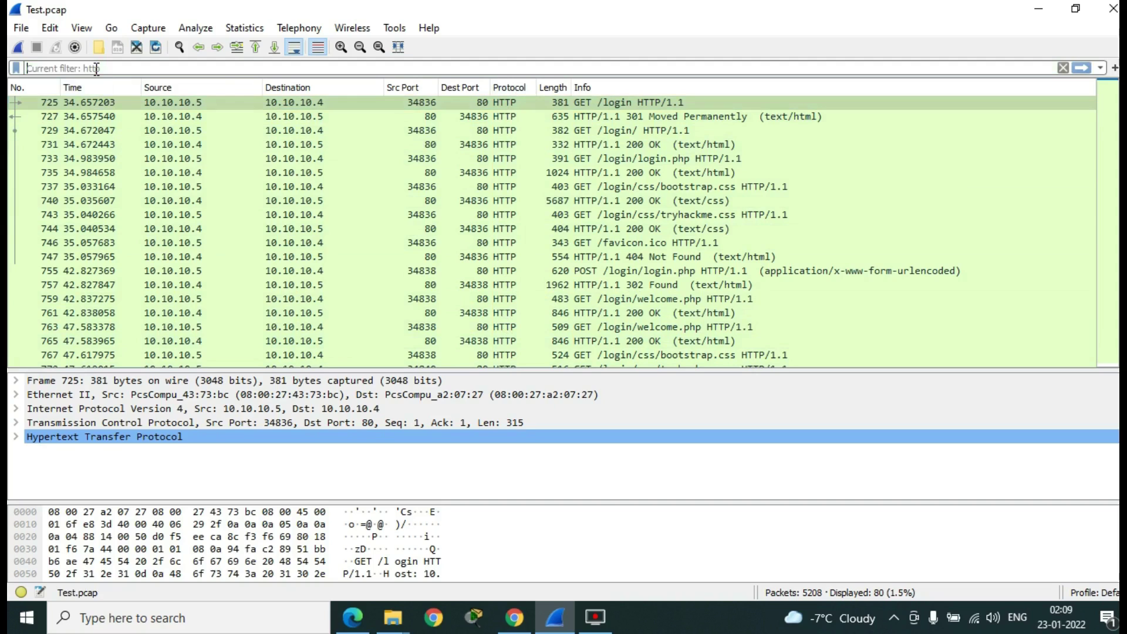
pyautogui.write('tcp.po')
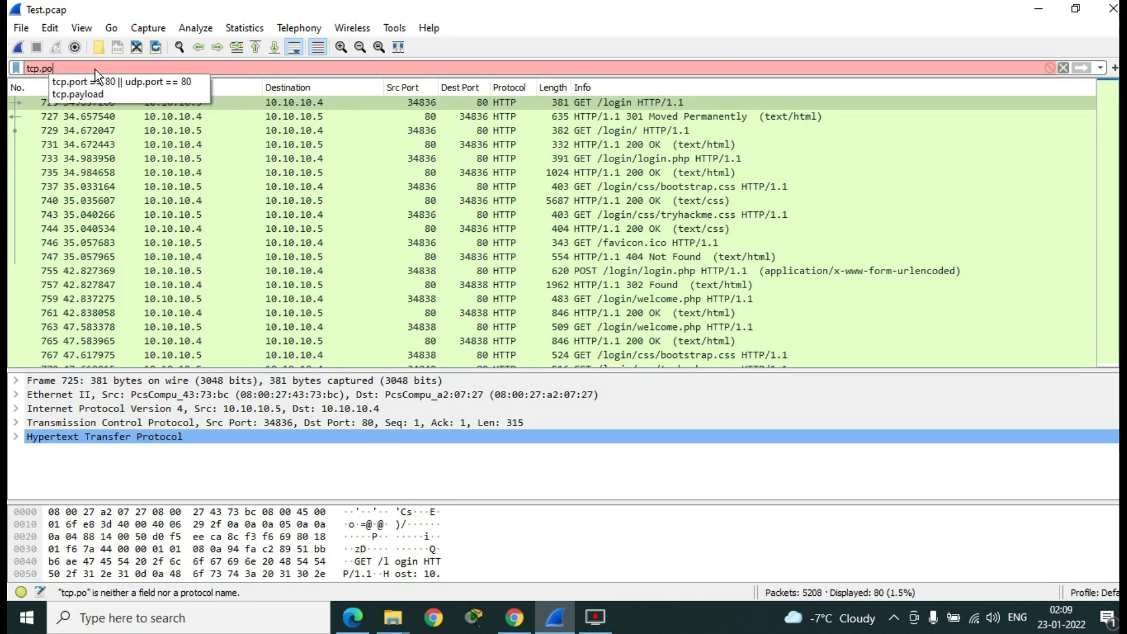
pyautogui.press('Down')
pyautogui.press('Return')
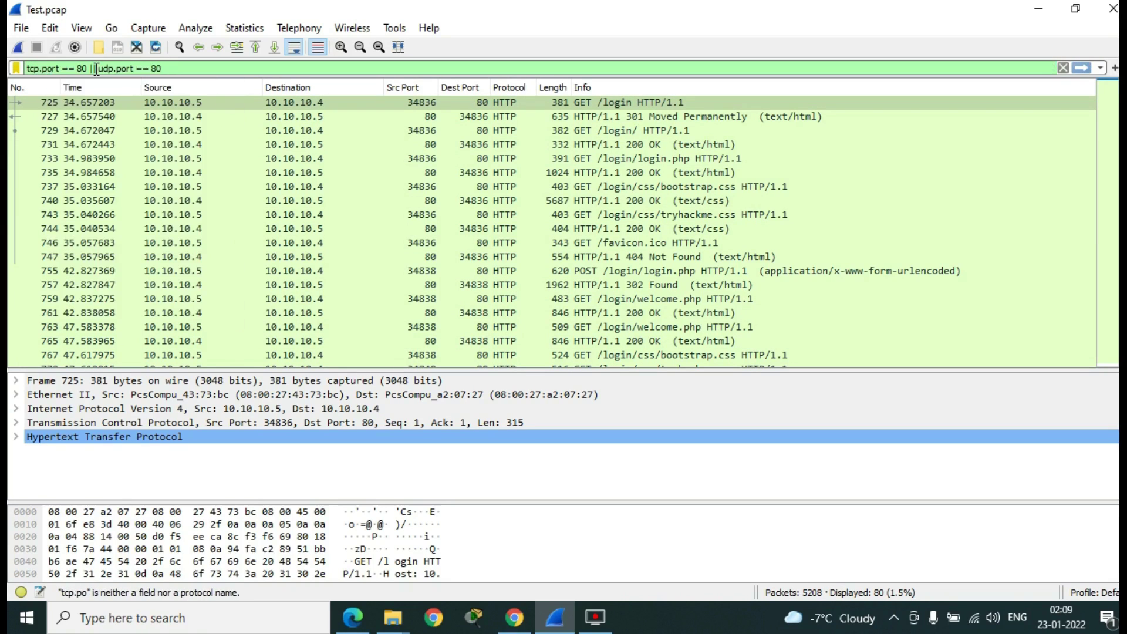
pyautogui.press('Return')
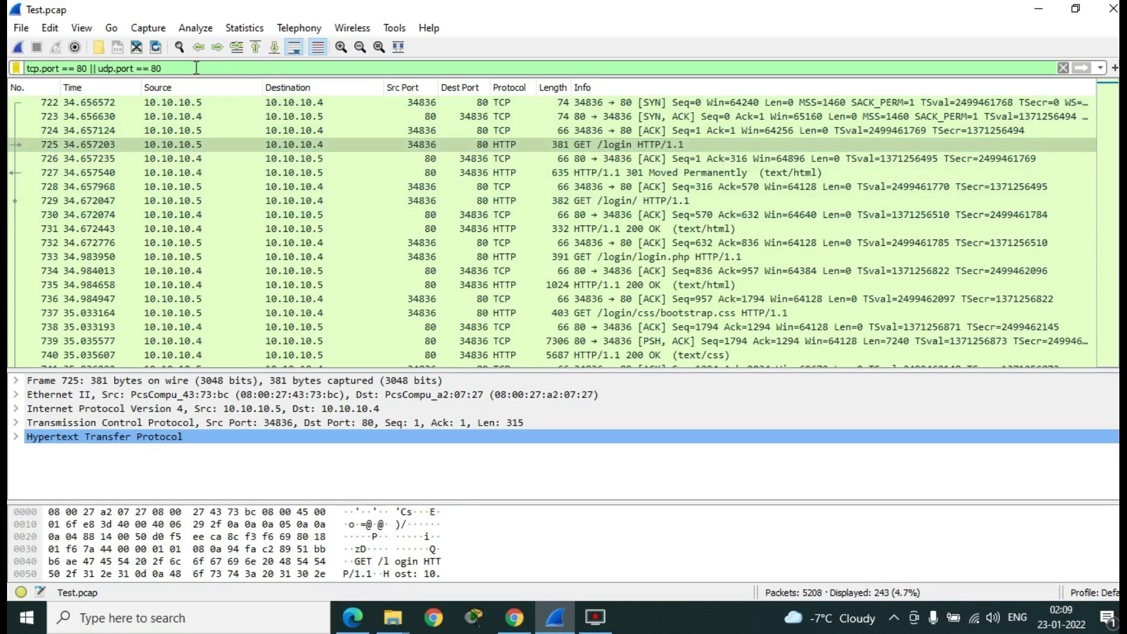
# Step: Clear the current display filter and apply udp.port==53 to show the DNS packets
pyautogui.hotkey('ctrl', 'a')
pyautogui.press('BackSpace')
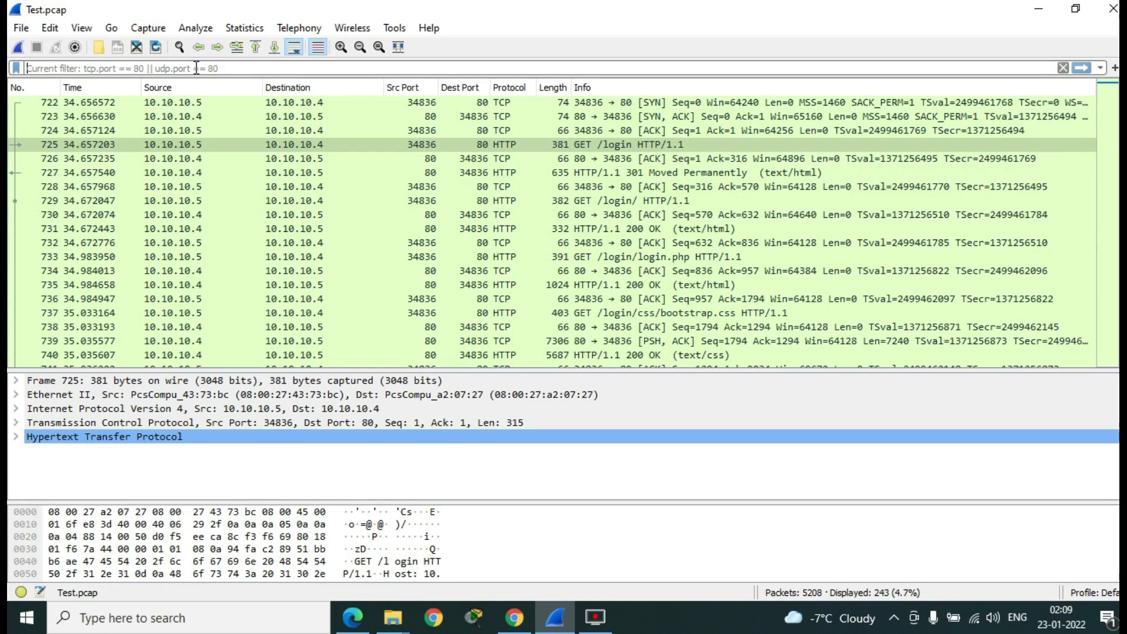
pyautogui.write('udp.po')
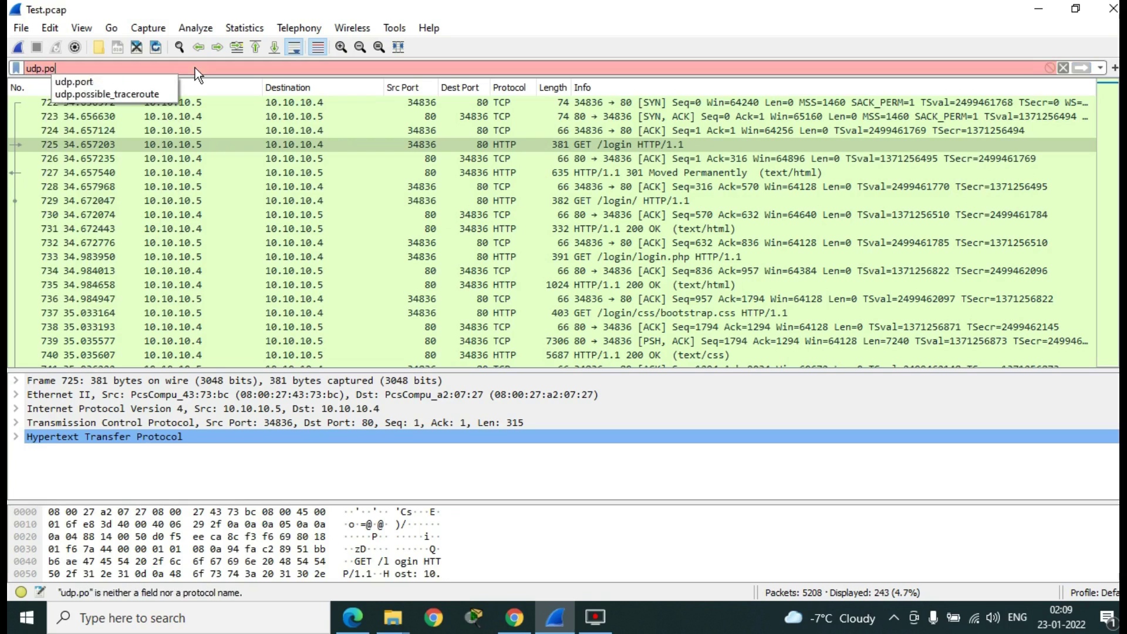
pyautogui.press('Down')
pyautogui.press('Return')
pyautogui.write('==')
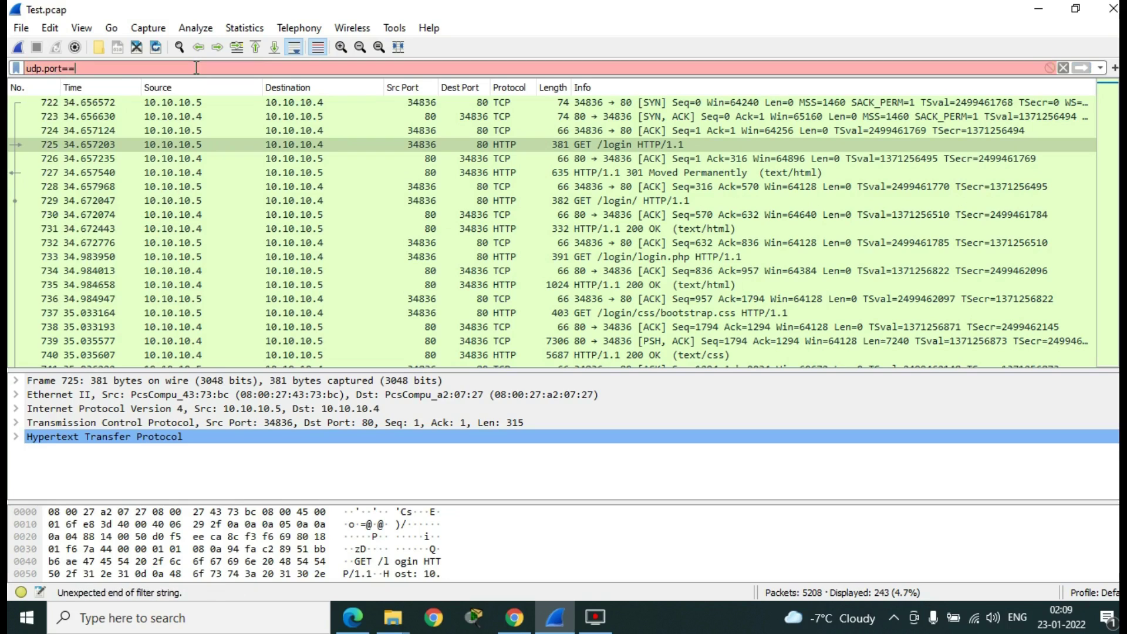
pyautogui.write('53')
pyautogui.press('Return')
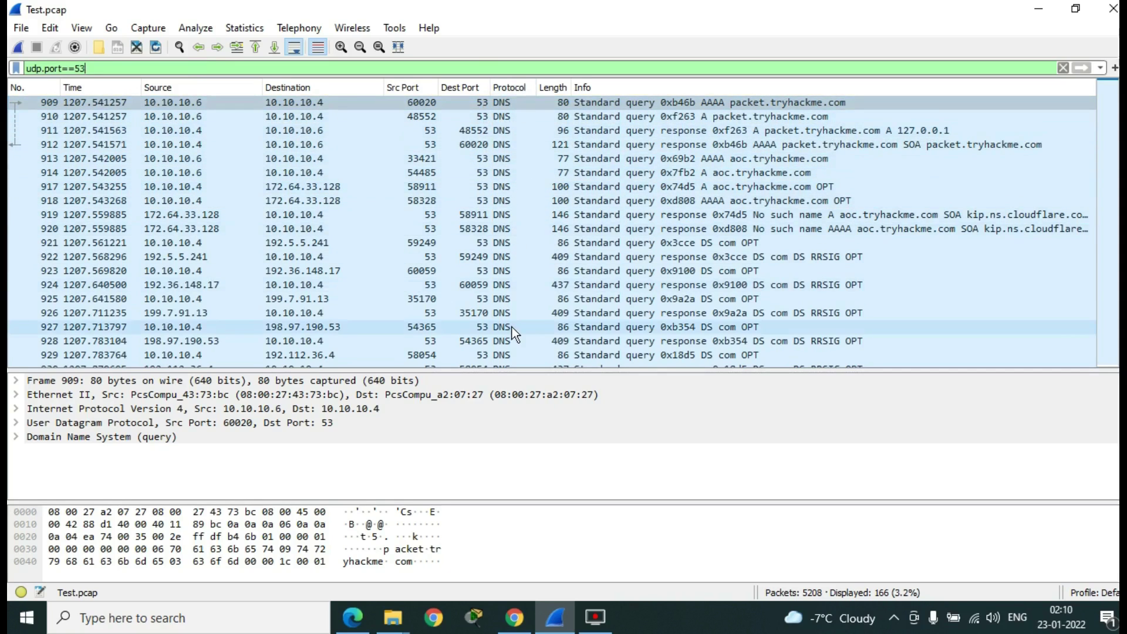
# Step: Replace the display filter with tcp.port==3389 and apply it to the capture
pyautogui.tripleClick(198, 66)
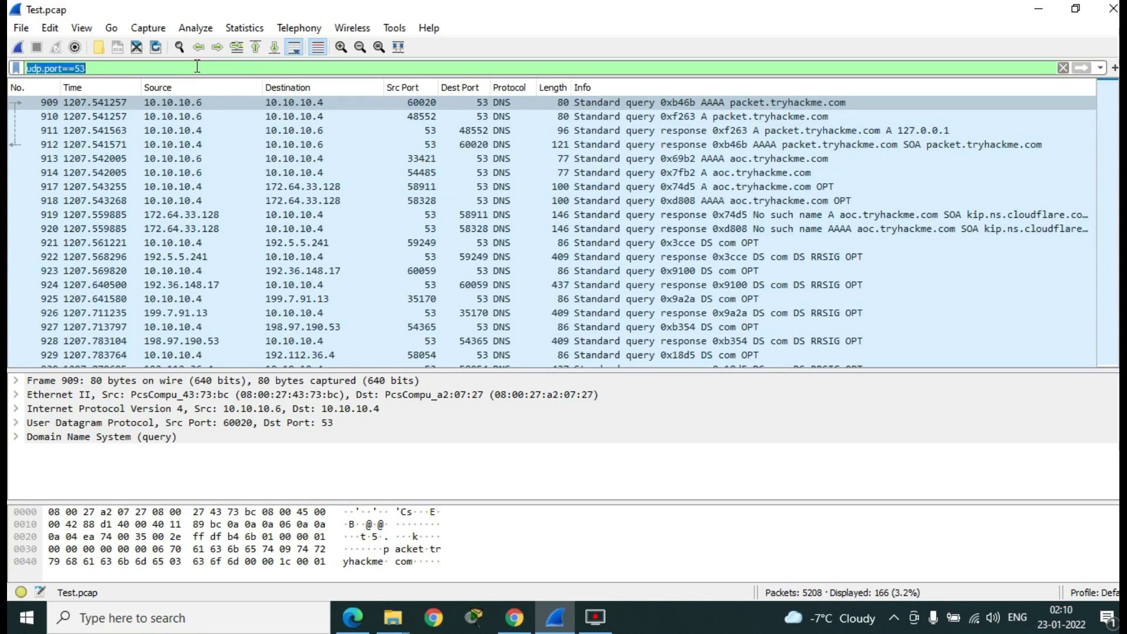
pyautogui.press('BackSpace')
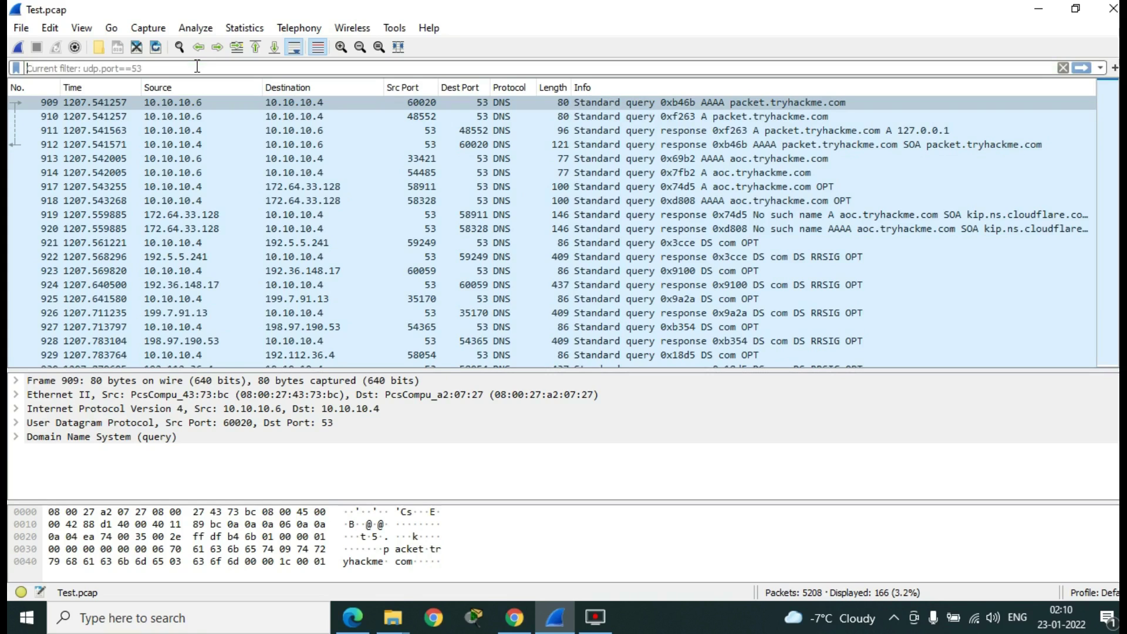
pyautogui.write('tc')
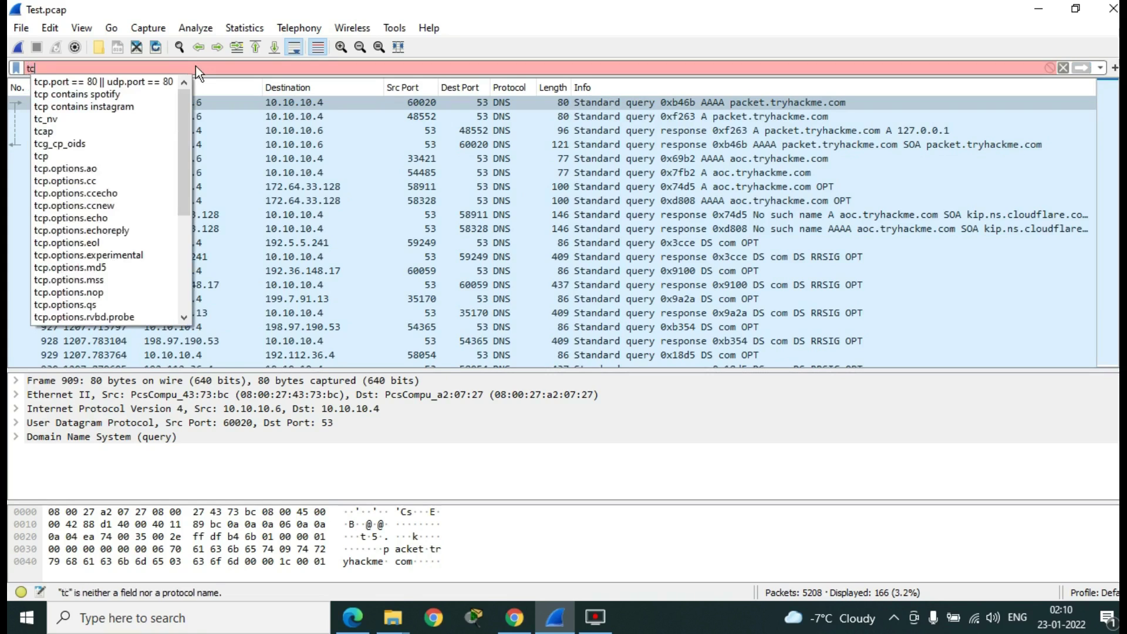
pyautogui.write('p.po')
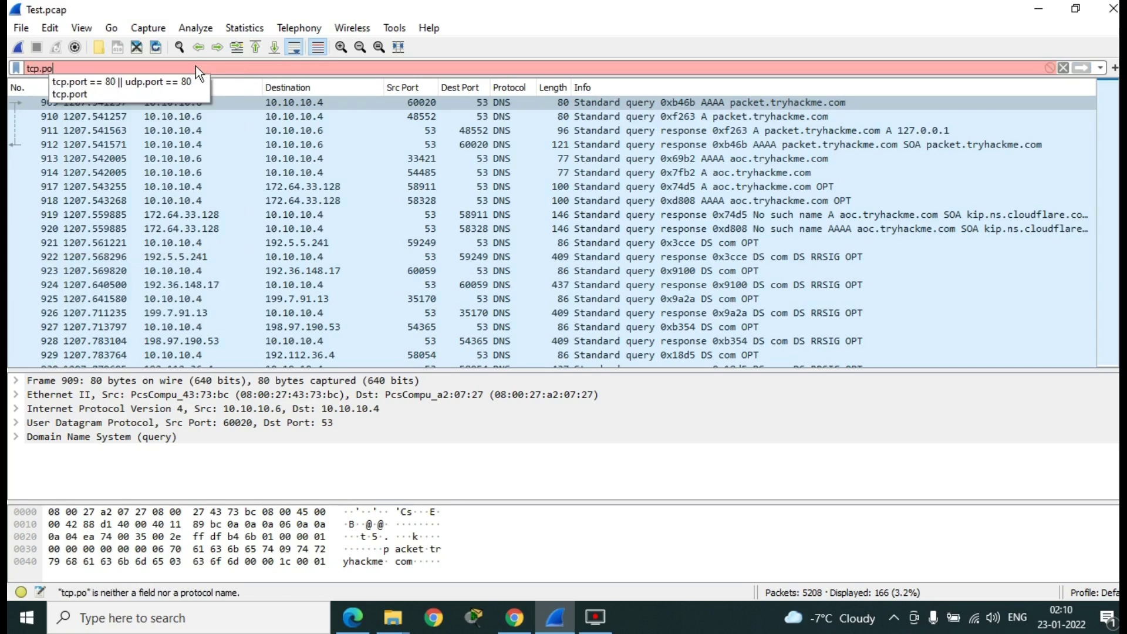
pyautogui.press('Down')
pyautogui.press('Down')
pyautogui.press('Return')
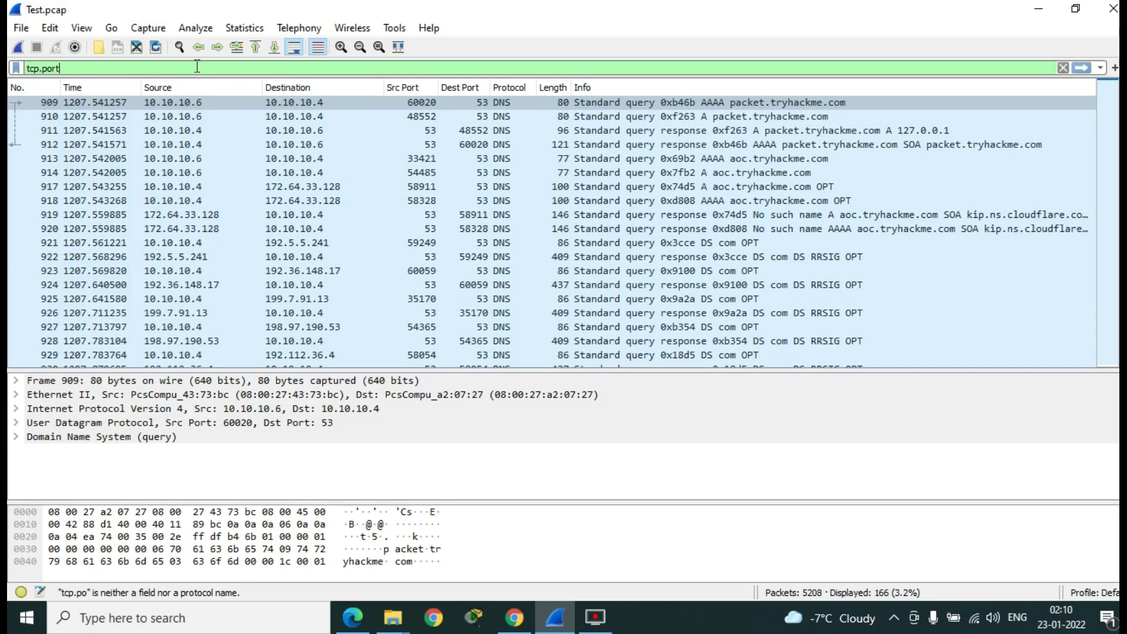
pyautogui.write('==3389')
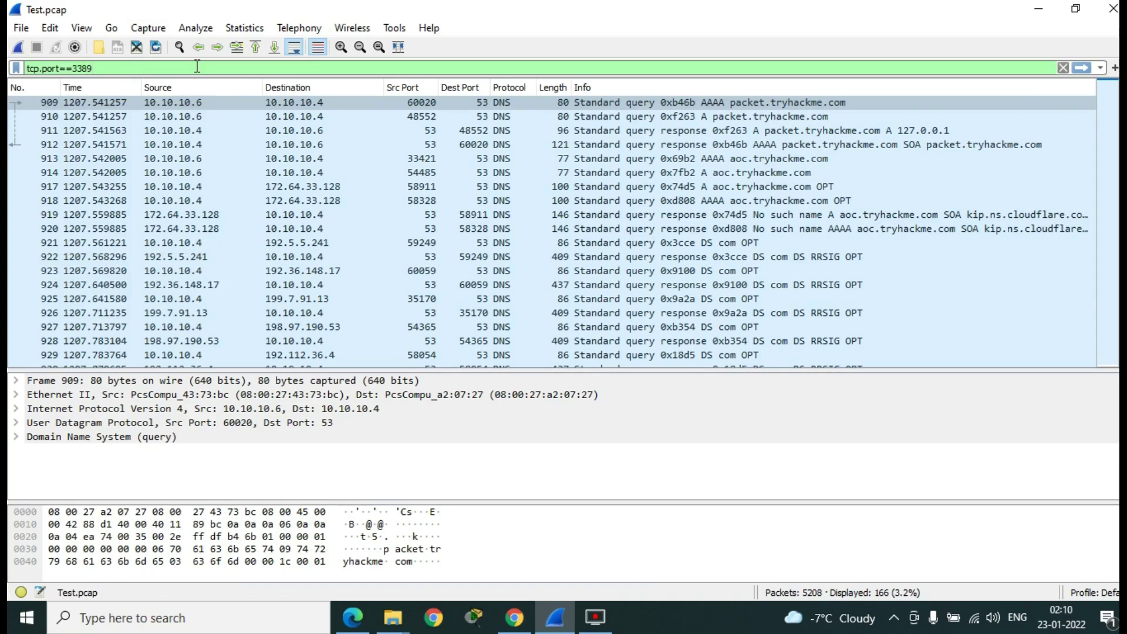
pyautogui.press('Return')
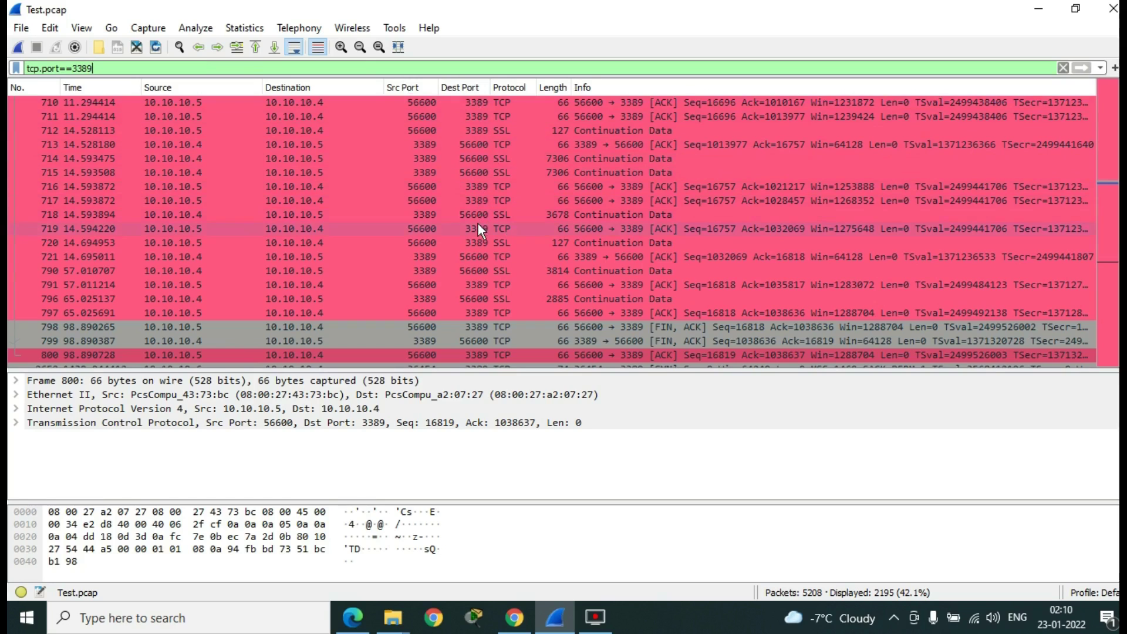
# Step: Clear the port filter and apply the display filter http.request.method==GET to show only HTTP GET requests
pyautogui.press('BackSpace')
pyautogui.press('BackSpace')
pyautogui.press('BackSpace')
pyautogui.press('BackSpace')
pyautogui.press('BackSpace')
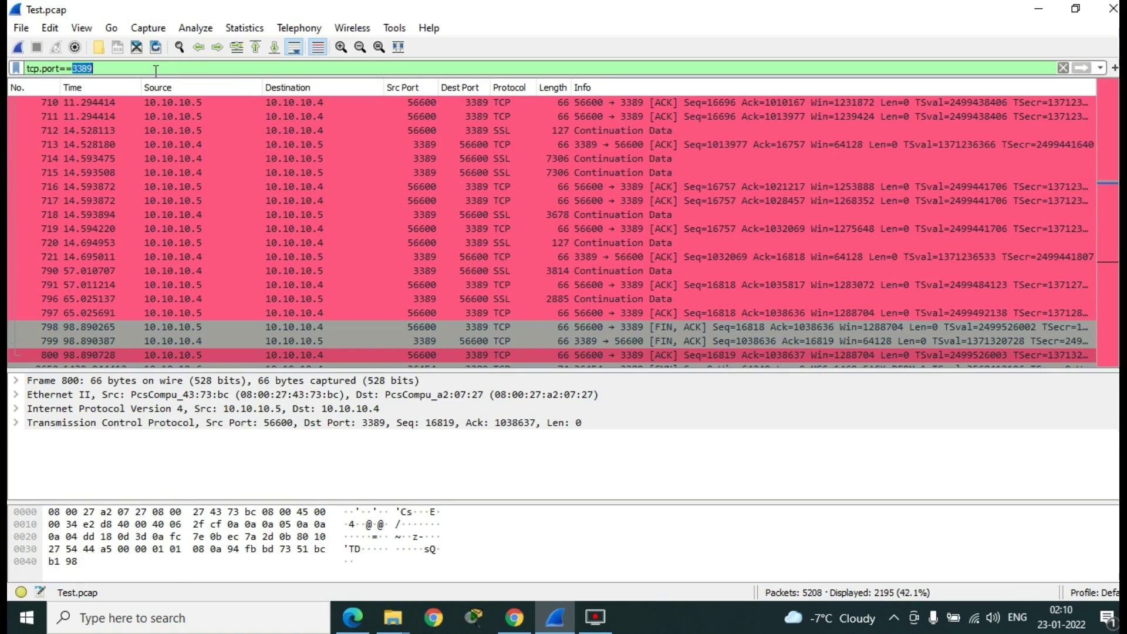
pyautogui.hotkey('ctrl', 'a')
pyautogui.press('BackSpace')
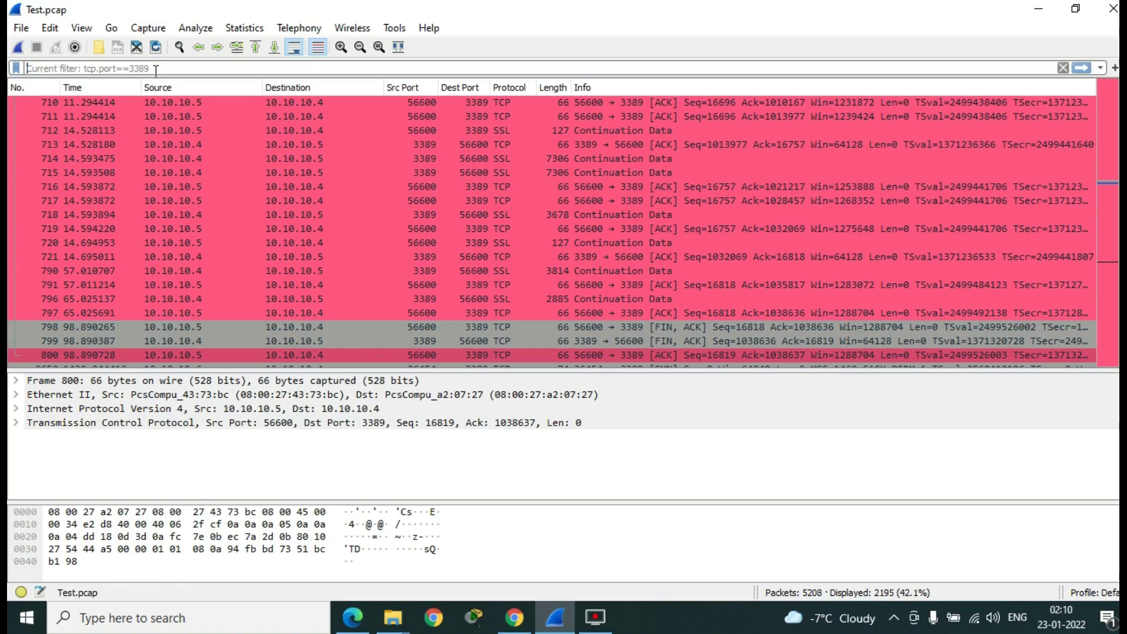
pyautogui.write('http.')
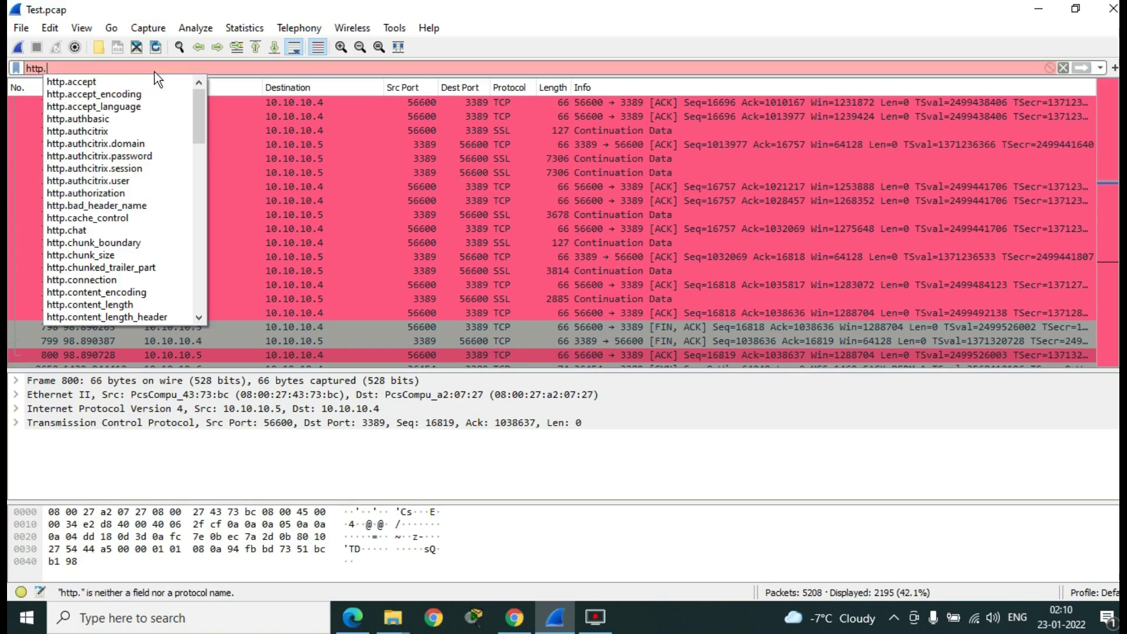
pyautogui.write('re.me')
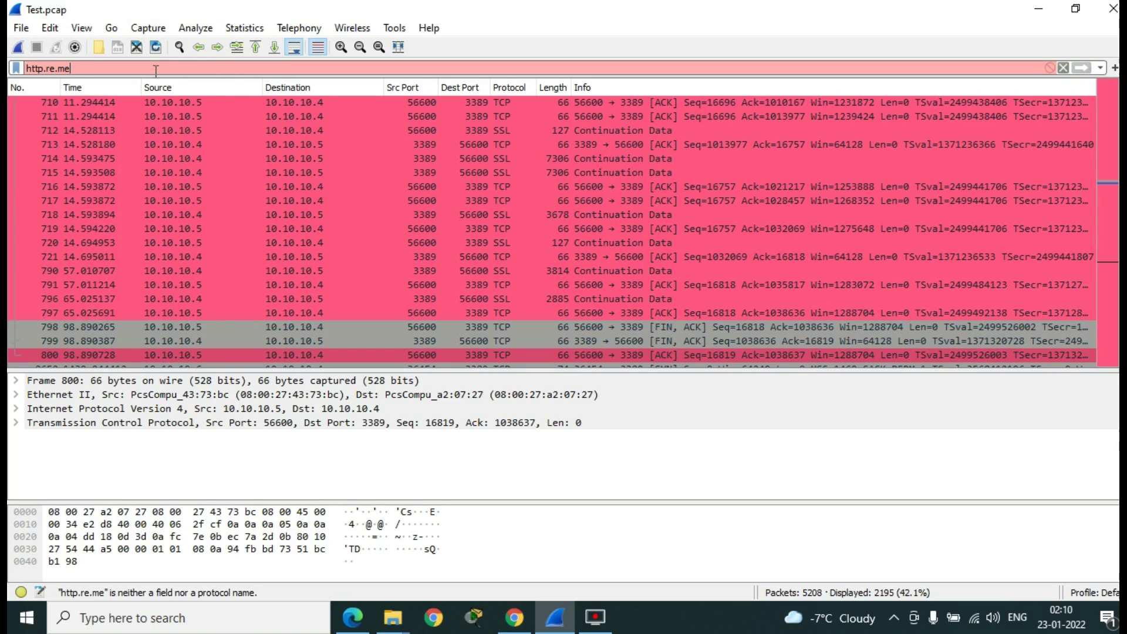
pyautogui.press('BackSpace')
pyautogui.press('Down')
pyautogui.press('Down')
pyautogui.press('Return')
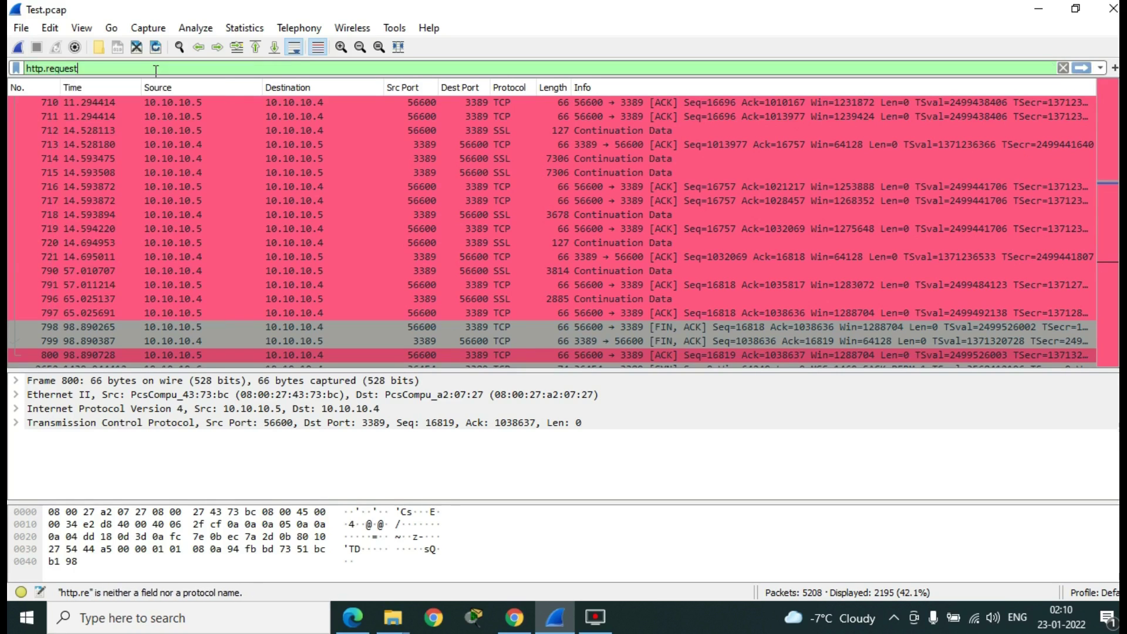
pyautogui.write('.')
pyautogui.write('me')
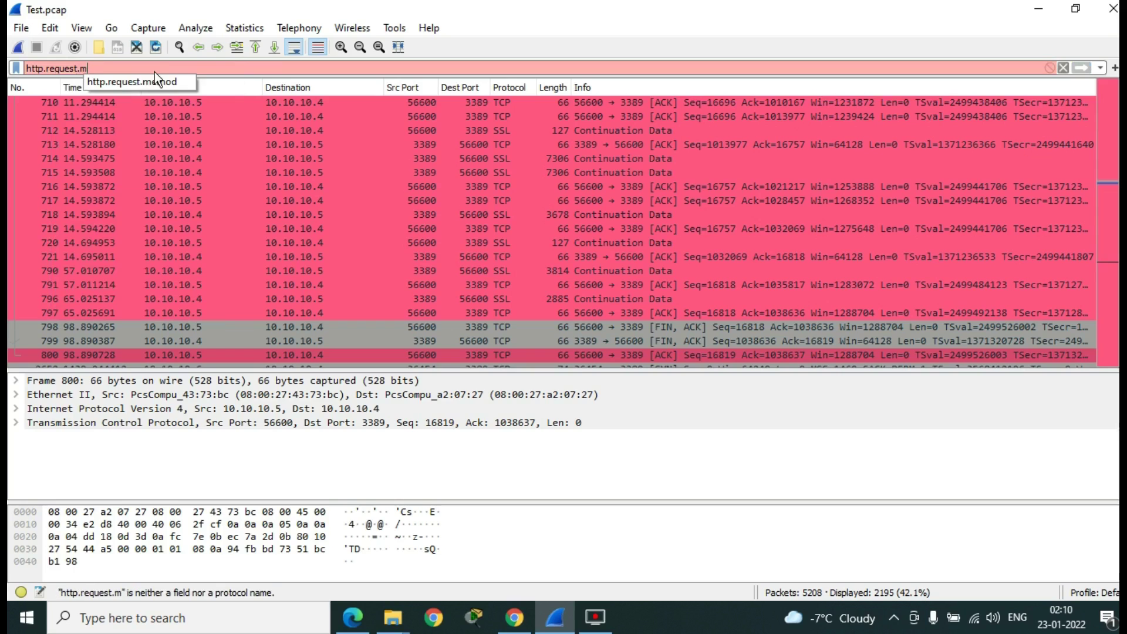
pyautogui.click(154, 81)
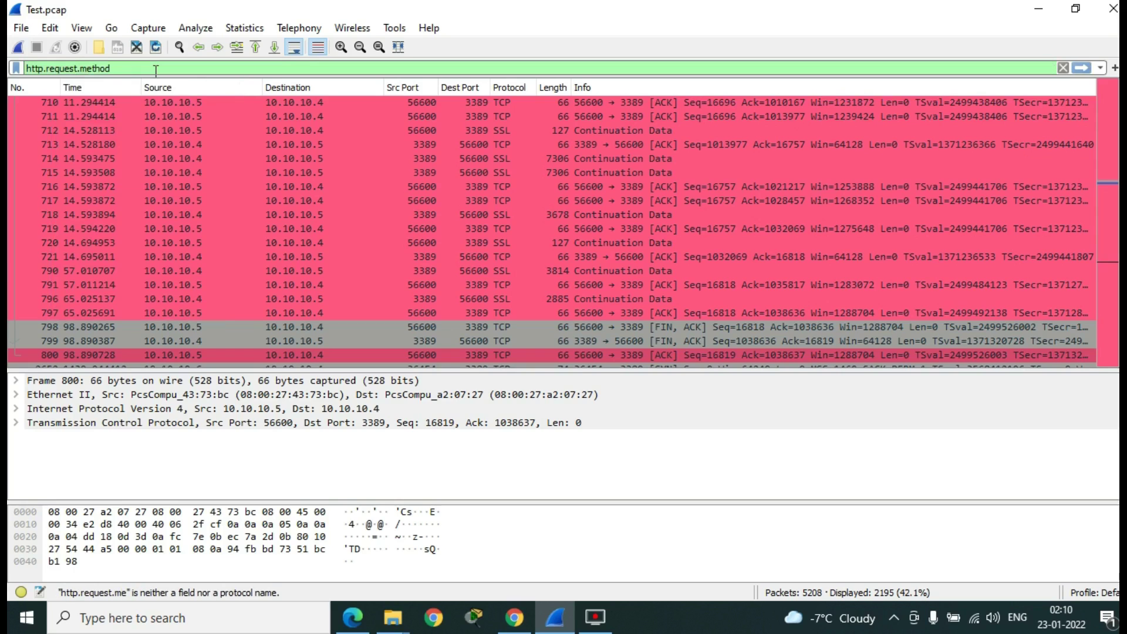
pyautogui.write('==GET')
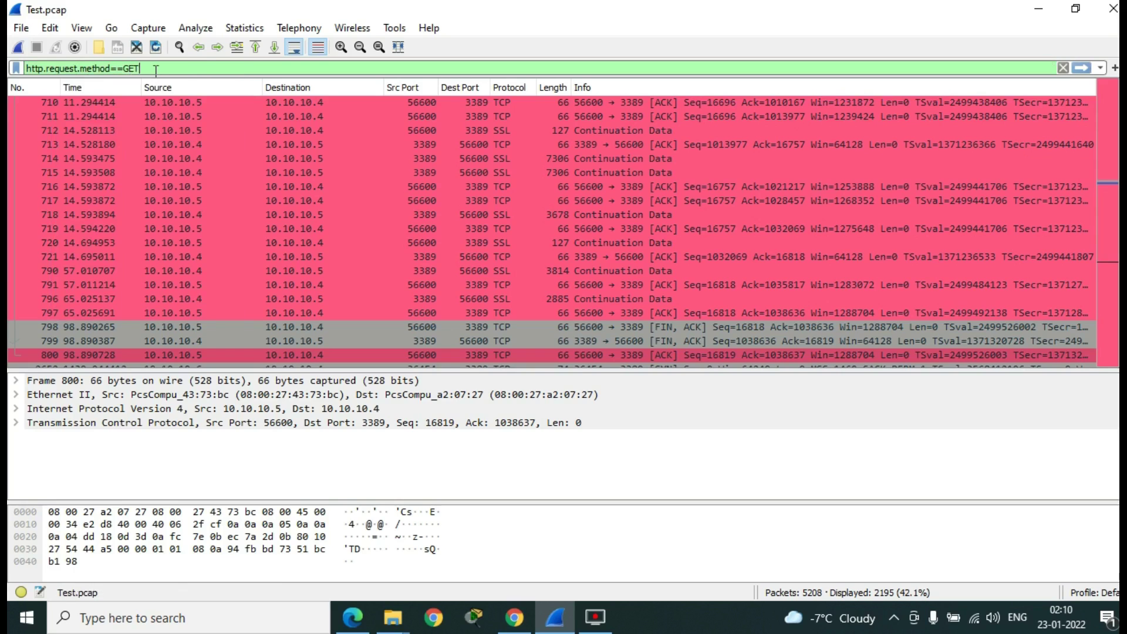
pyautogui.press('Return')
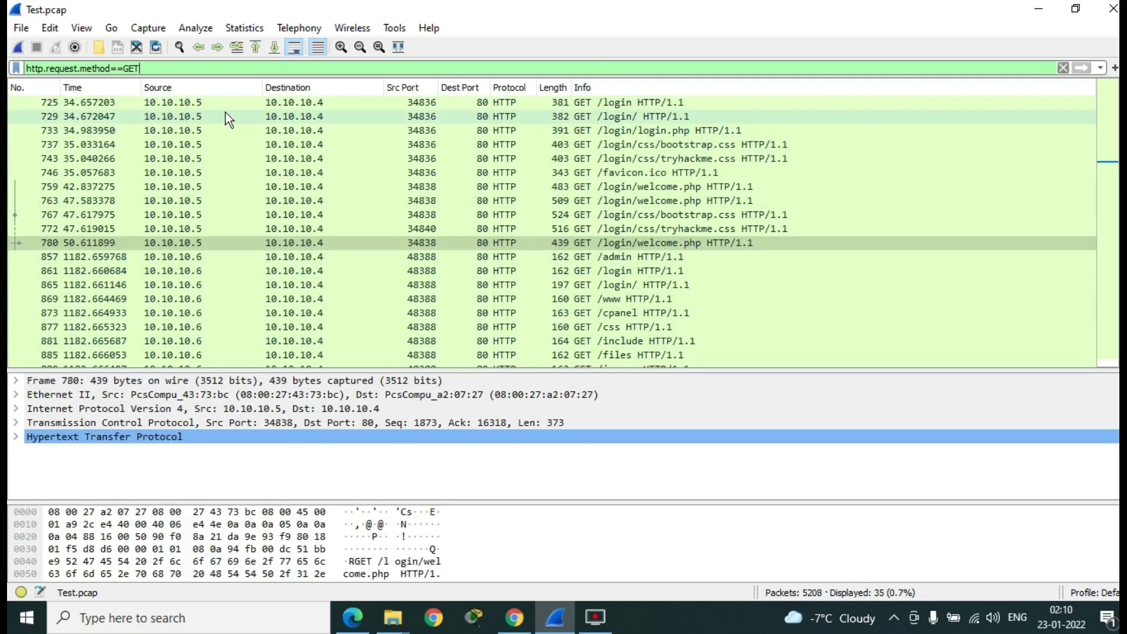
# Step: Change the request method in the display filter from GET to POST and apply it
pyautogui.press('BackSpace')
pyautogui.press('BackSpace')
pyautogui.press('BackSpace')
pyautogui.write('POST')
pyautogui.press('Return')
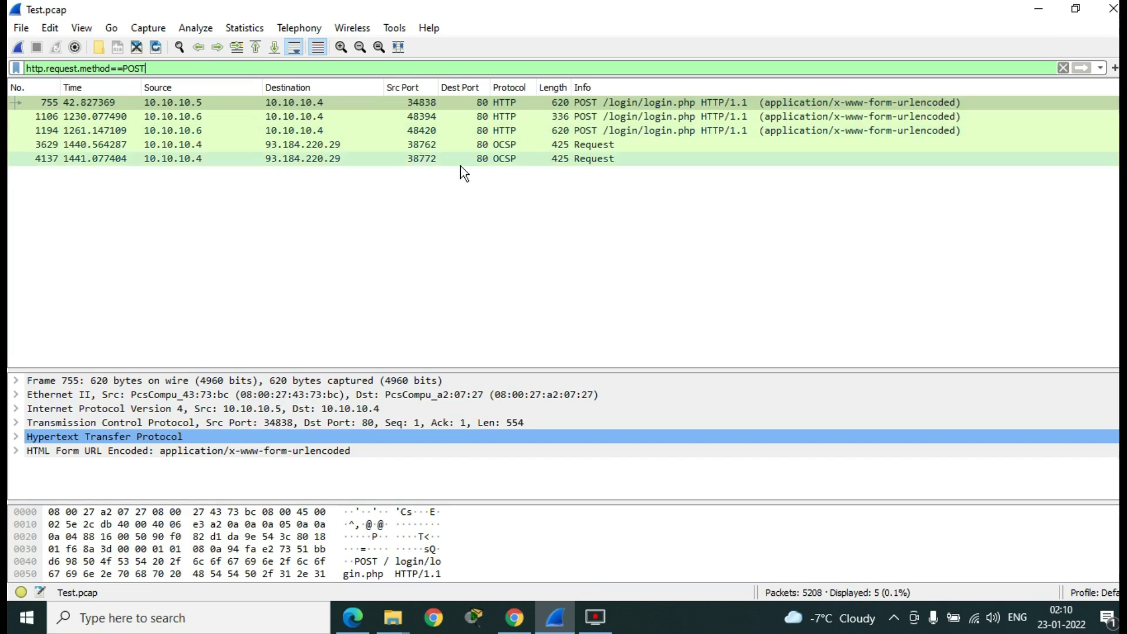
# Step: Select packet 1106 among the POST requests, and jump to the first and last packets of the filtered list
pyautogui.moveTo(649, 118); pyautogui.dragTo(592, 154)
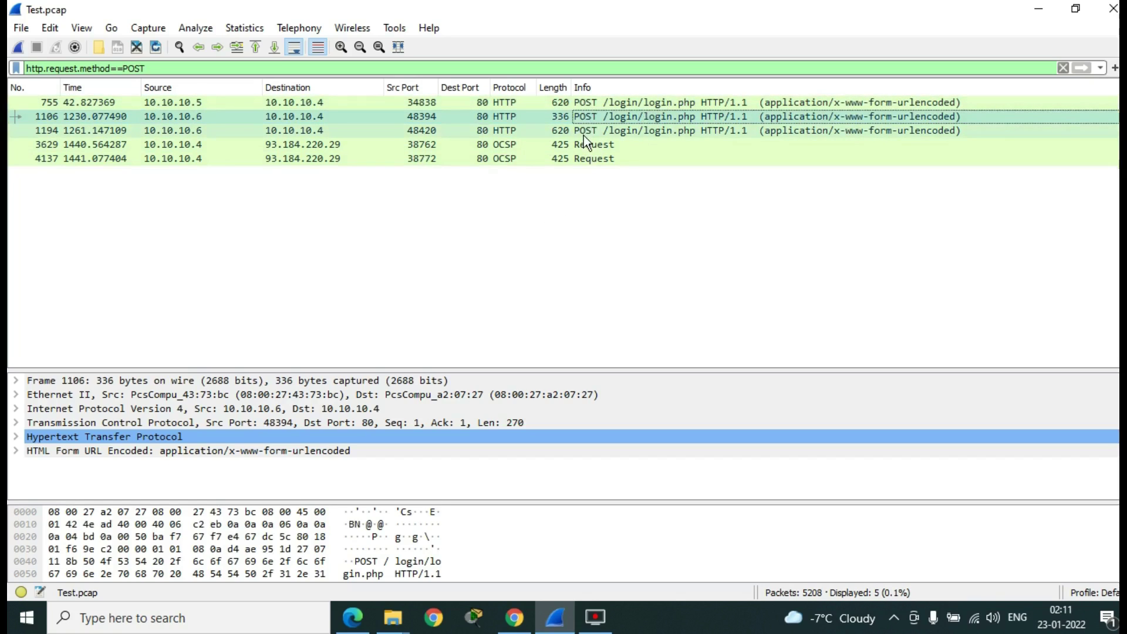
pyautogui.click(197, 70)
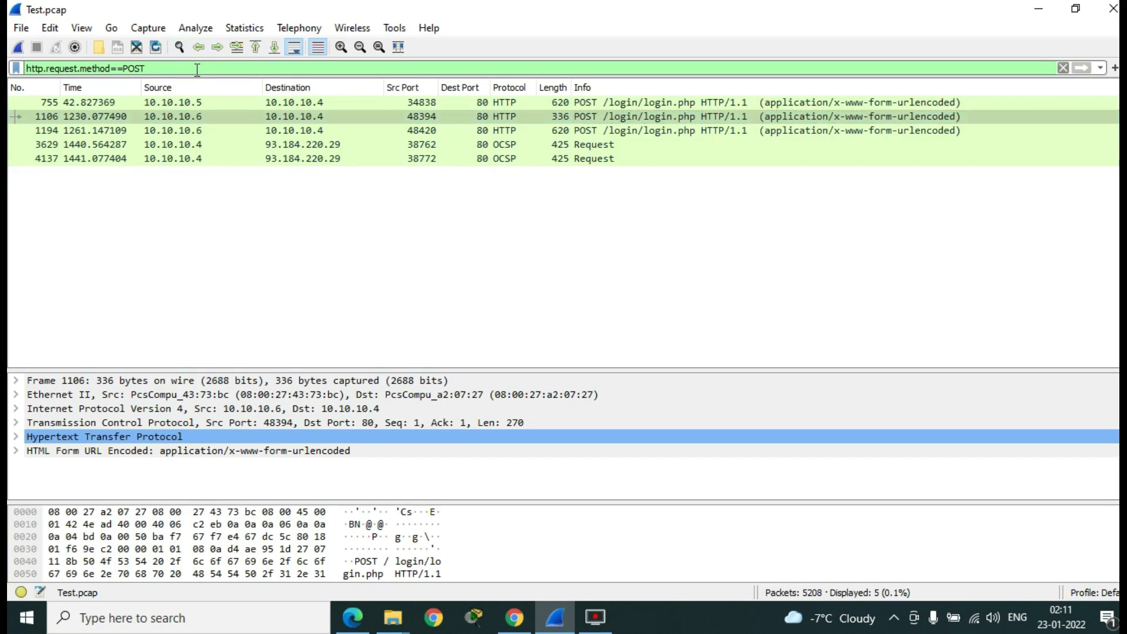
pyautogui.click(254, 50)
pyautogui.click(274, 48)
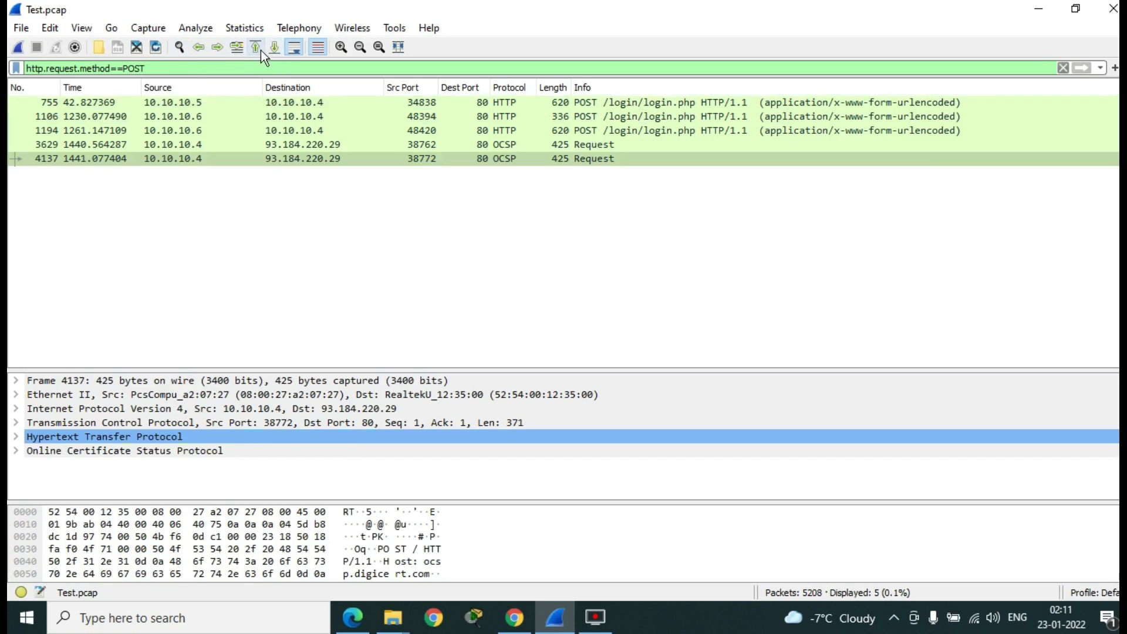
# Step: Go back three times through the previously selected packets, and go forward again to the last packet
pyautogui.click(199, 46)
pyautogui.click(199, 47)
pyautogui.click(199, 47)
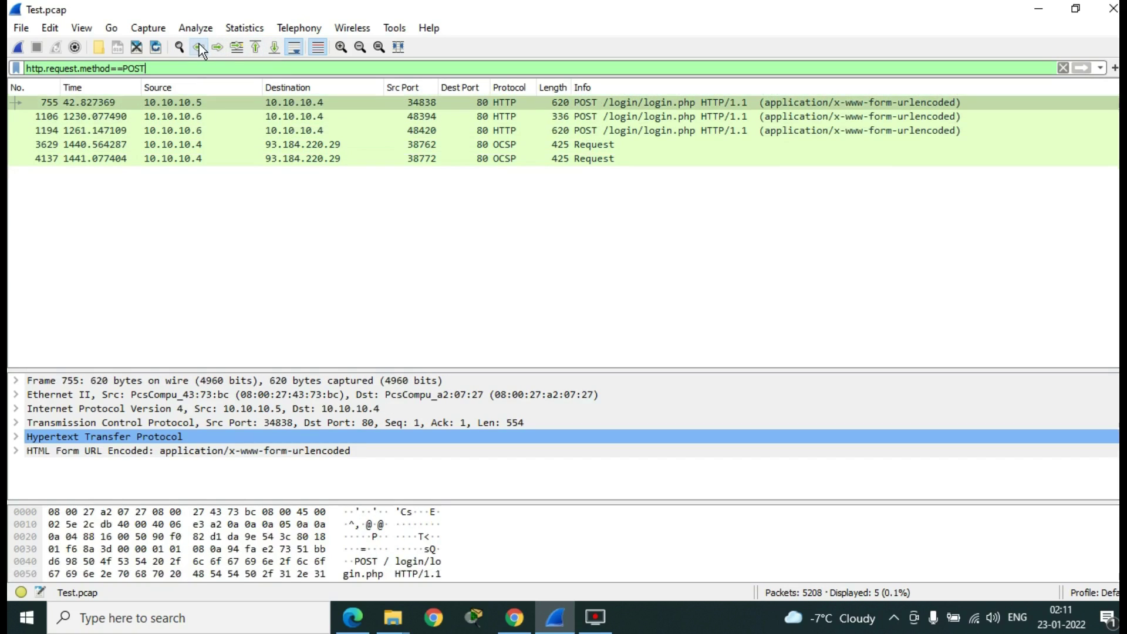
pyautogui.click(217, 47)
pyautogui.click(218, 47)
pyautogui.click(217, 47)
pyautogui.click(217, 47)
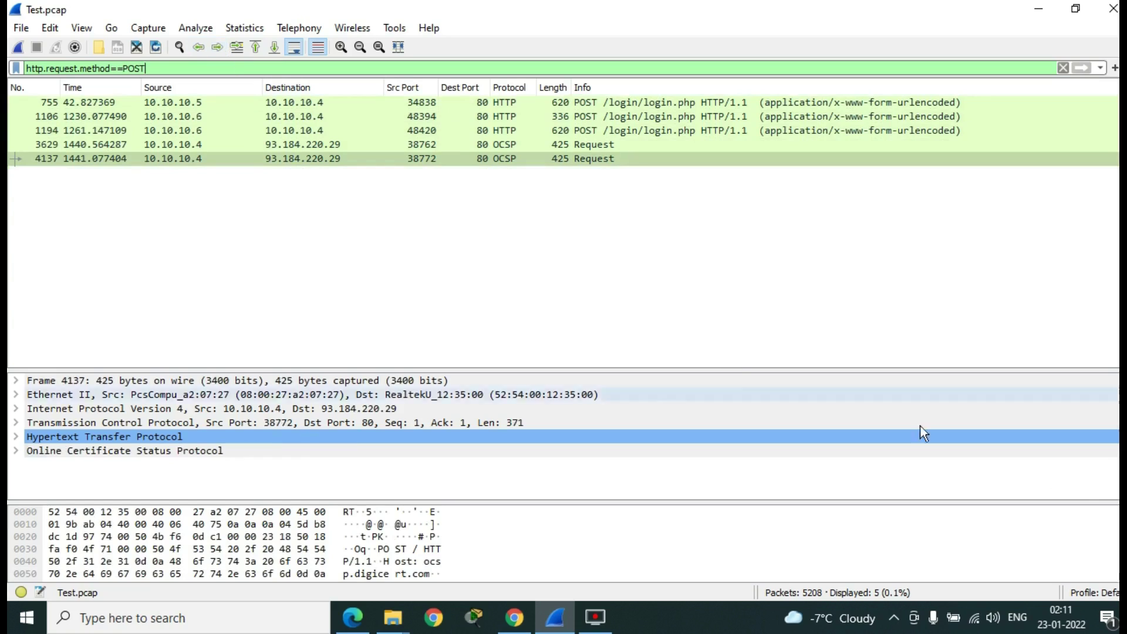